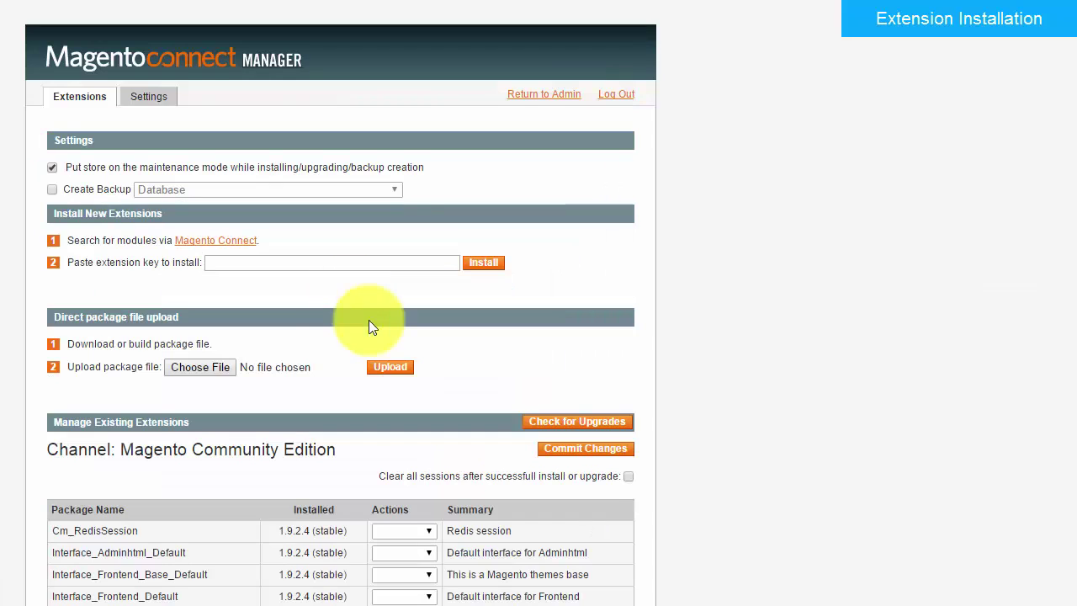
Upload and install the extension package nbm_mag_onlinedesign_package-2.0.0.tgz, and refresh the list of installed extensions.
click(209, 367)
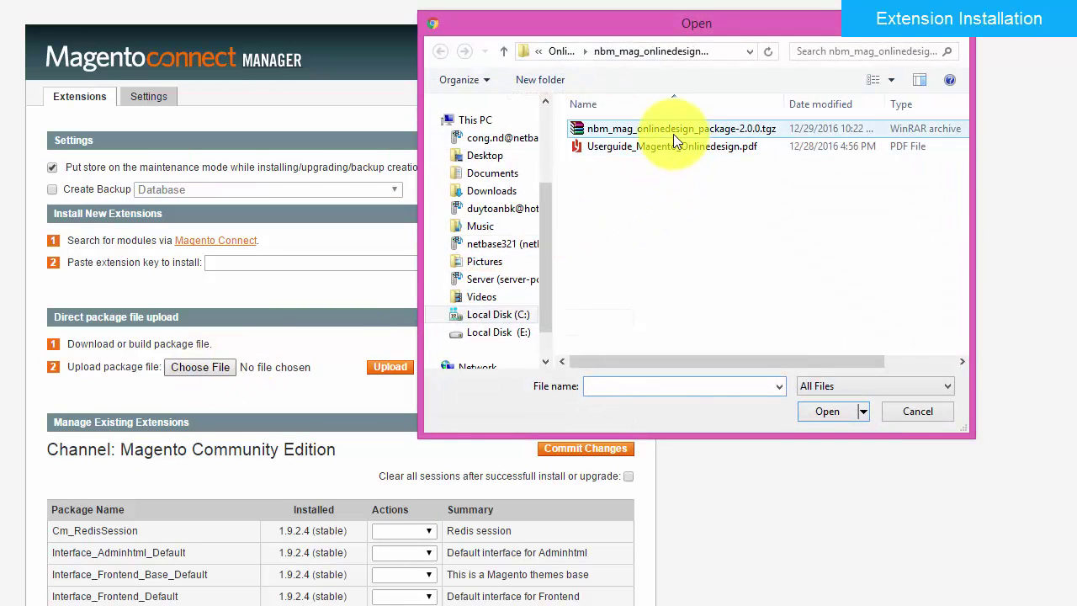
double_click(673, 134)
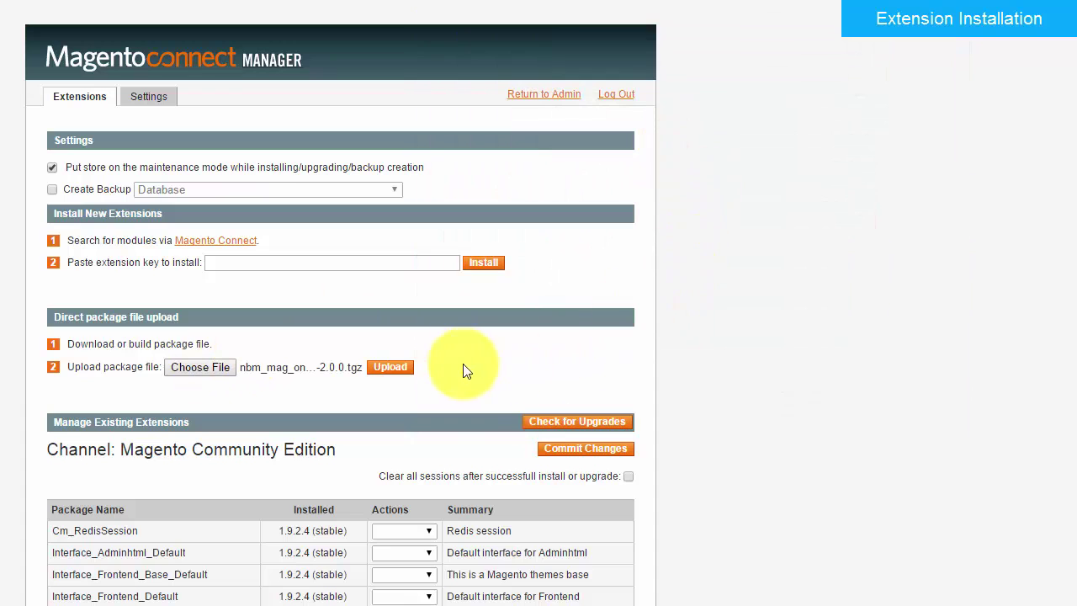
click(403, 368)
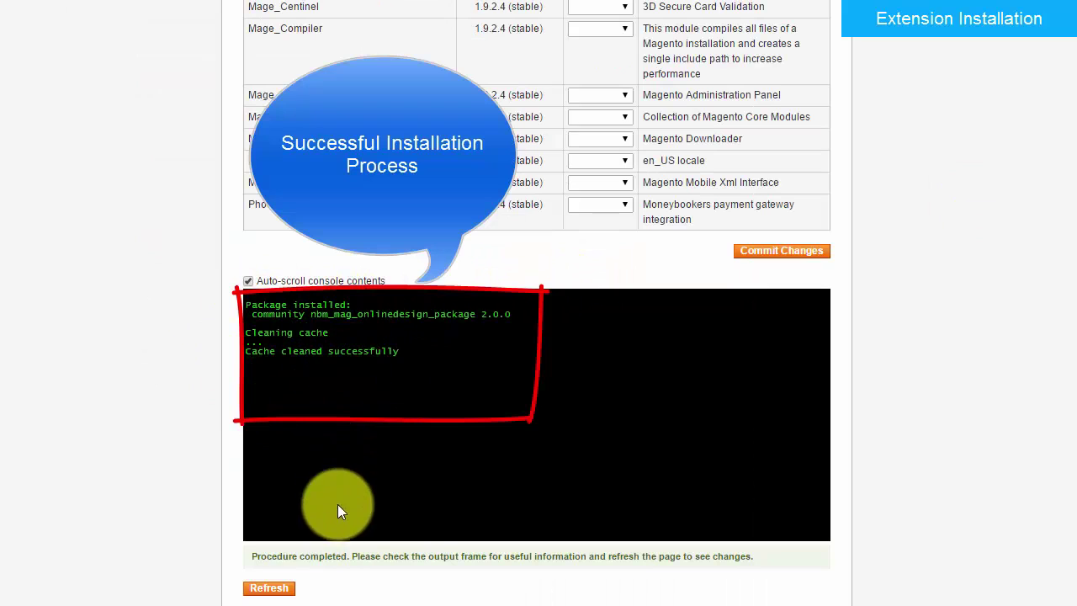
click(267, 588)
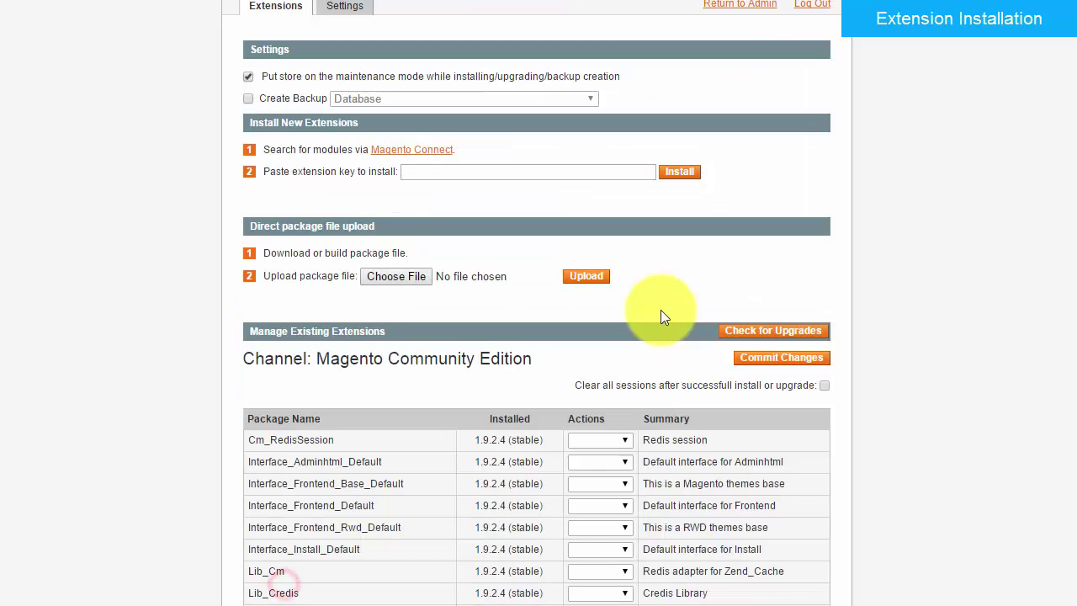
scroll(286, 589, down, 3)
scroll(286, 589, down, 6)
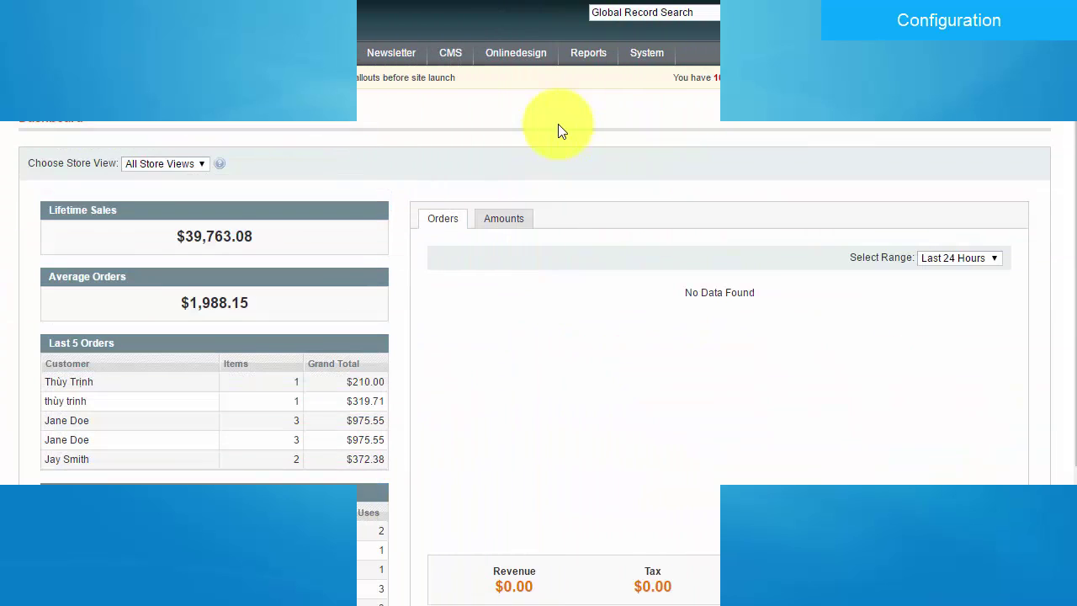
Open the Onlinedesign extension's configuration and keep its Enable setting at Yes.
mouse_move(511, 57)
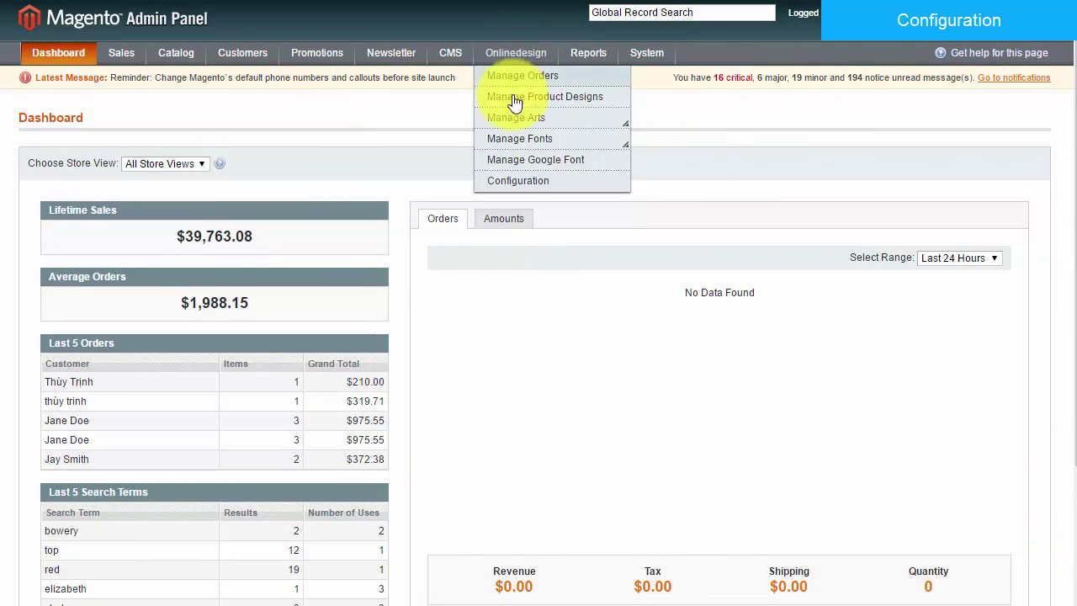
click(521, 180)
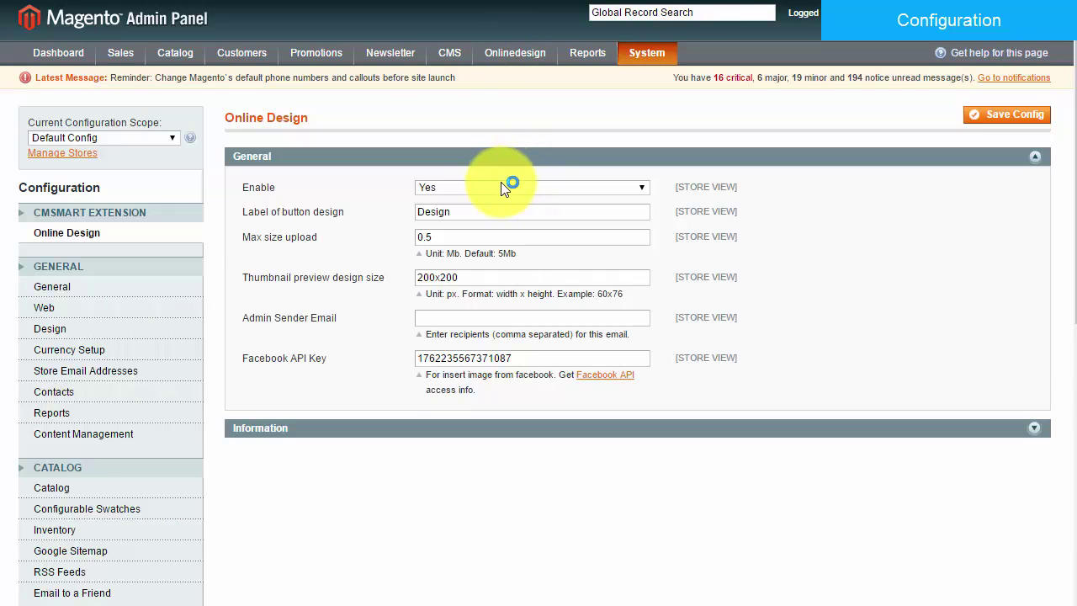
click(468, 186)
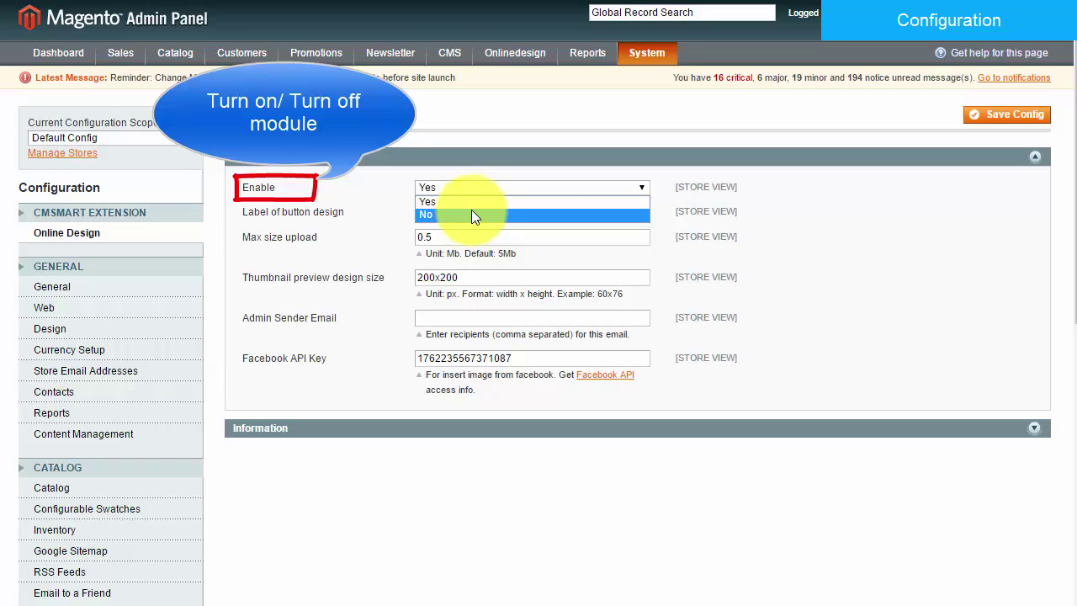
click(469, 200)
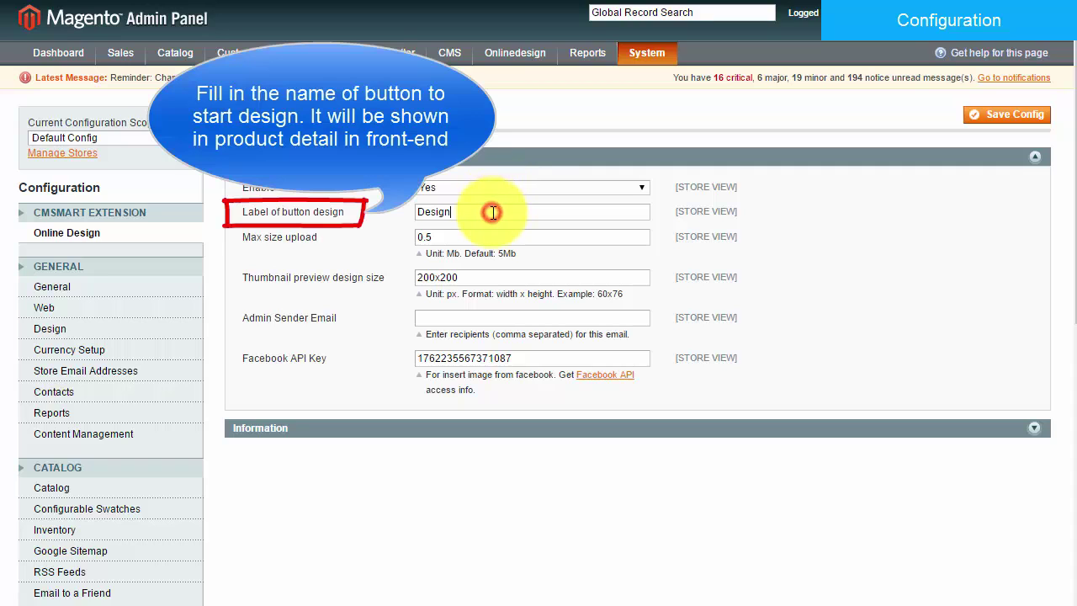
Change the label of the design button to "Start Design".
key(BackSpace)
key(BackSpace)
key(BackSpace)
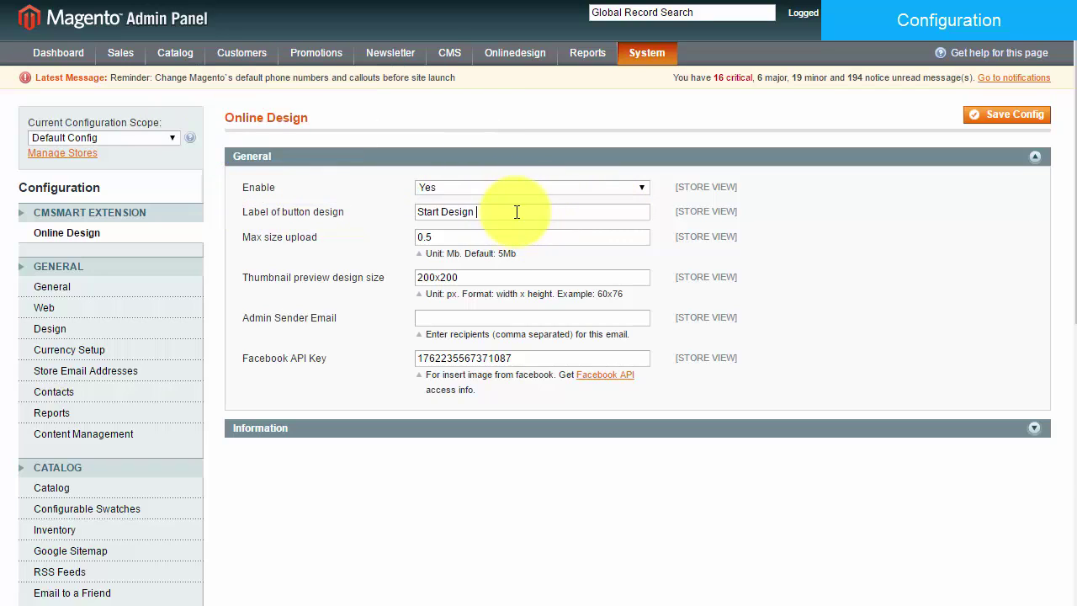
click(474, 237)
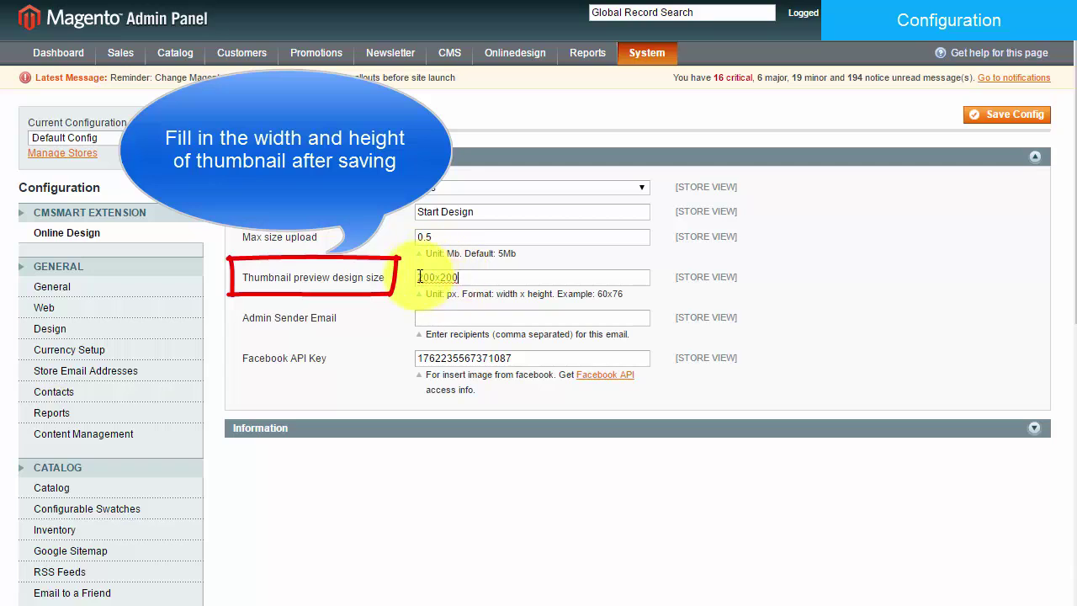
click(450, 279)
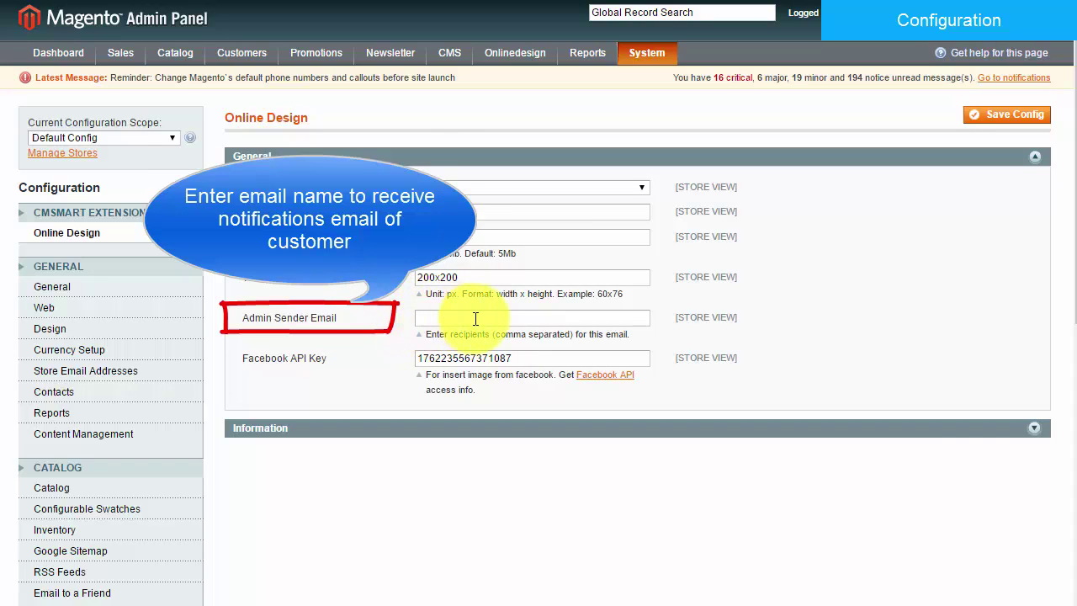
click(333, 360)
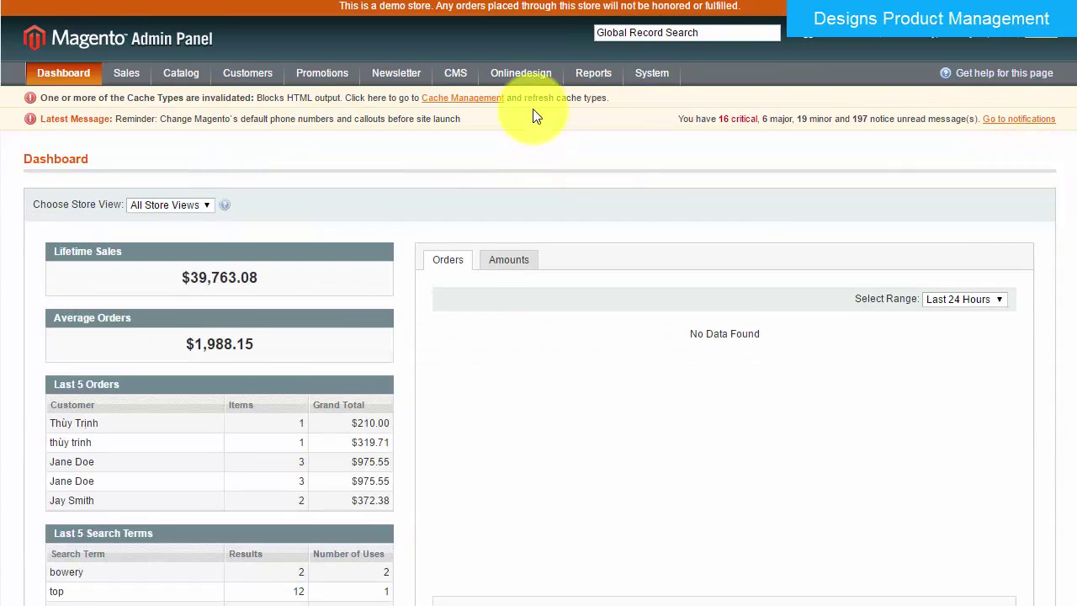
Start a design for the T-shirt product with SKU wbk002c from the product designs list and enable it.
mouse_move(521, 72)
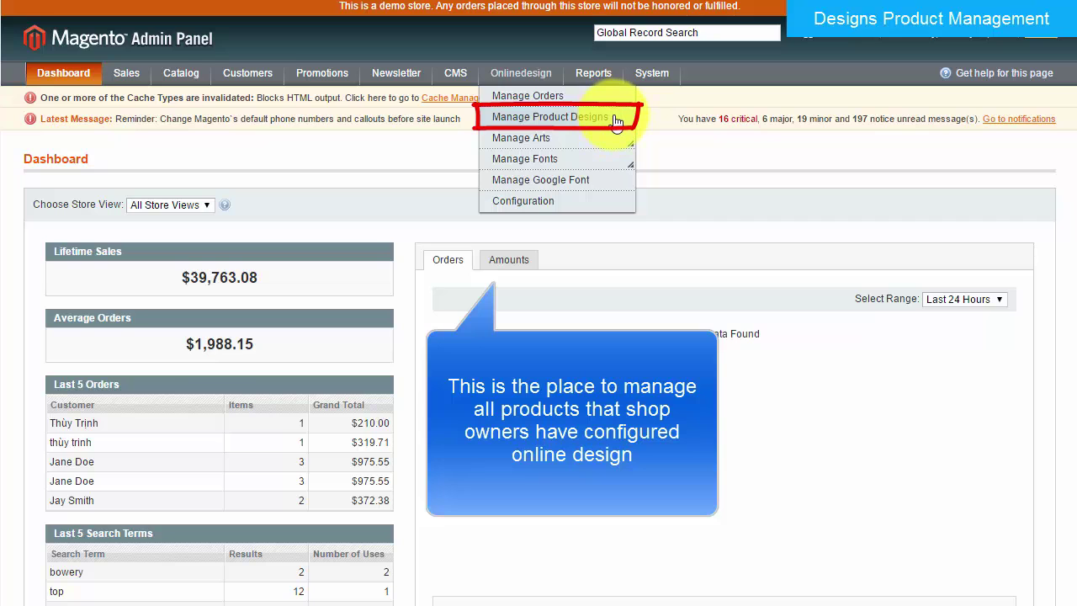
click(615, 119)
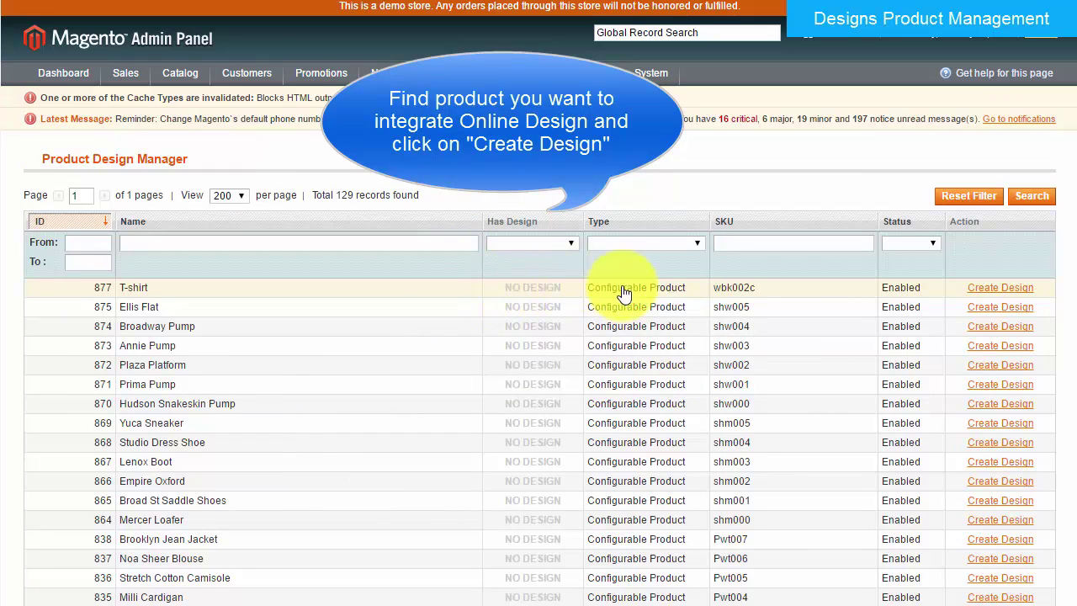
click(989, 286)
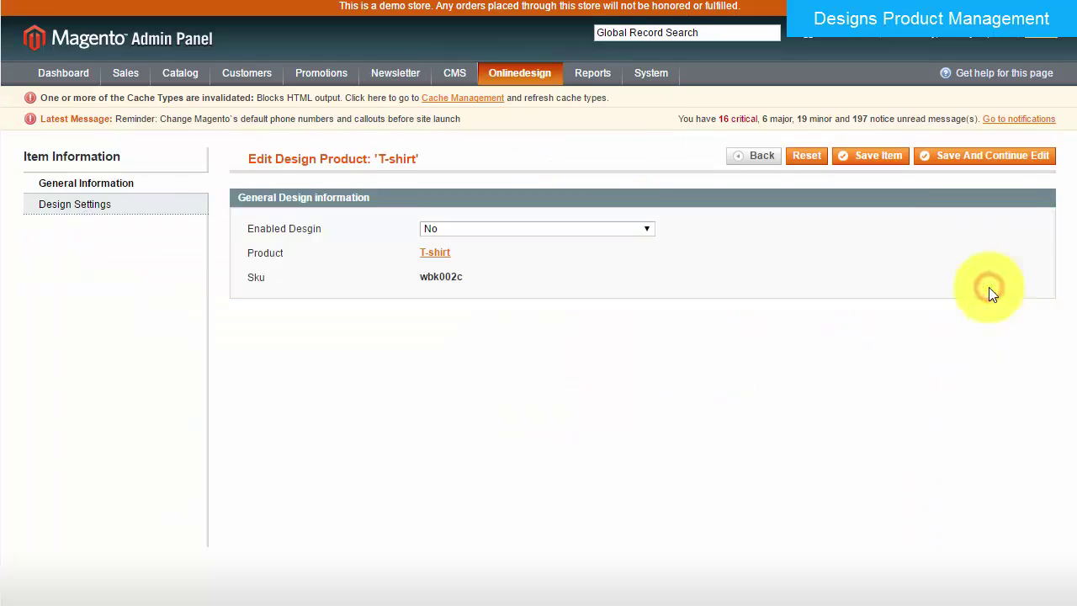
click(633, 229)
click(545, 252)
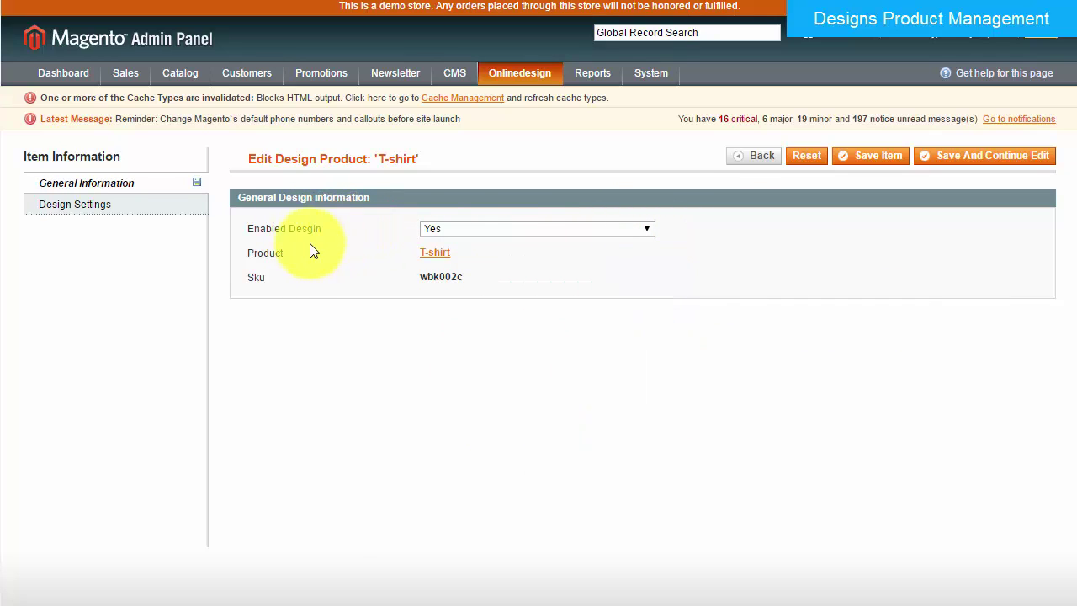
In the T-shirt's design settings, load 6_1_1.png as the image for frame_1.
click(123, 210)
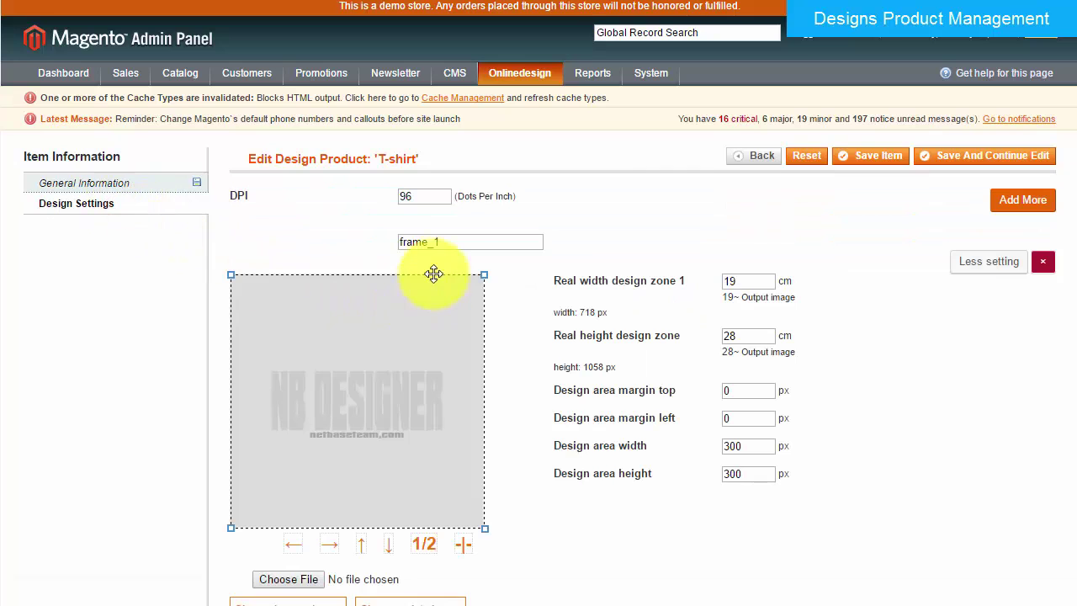
click(455, 244)
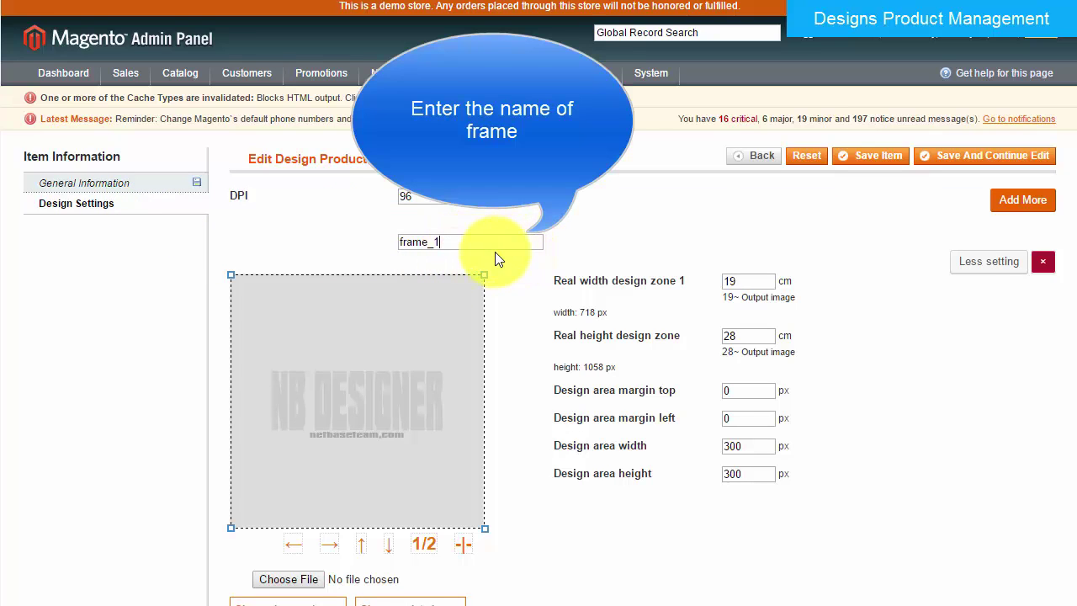
scroll(567, 303, down, 2)
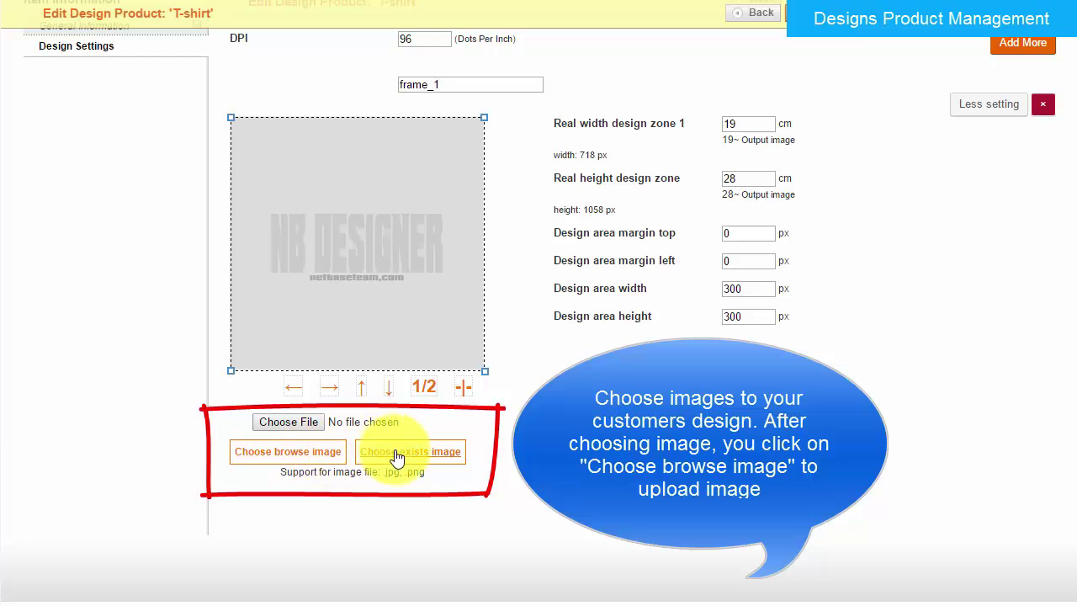
click(300, 423)
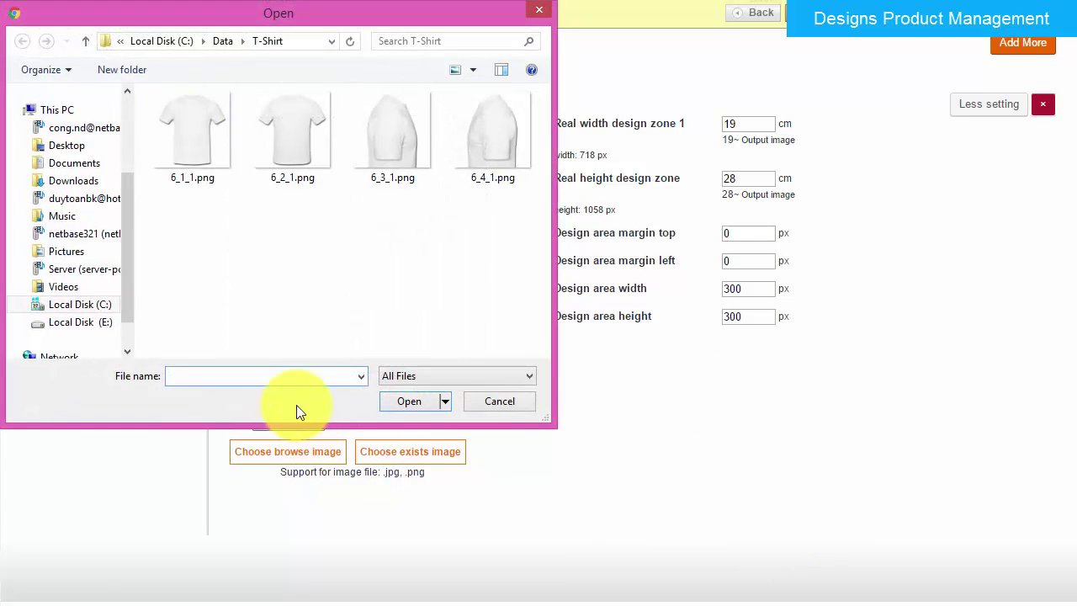
double_click(199, 135)
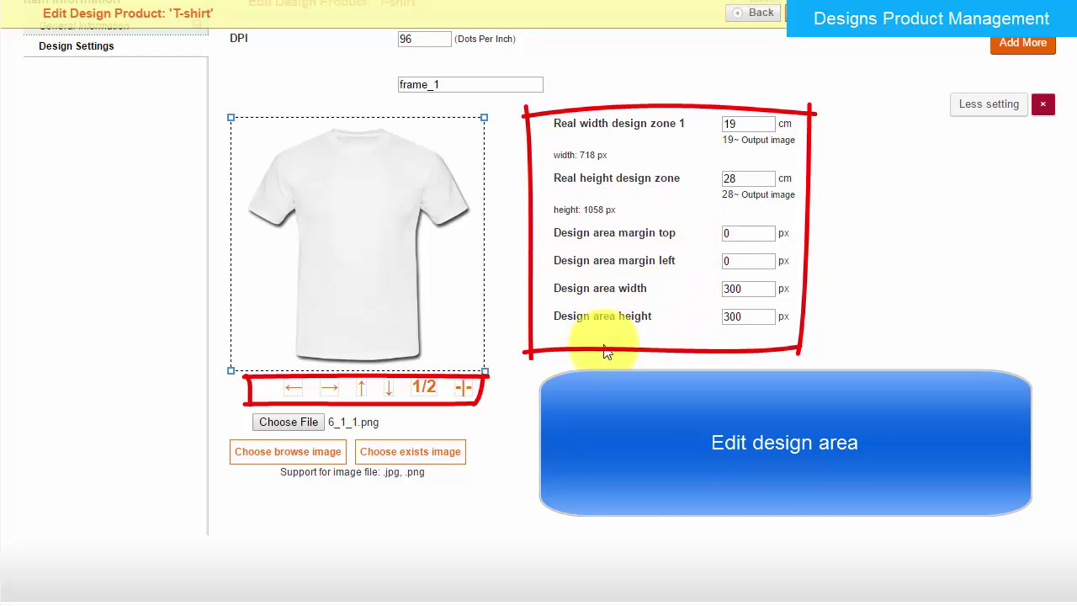
Shrink the design area to about 144 × 236 px on the shirt body, with a 45 px top margin and 80 px left margin.
drag(483, 370, 422, 357)
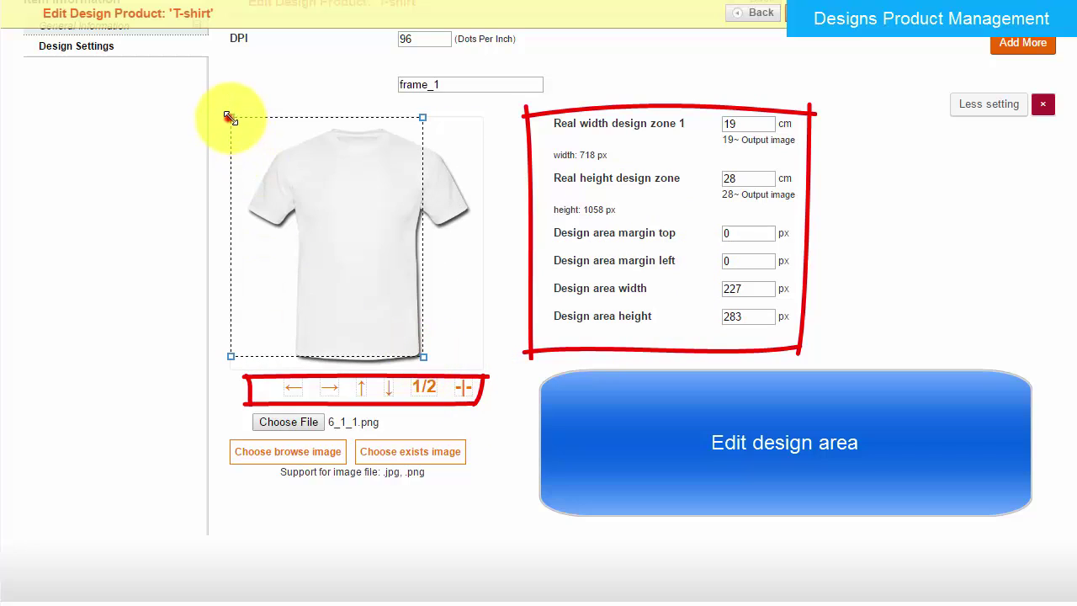
drag(230, 117, 300, 157)
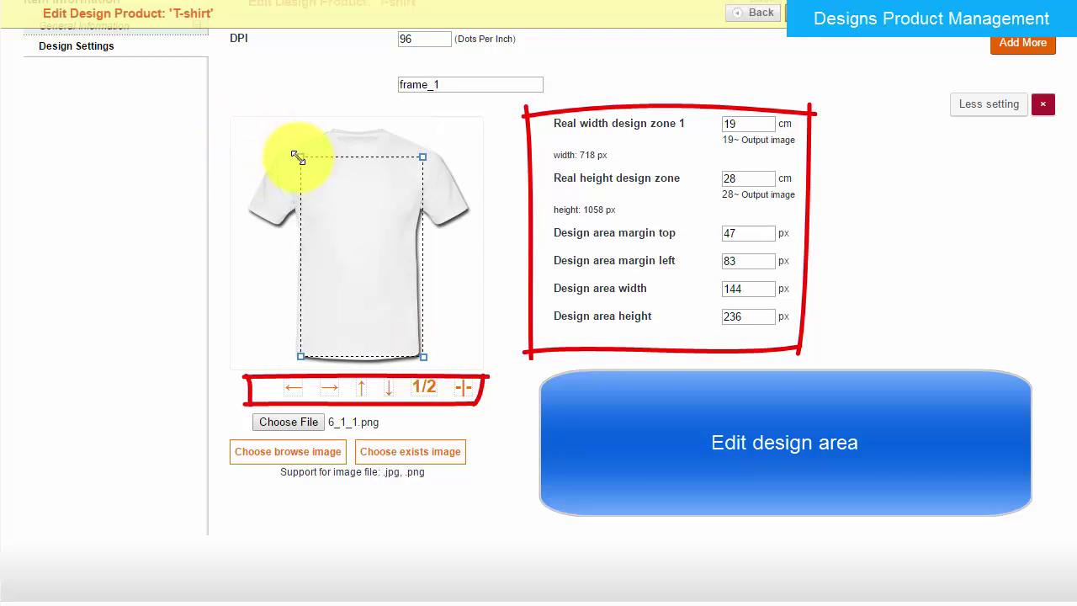
click(765, 236)
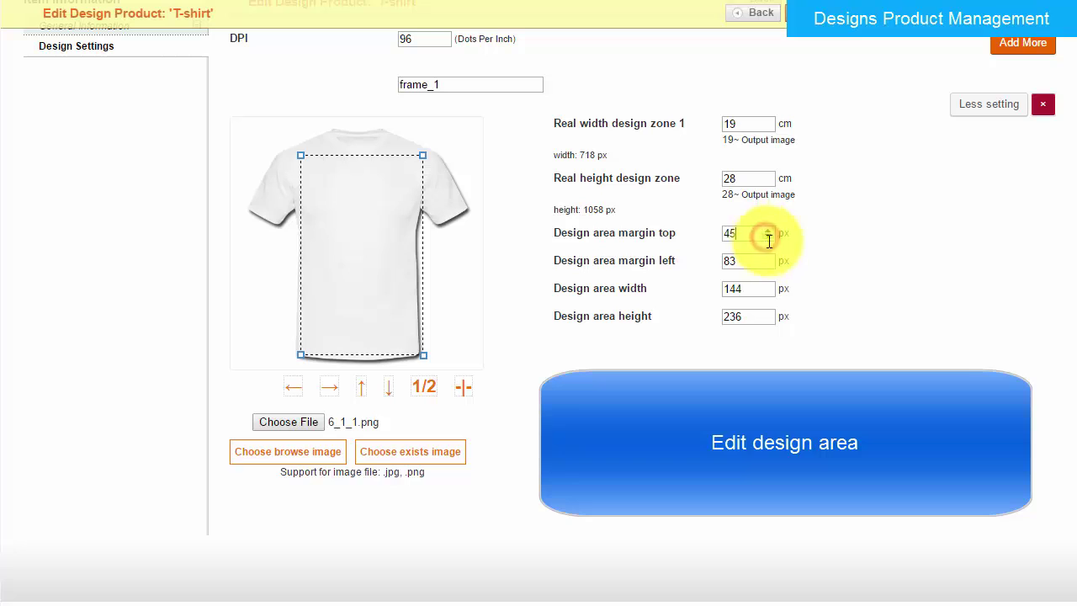
click(770, 267)
click(769, 267)
click(769, 266)
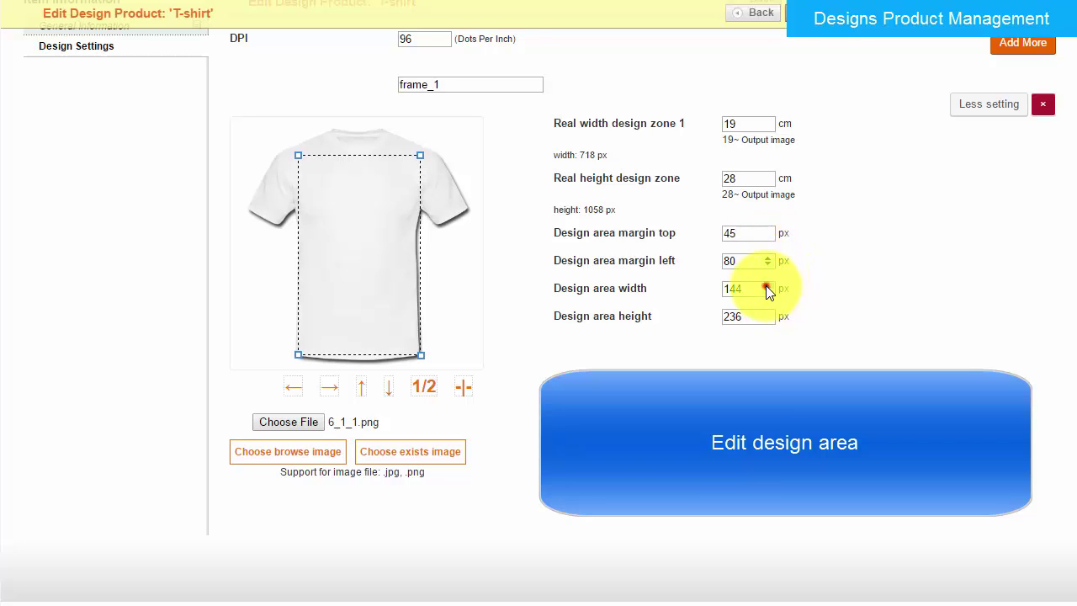
Reduce the design area's width to 139 px and its height to 229 px.
click(765, 286)
click(765, 291)
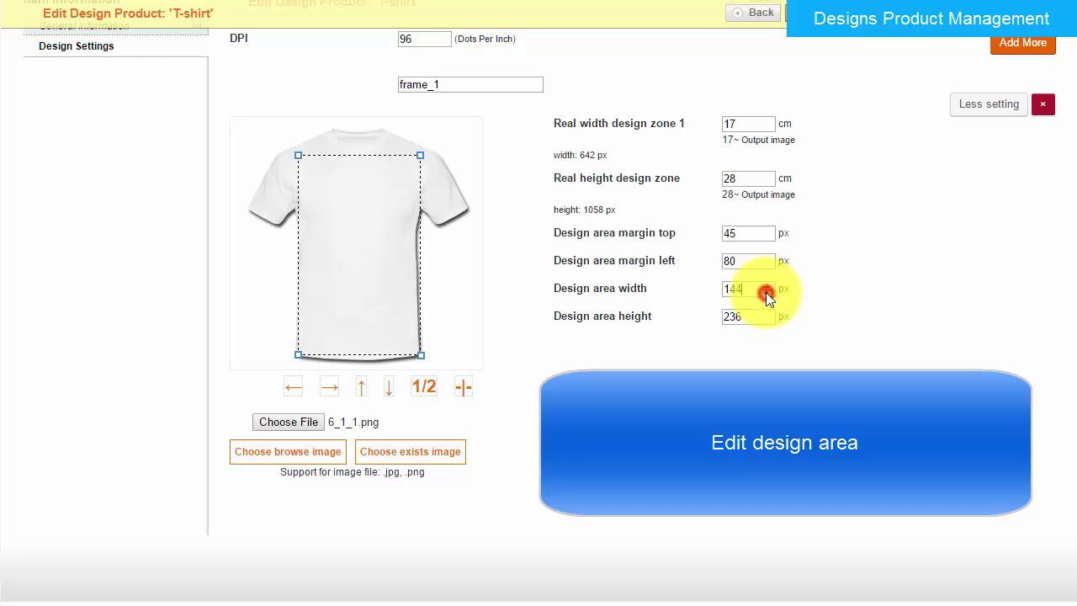
click(765, 292)
click(766, 292)
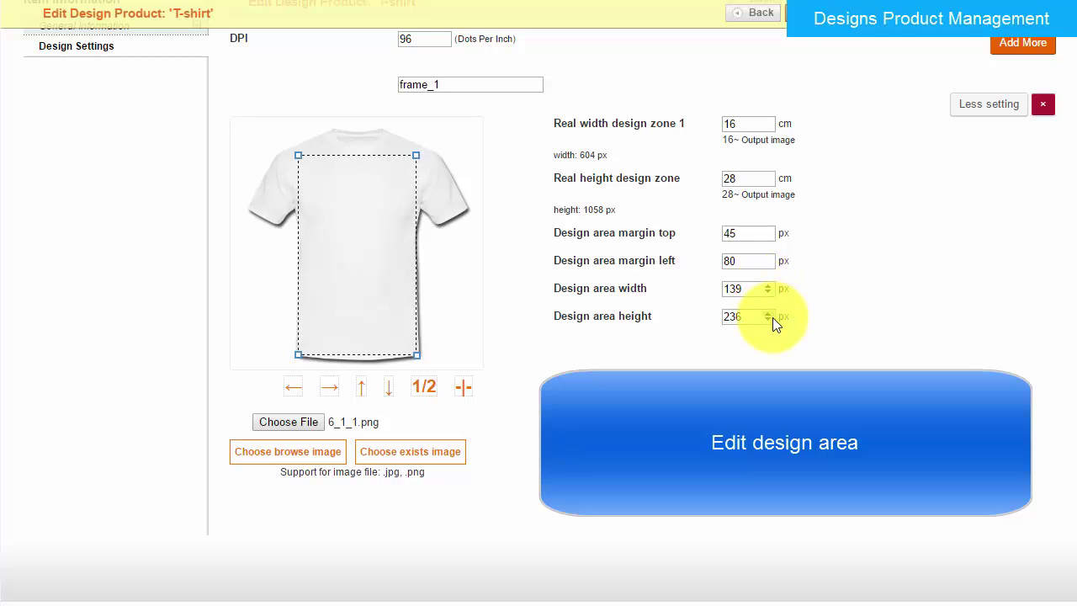
click(767, 321)
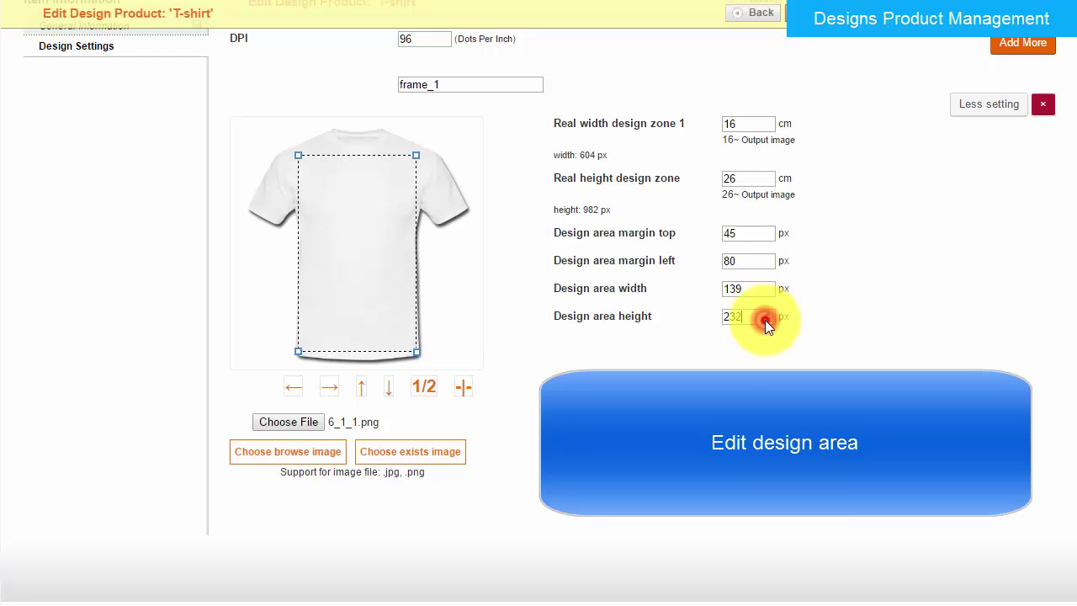
click(765, 321)
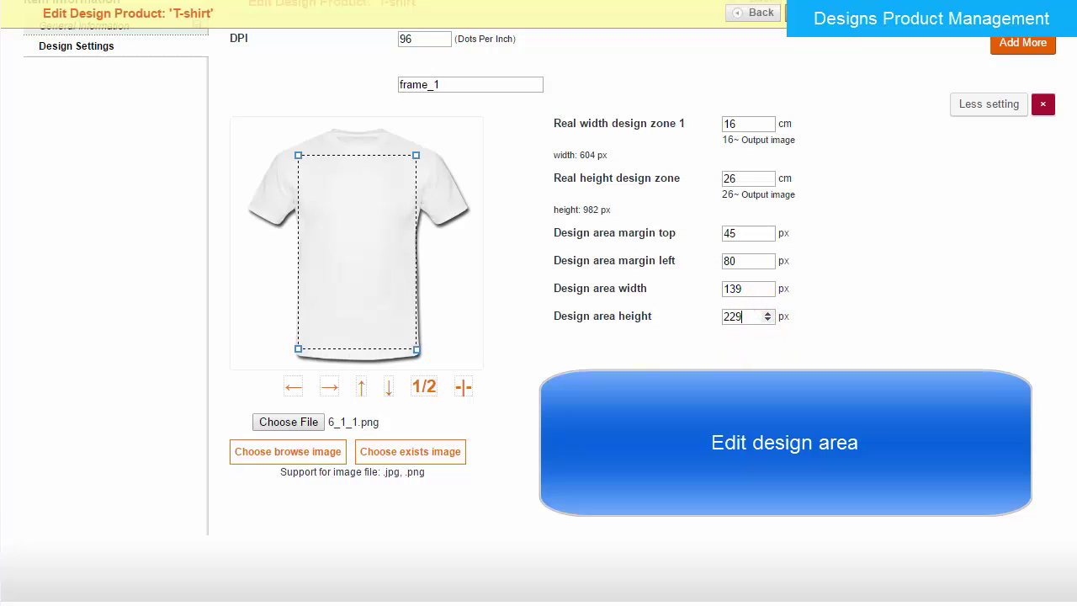
Nudge the design area sideways, first left and back right, to a left margin of 81 px.
click(291, 390)
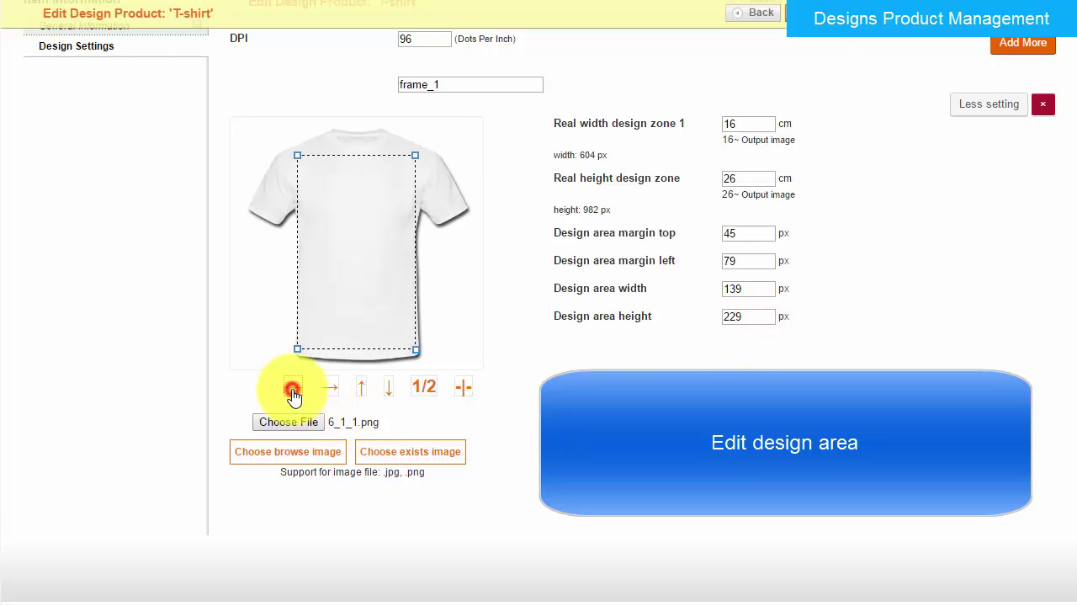
click(291, 390)
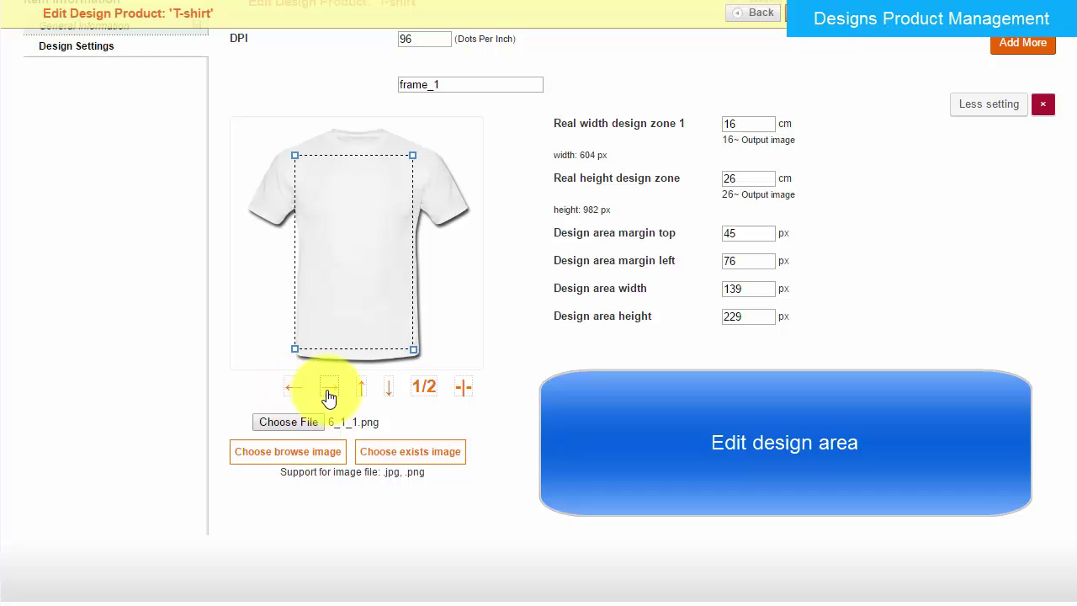
click(329, 392)
click(329, 393)
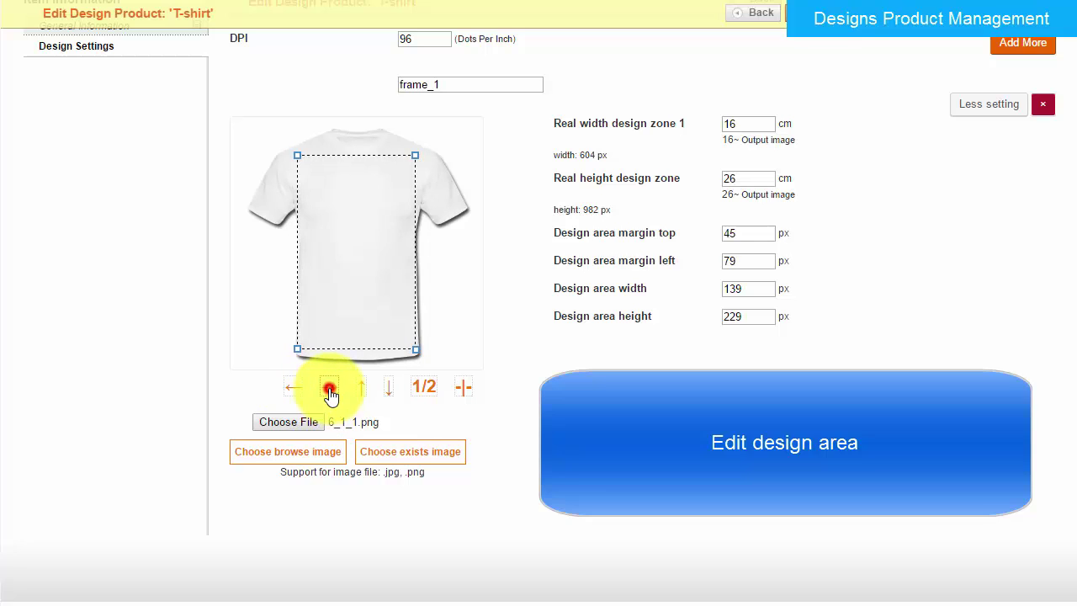
click(330, 392)
Nudge the design area upward to a top margin of 41 px.
click(361, 394)
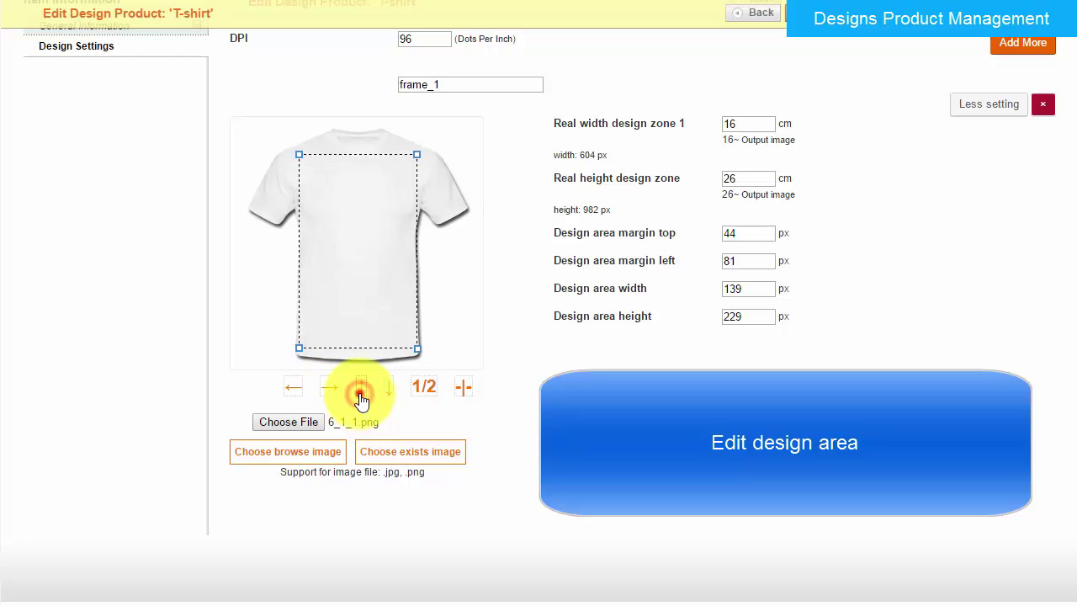
click(360, 394)
click(360, 394)
click(360, 394)
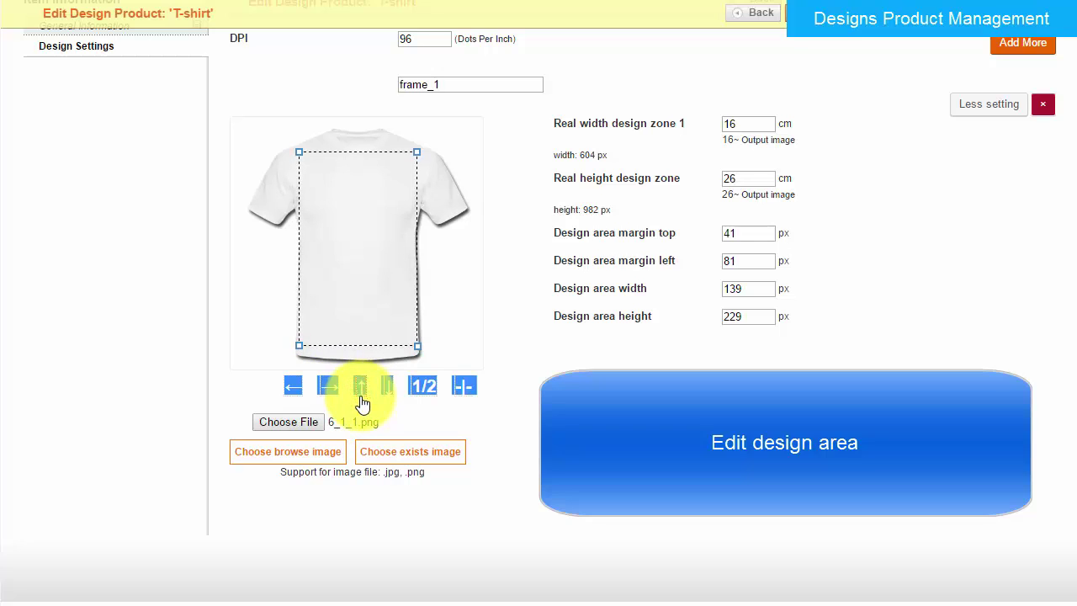
Nudge the design area down to a top margin of 45 px, and center it on the shirt image.
click(388, 392)
click(388, 392)
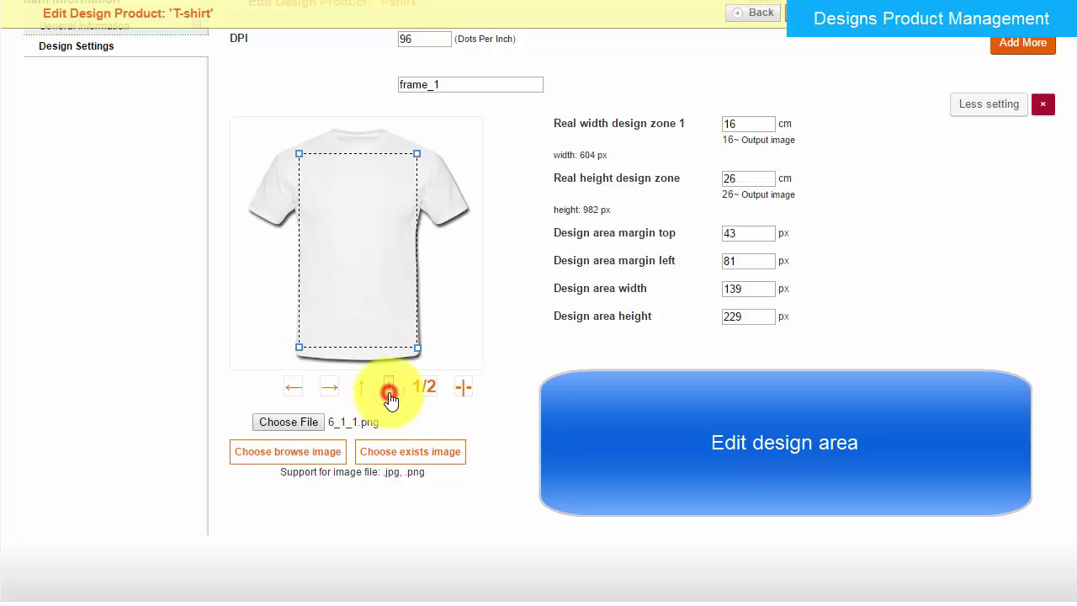
click(388, 394)
click(388, 393)
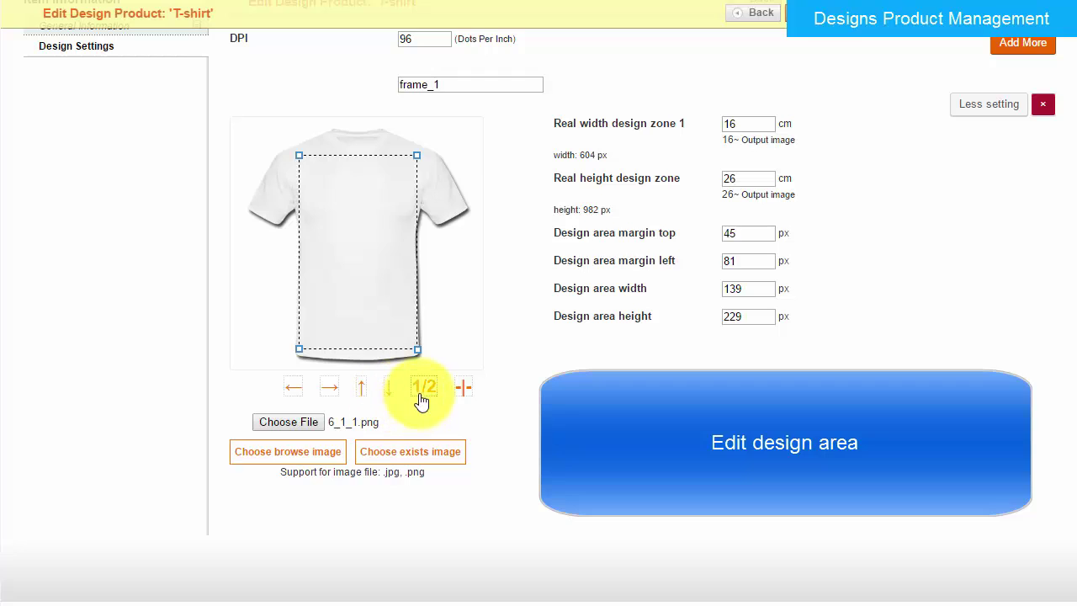
click(421, 392)
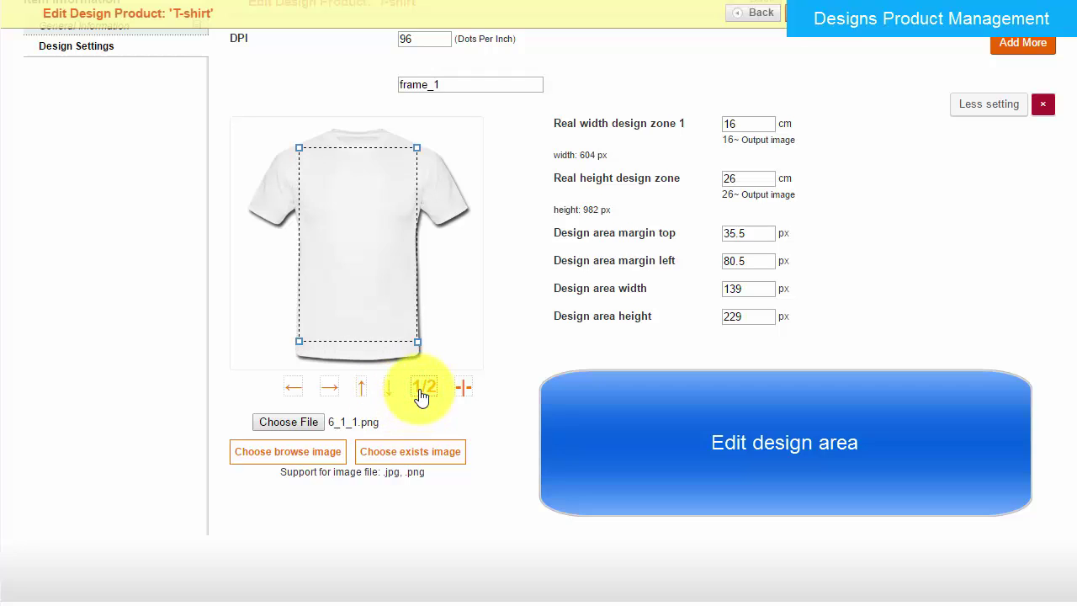
Expand the design area to the full image, and resize it to about 141 × 226 px with a 57 px top and 80 px left margin.
click(462, 389)
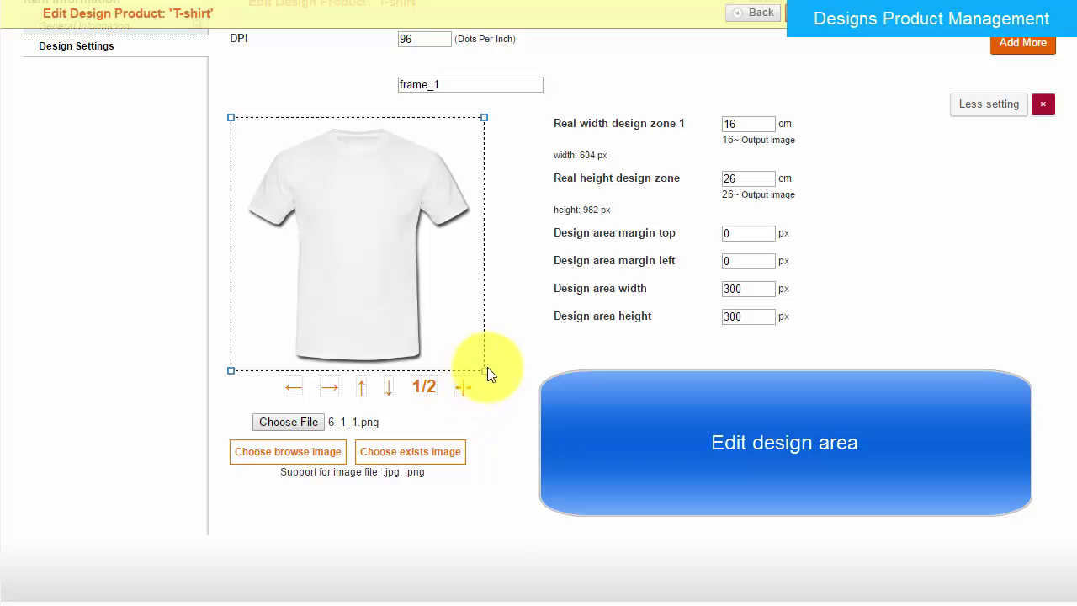
drag(484, 371, 416, 355)
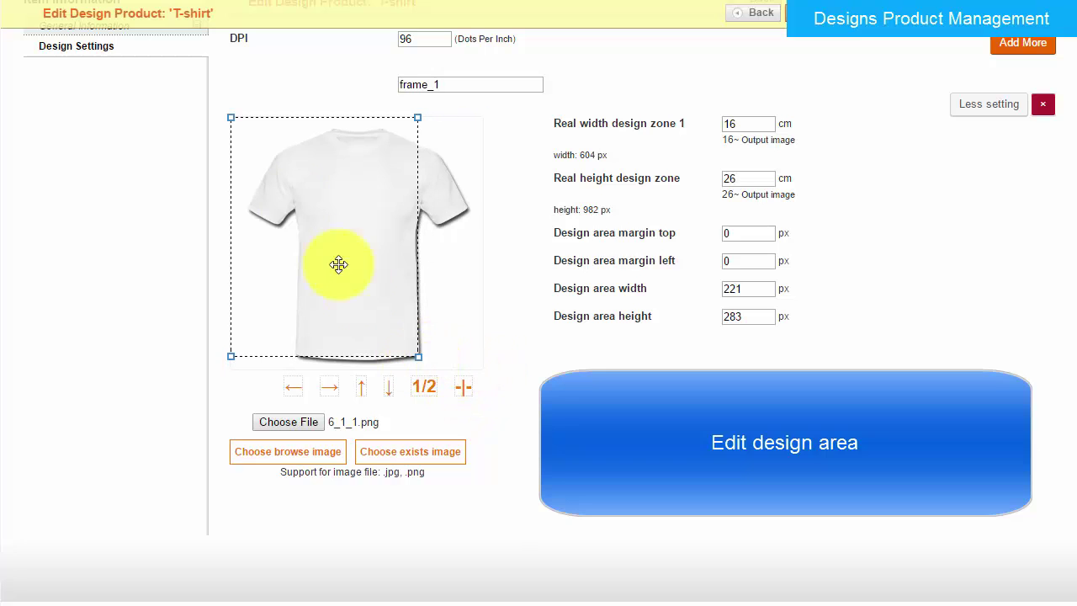
drag(232, 120, 294, 166)
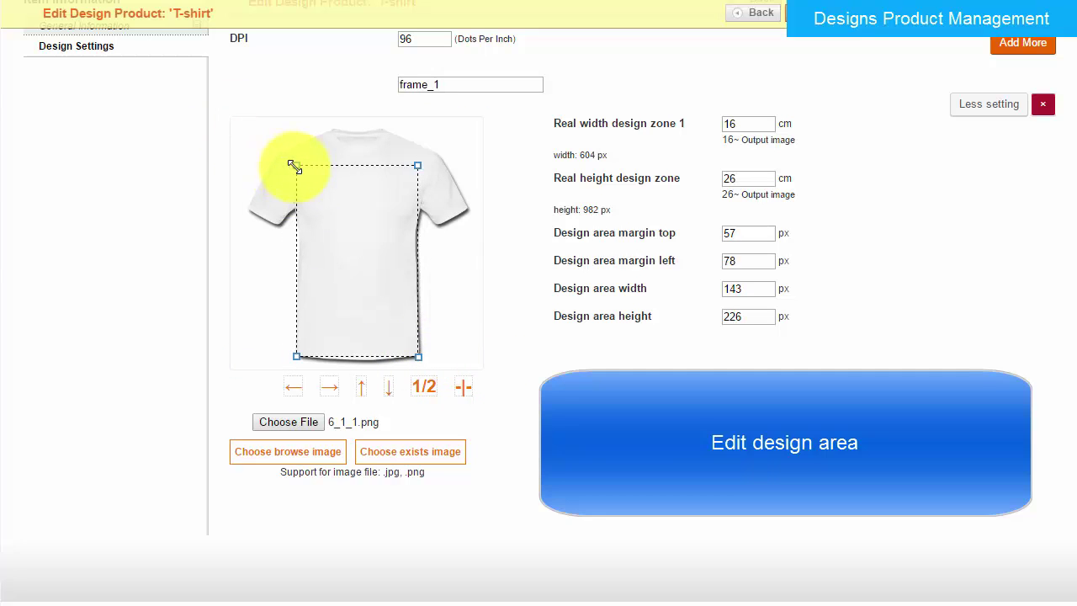
Add a second design frame to the T-shirt product and name it frame_2.
click(1014, 44)
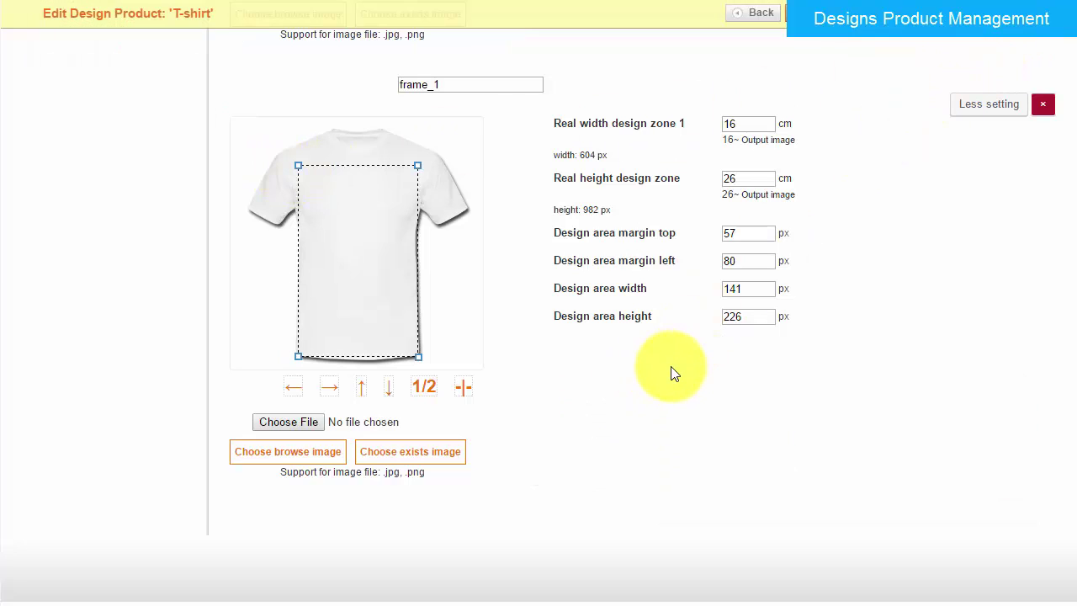
scroll(875, 379, up, 4)
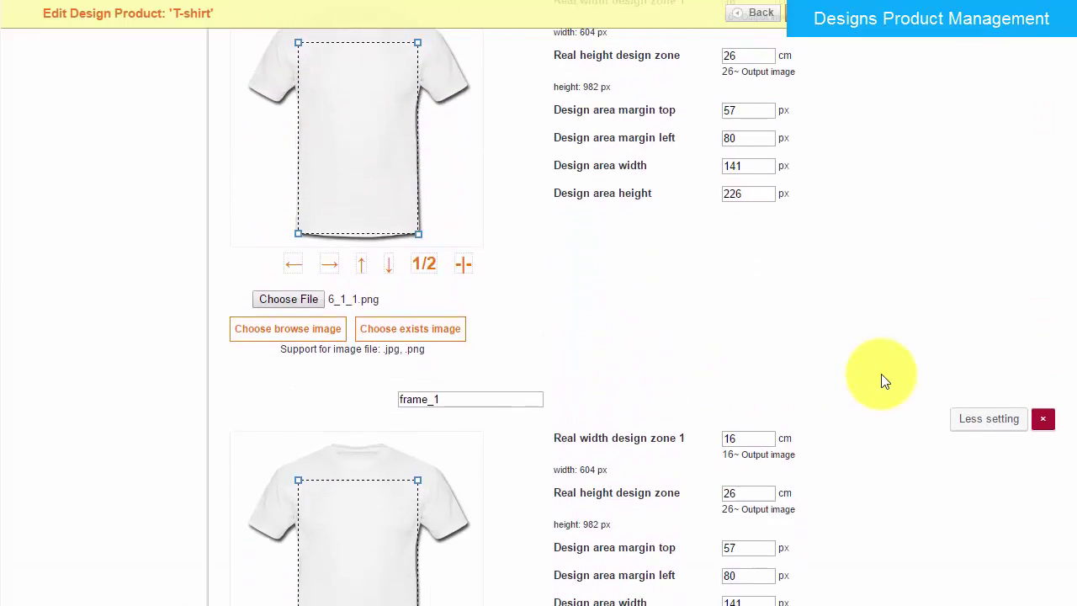
scroll(799, 328, up, 1)
scroll(505, 223, up, 1)
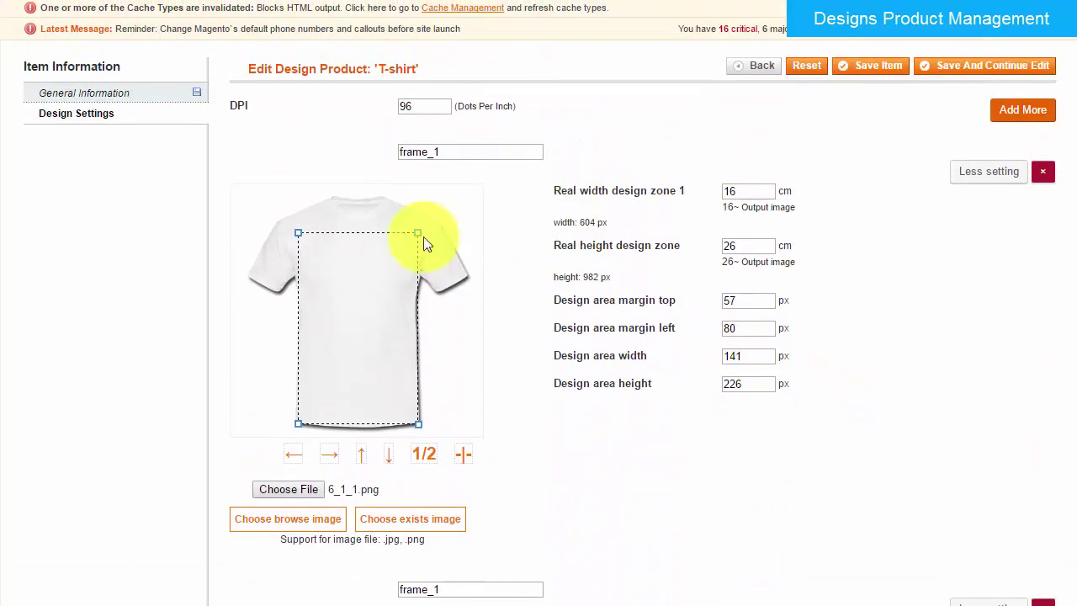
scroll(504, 454, down, 4)
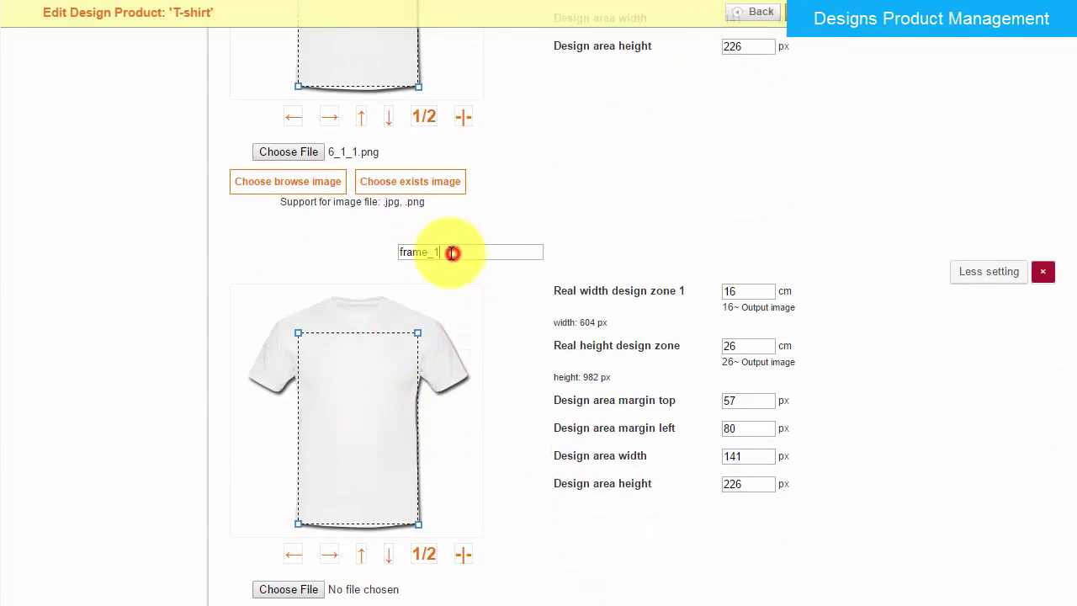
key(ctrl+a)
key(BackSpace)
text(frame_2)
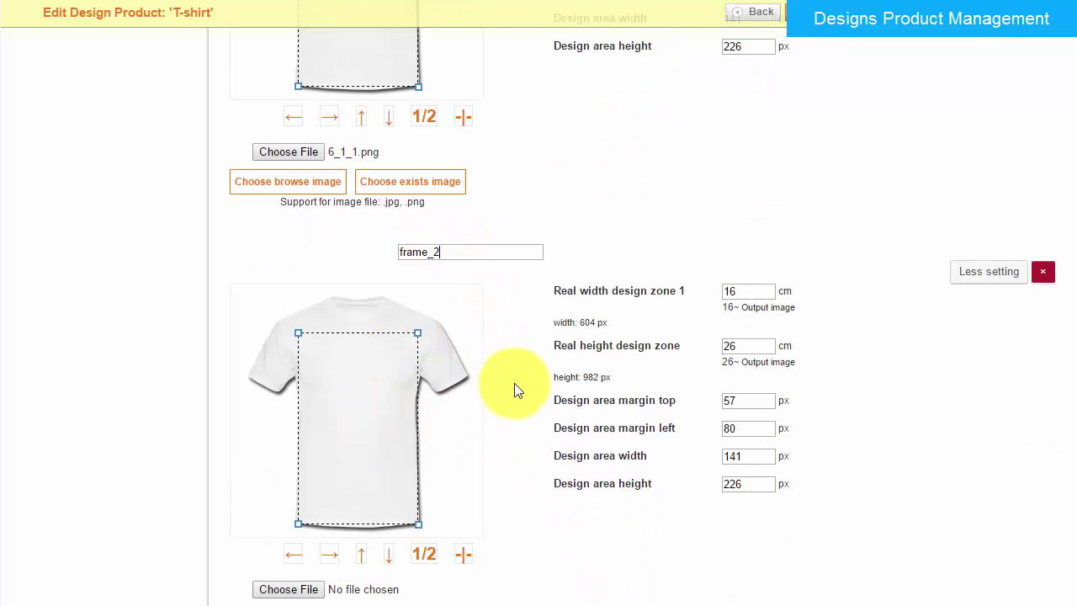
click(512, 384)
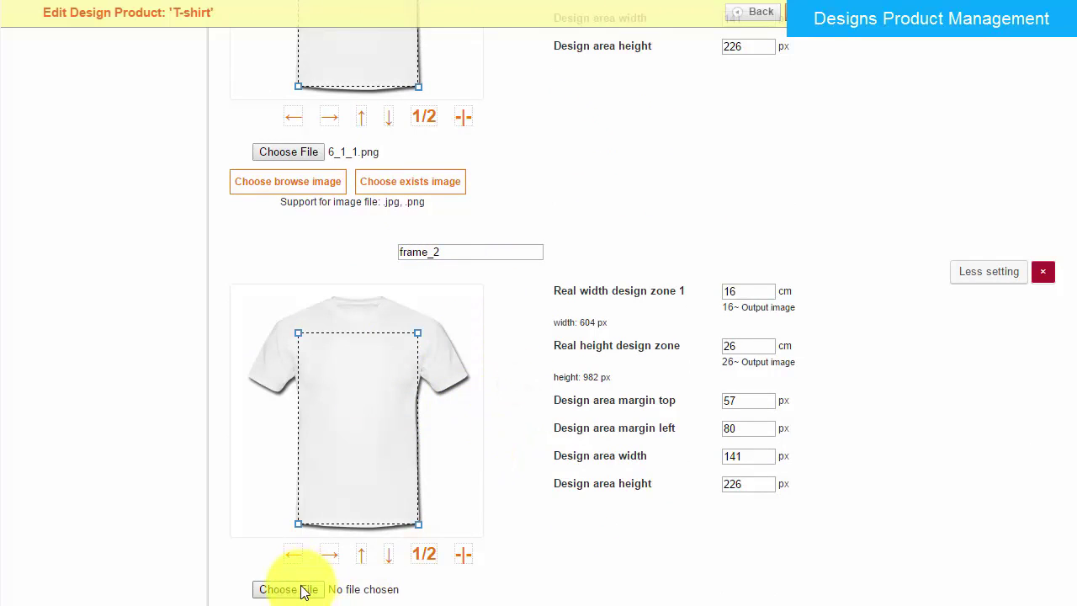
Upload 6_2_1.png as the image for frame_2.
scroll(301, 591, down, 1)
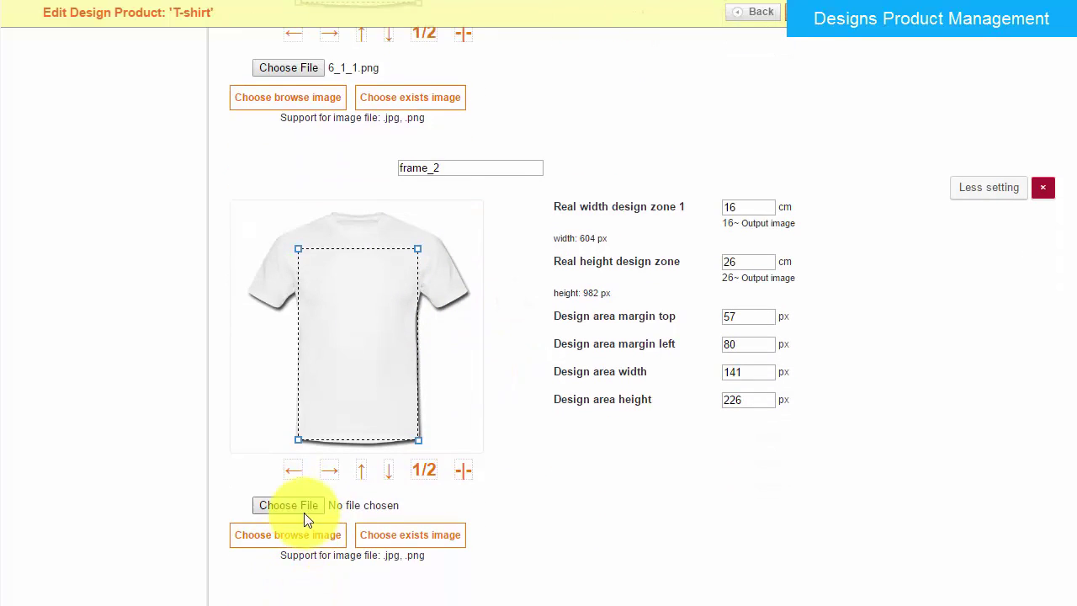
click(305, 508)
double_click(271, 170)
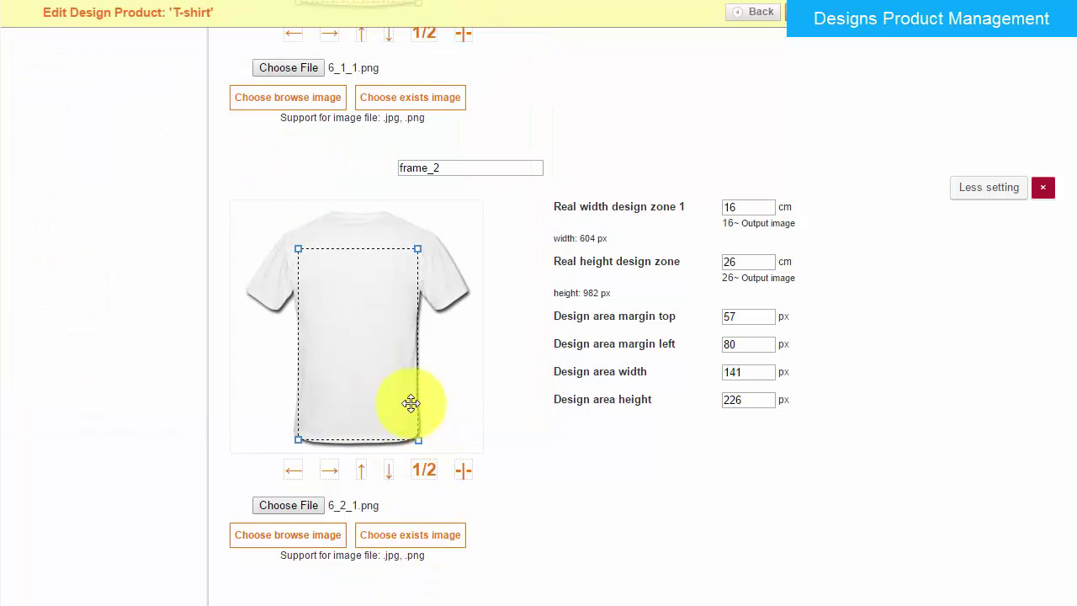
Add a third design frame and upload 6_3_1.png as its image.
scroll(906, 375, up, 5)
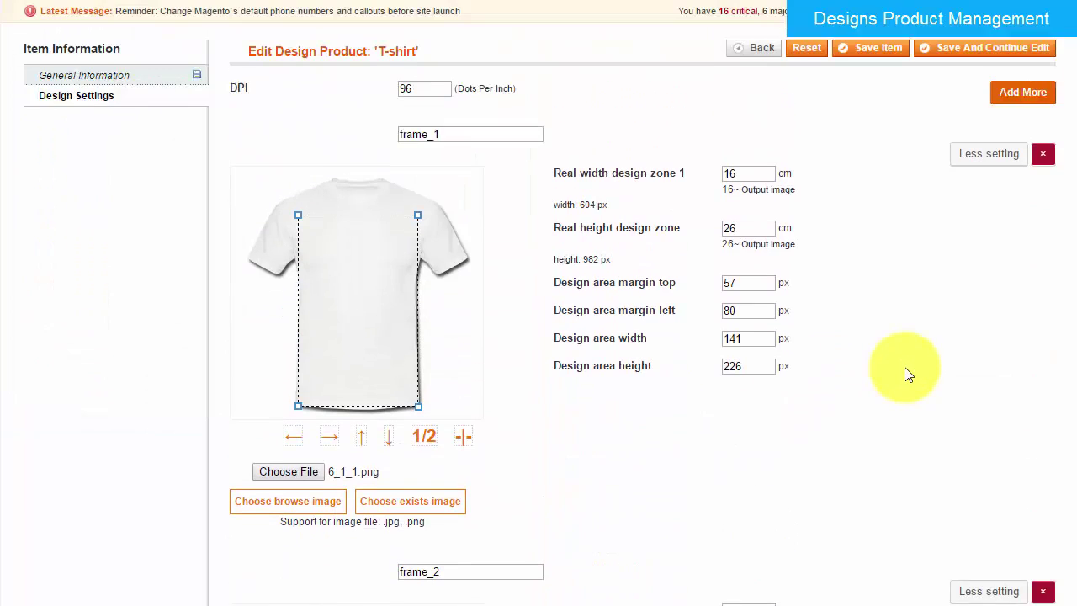
click(1032, 123)
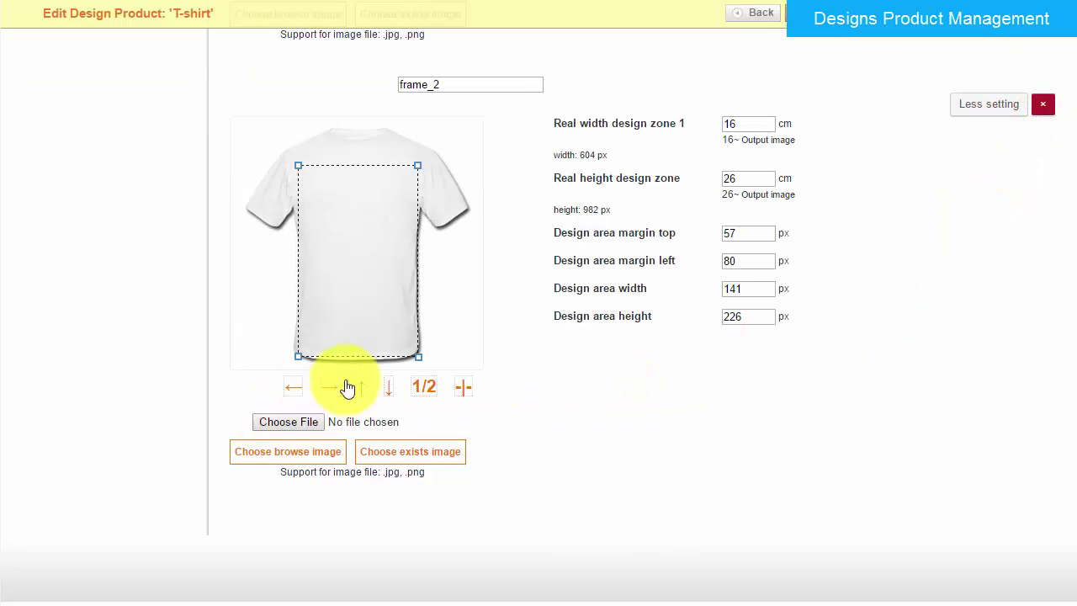
scroll(382, 363, up, 4)
scroll(383, 361, down, 2)
scroll(377, 359, up, 8)
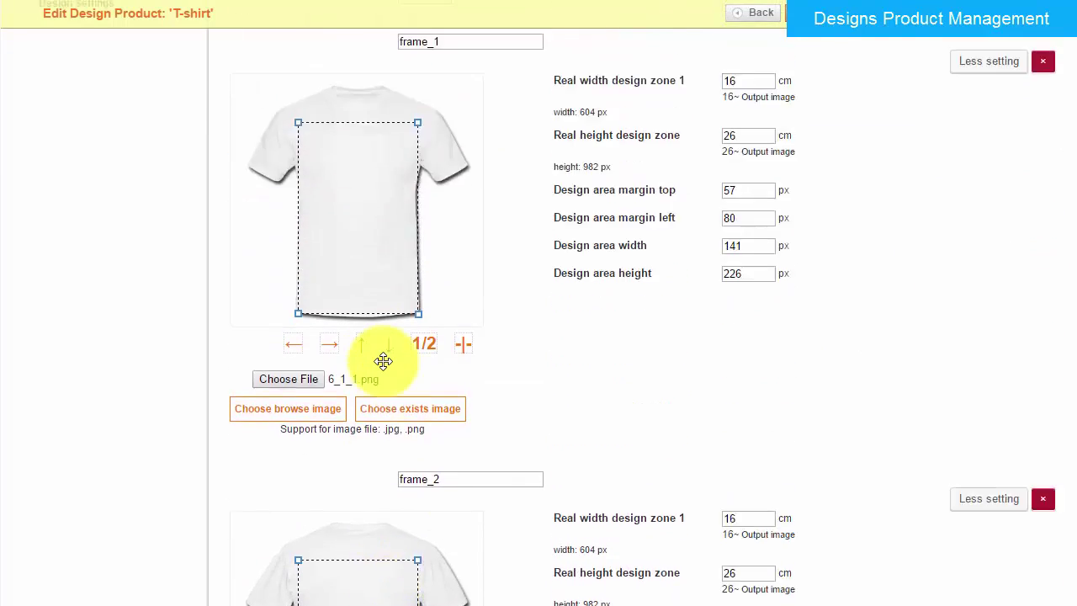
scroll(379, 378, down, 4)
scroll(390, 425, down, 5)
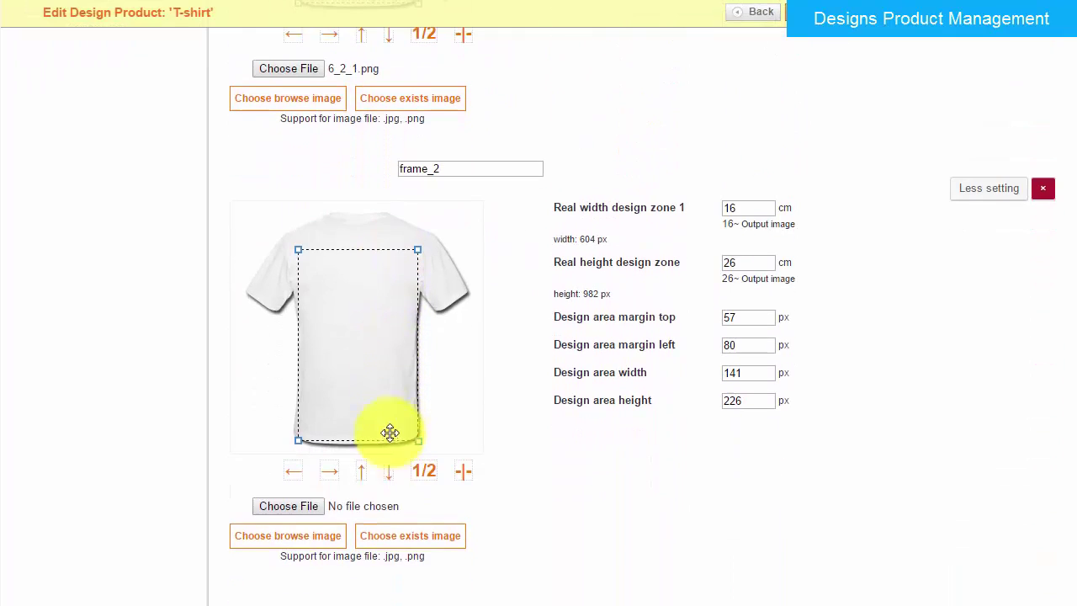
click(295, 505)
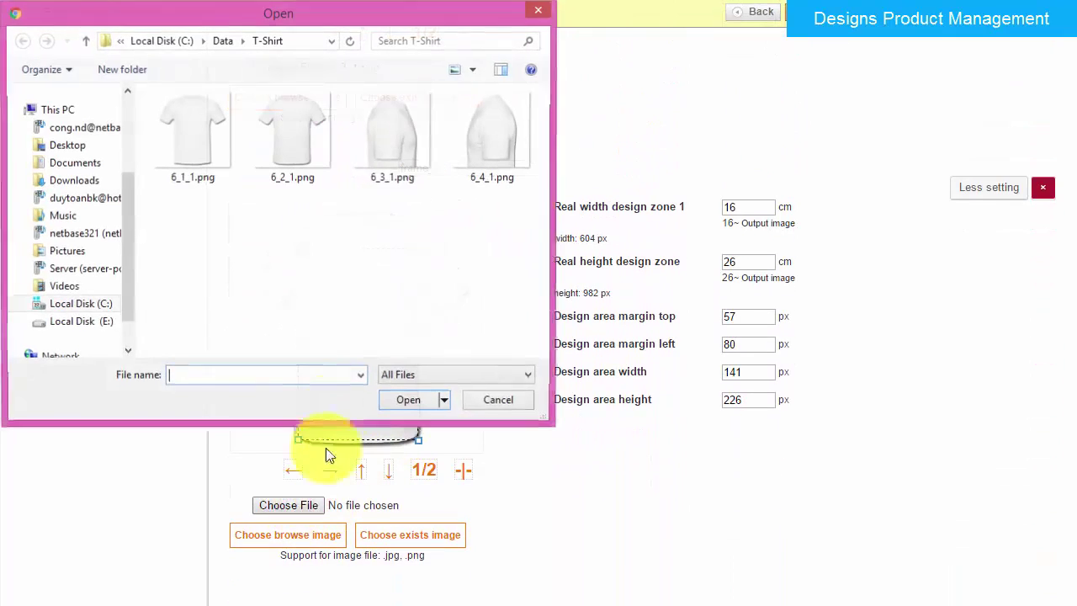
double_click(394, 172)
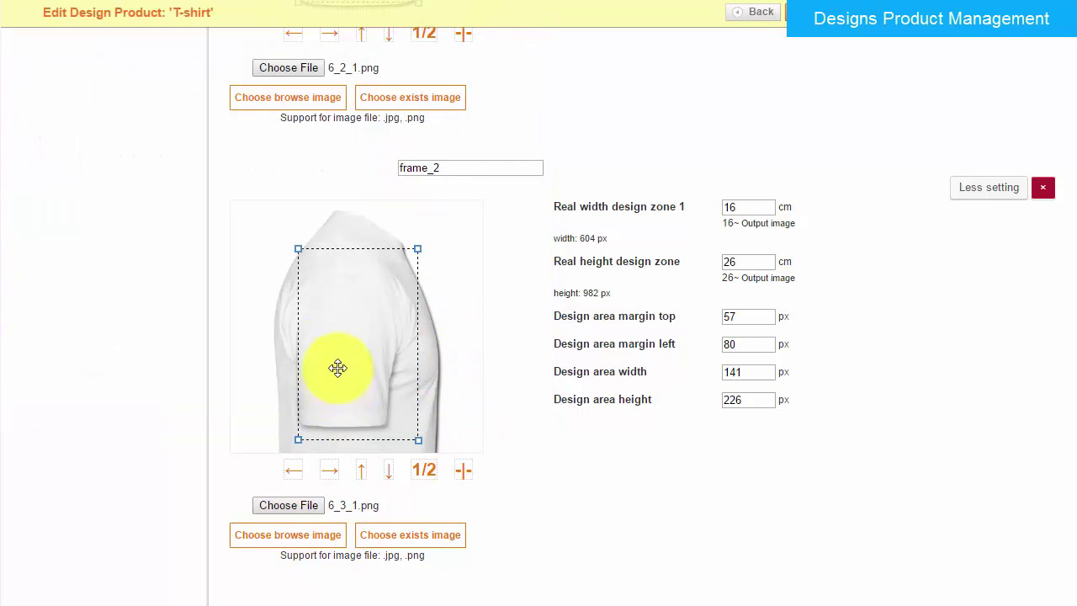
Collapse and re-expand the settings of the third frame.
click(981, 186)
click(968, 502)
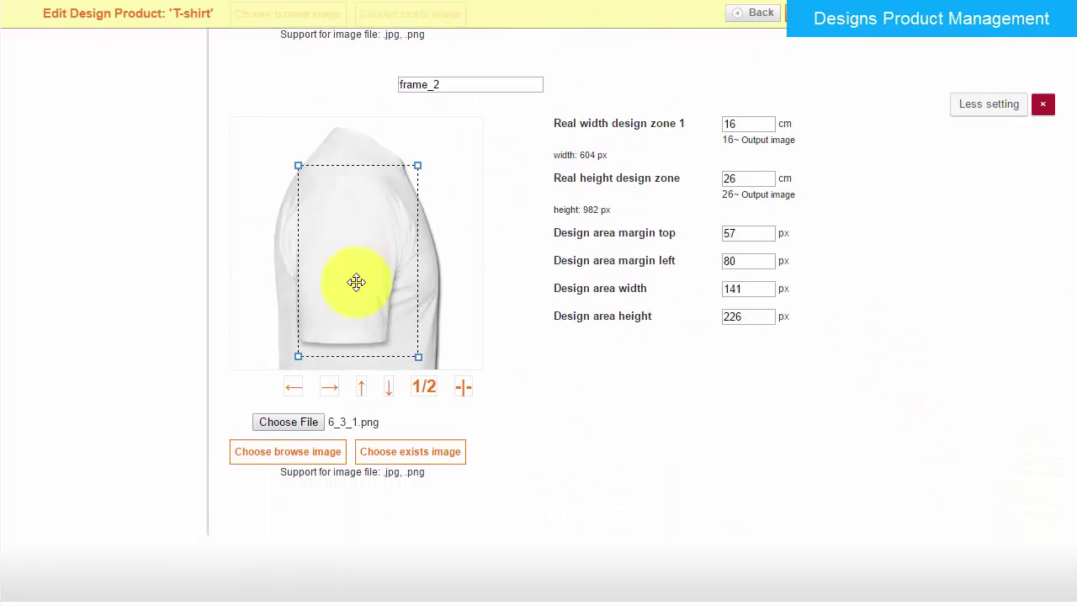
Delete the third frame with the sleeve image, and save the T-shirt design product.
click(1044, 114)
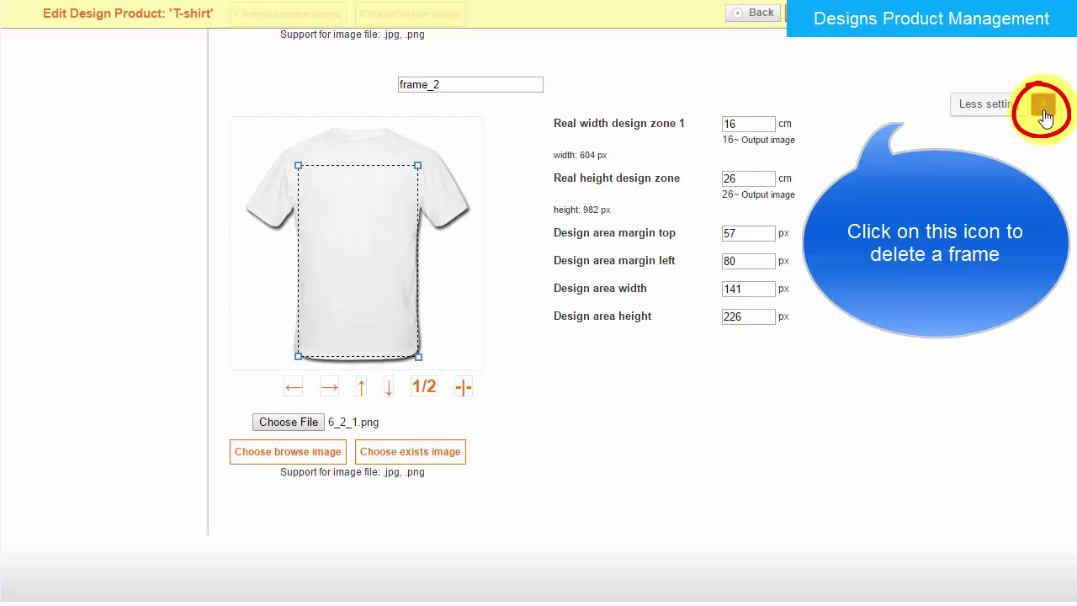
scroll(791, 370, up, 3)
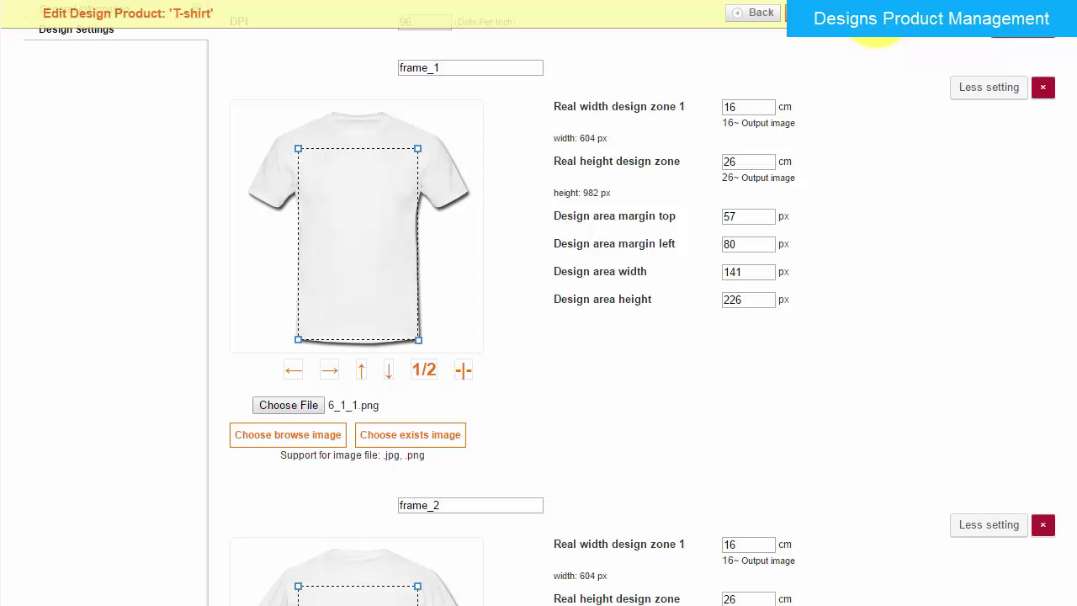
click(875, 38)
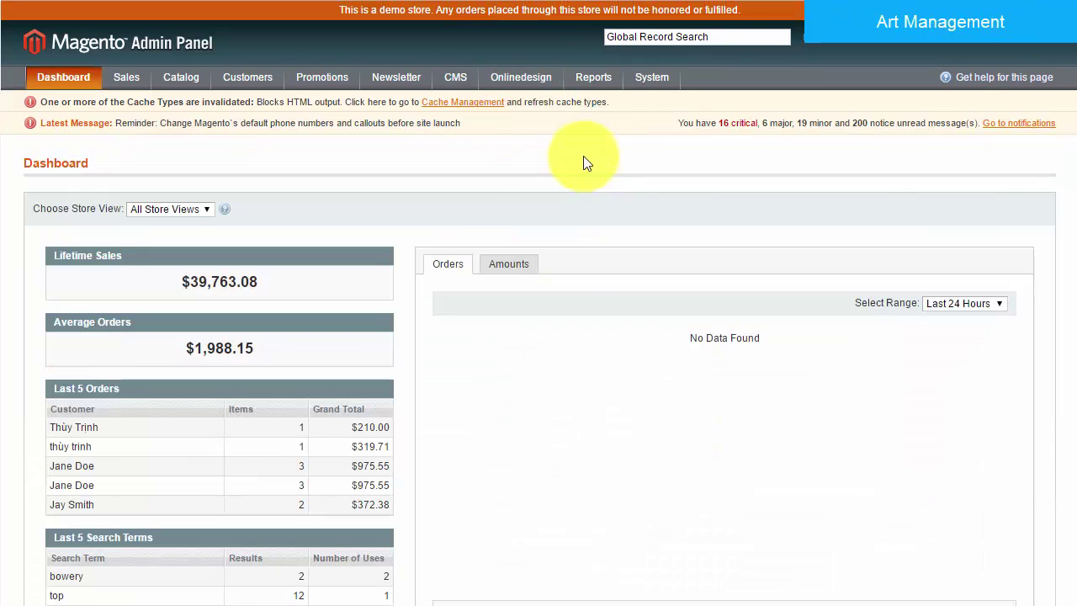
Create an art category titled Girls in the Online Design art categories and save it.
mouse_move(536, 77)
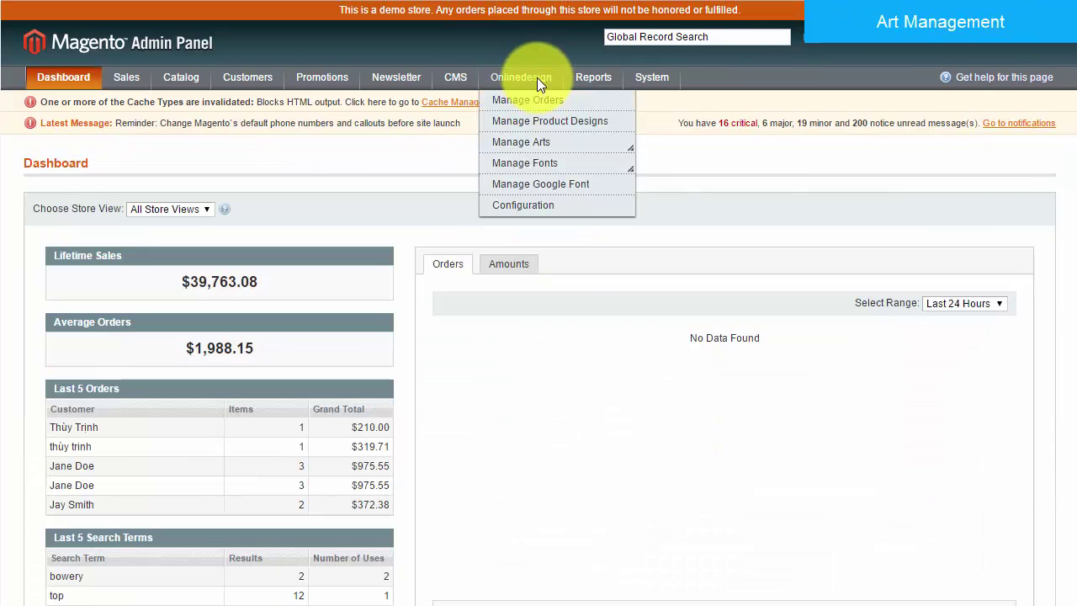
mouse_move(532, 142)
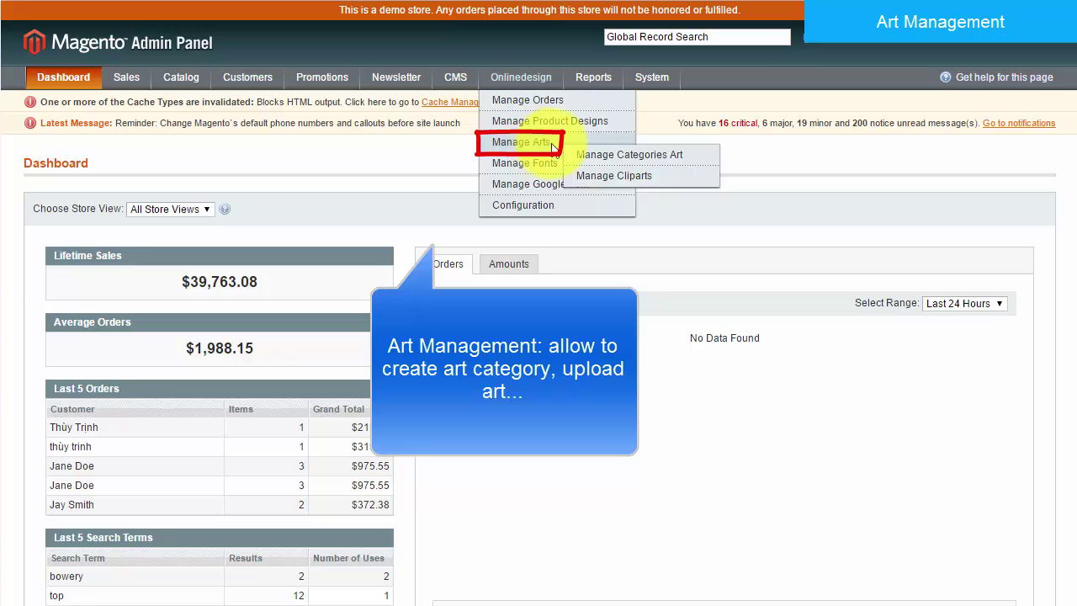
click(609, 157)
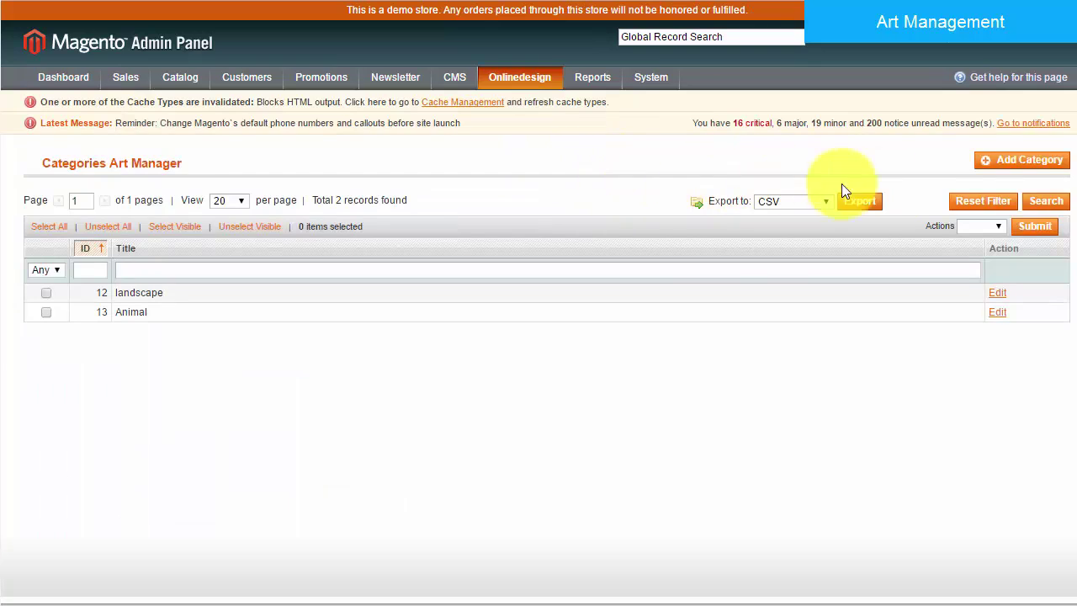
click(1019, 162)
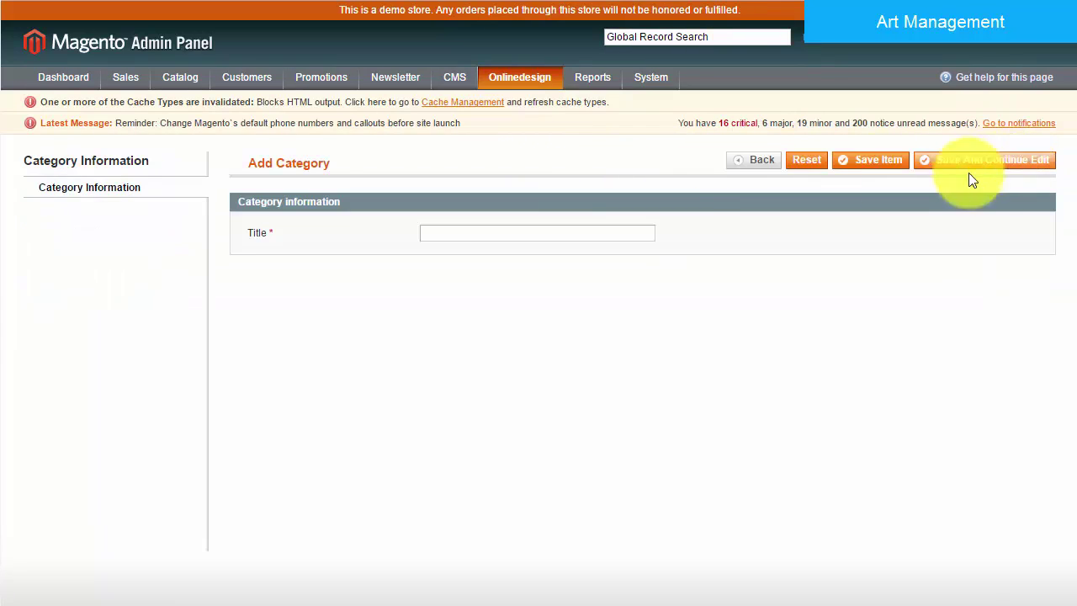
click(494, 231)
text(Girld)
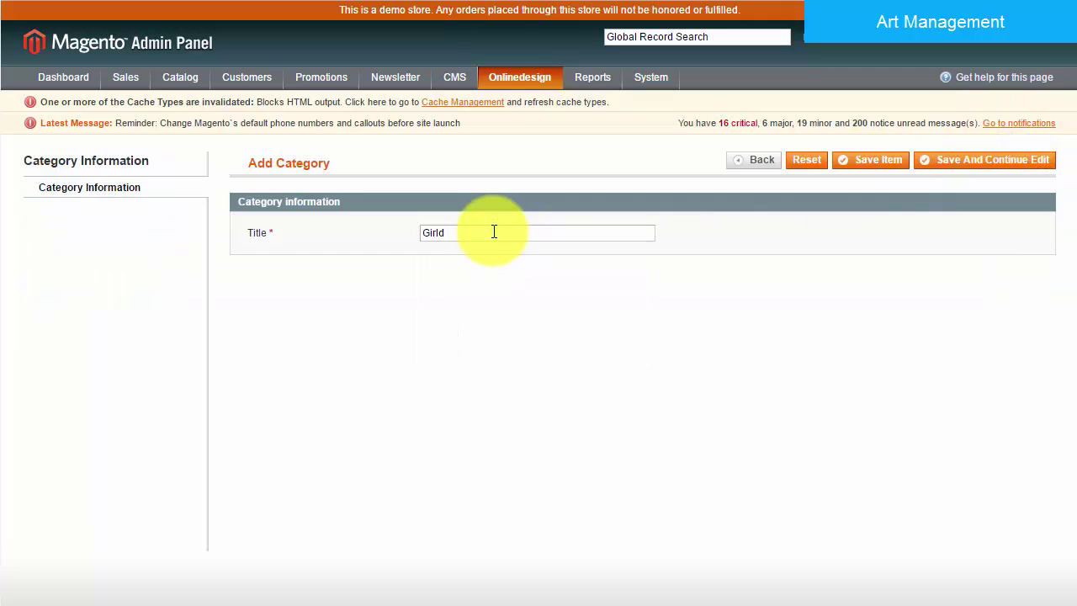
key(BackSpace)
text(s)
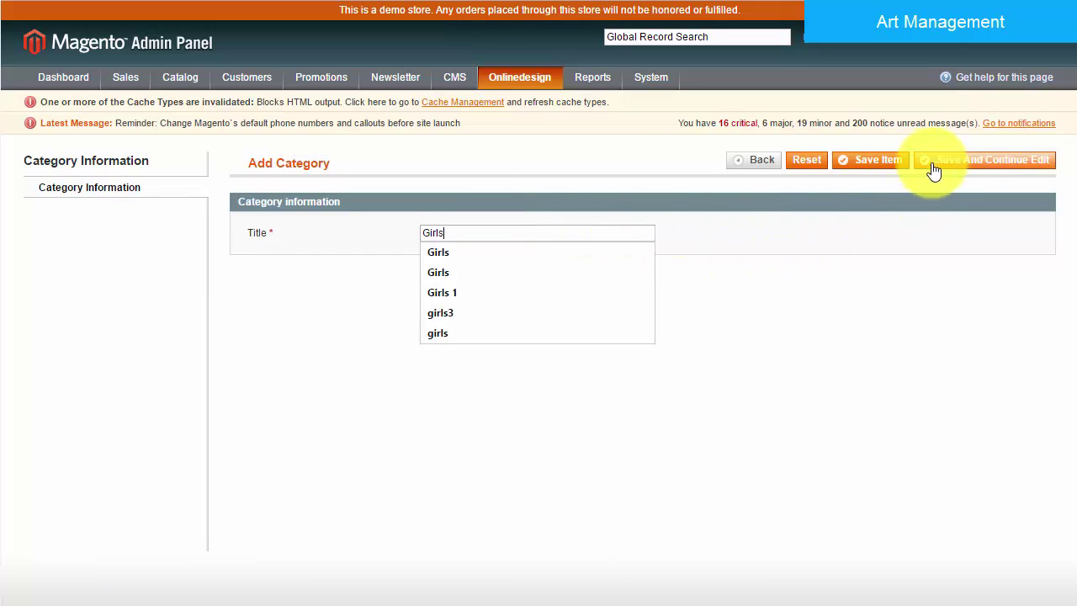
click(898, 164)
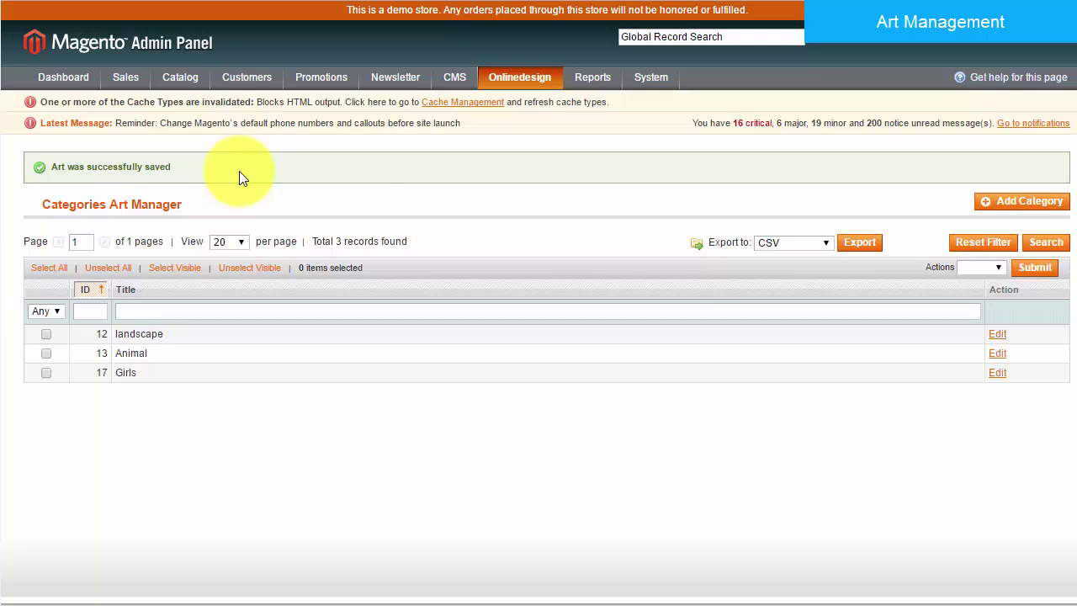
Add a clipart to the Online Design cliparts from 62.svg, category Girls, titled Girls 1, and save it.
mouse_move(494, 86)
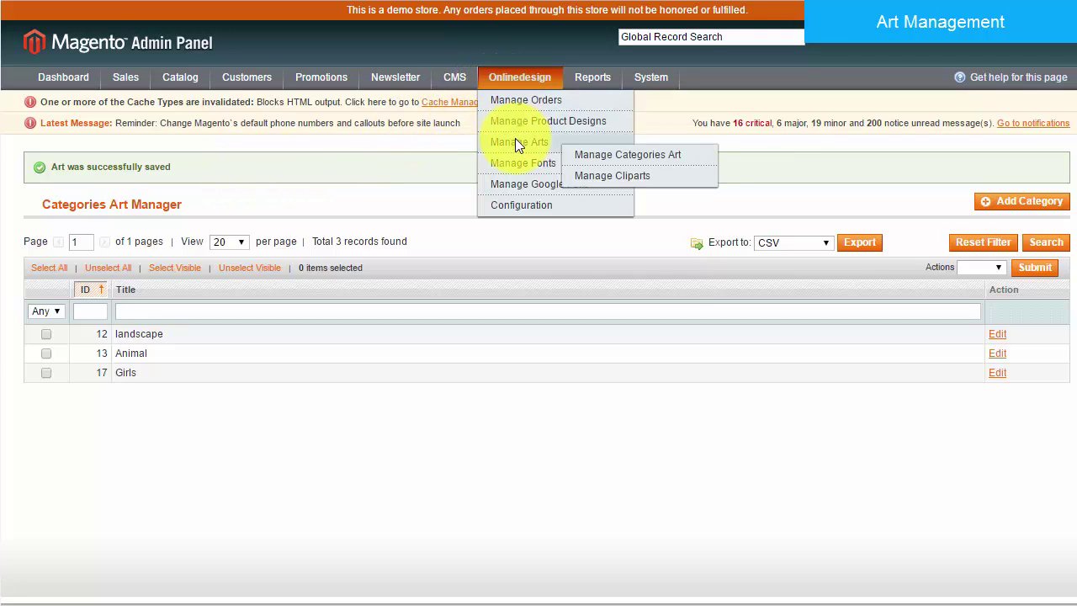
click(589, 178)
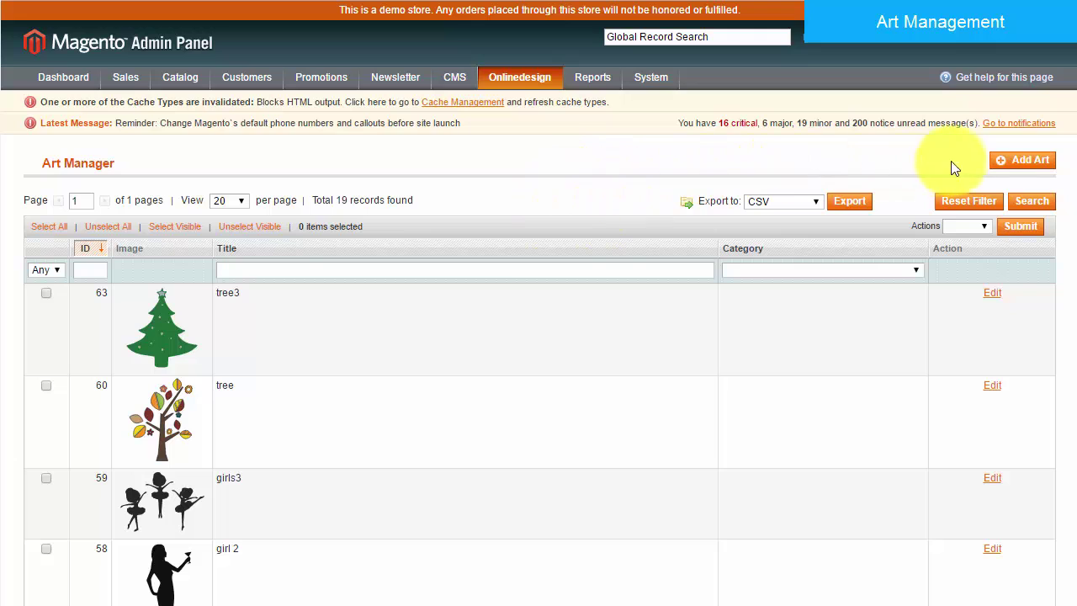
click(1018, 161)
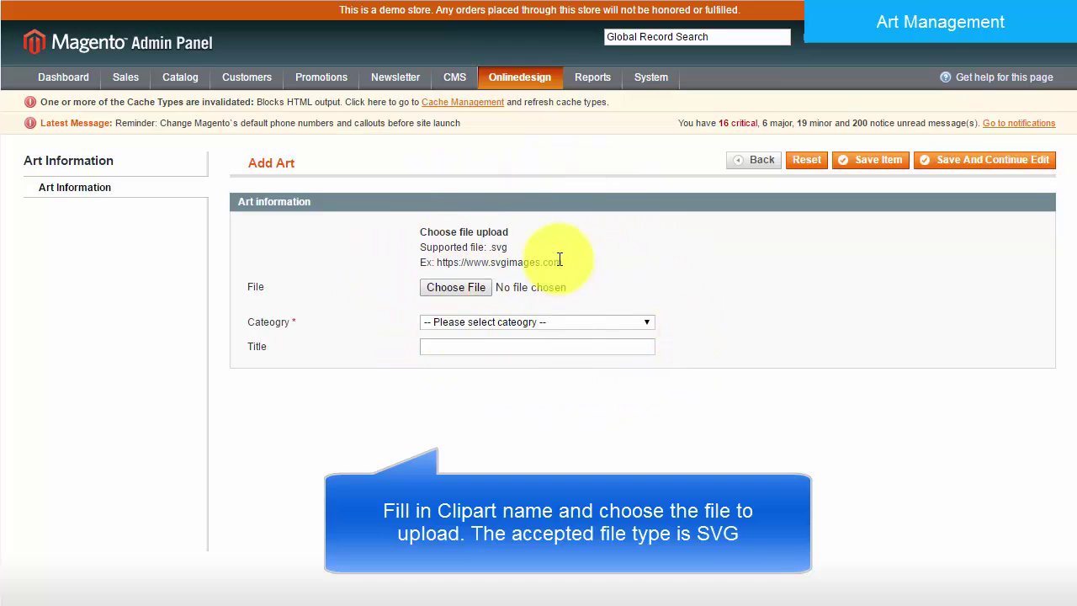
click(477, 290)
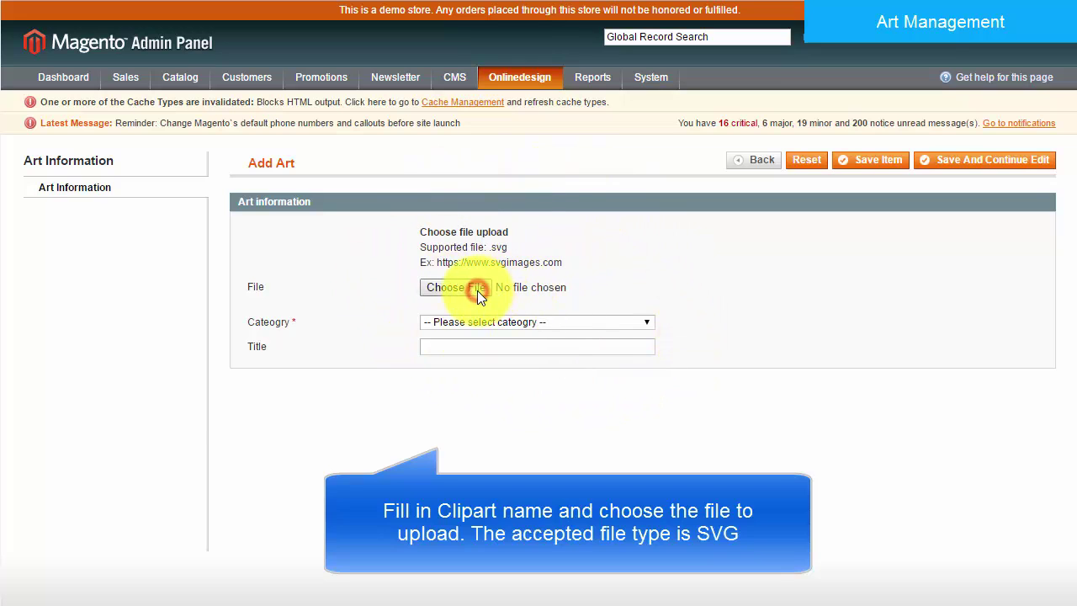
double_click(222, 145)
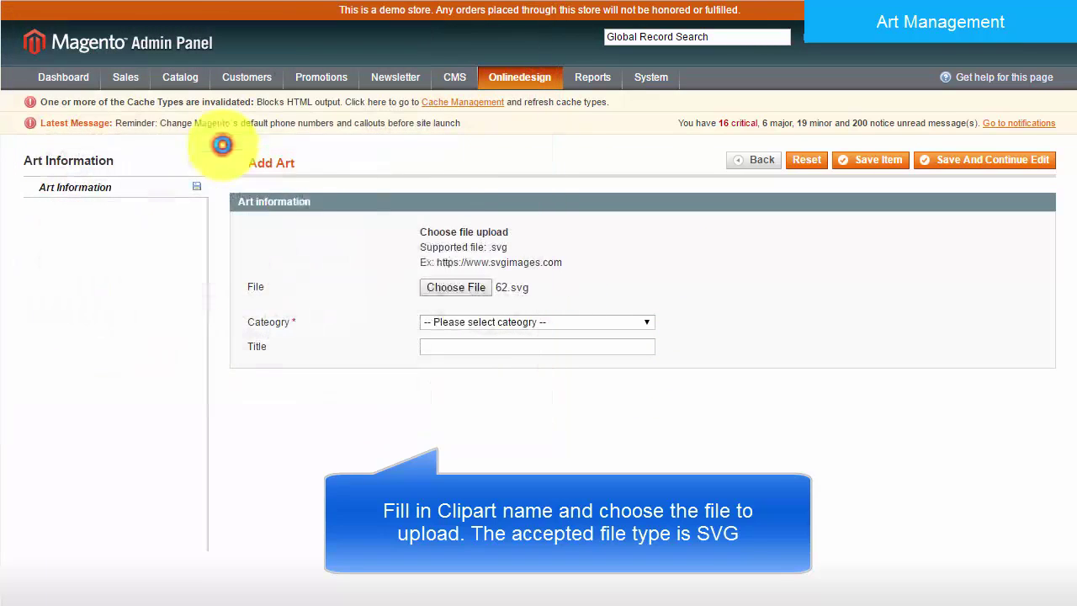
click(456, 323)
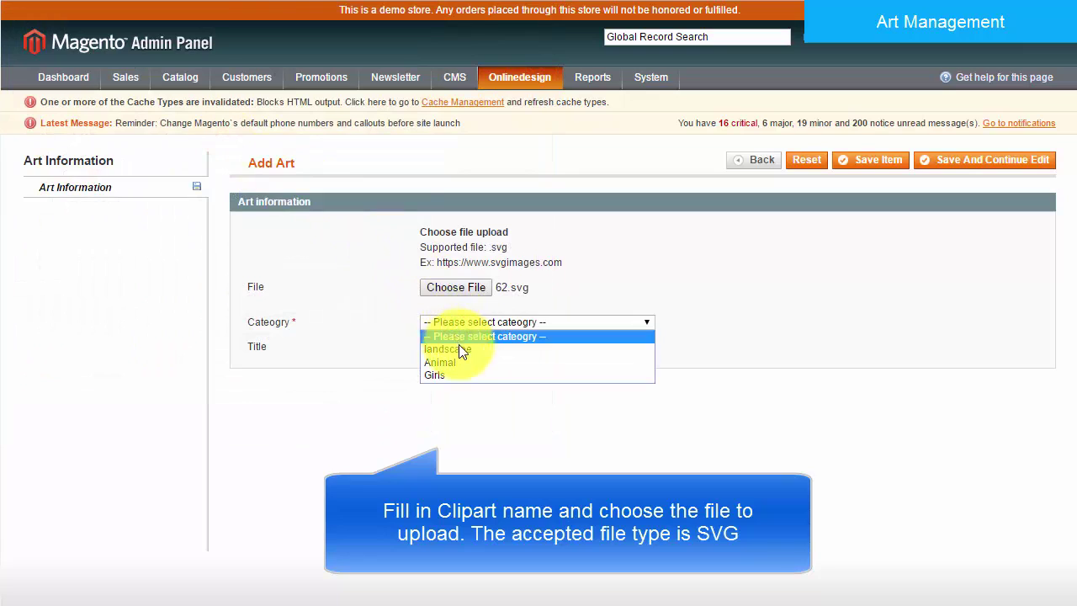
click(458, 372)
click(458, 349)
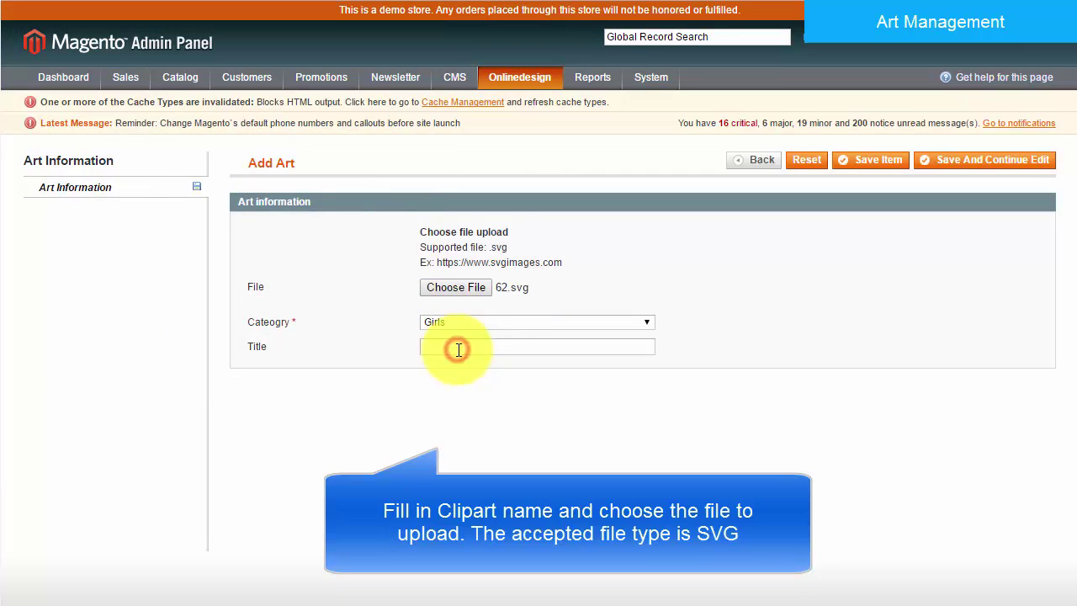
text(Girls 1)
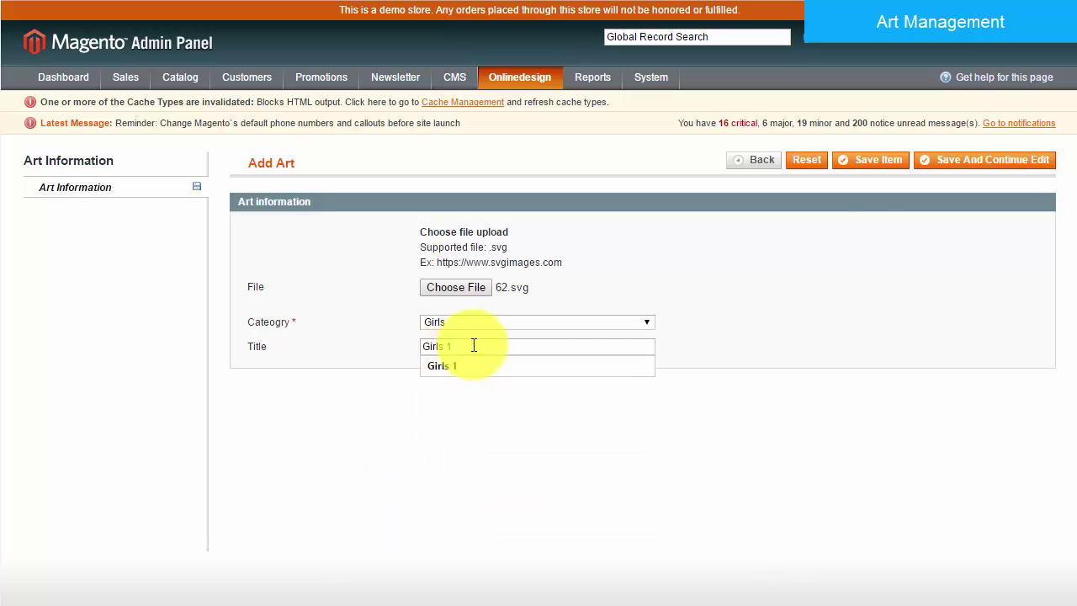
click(873, 166)
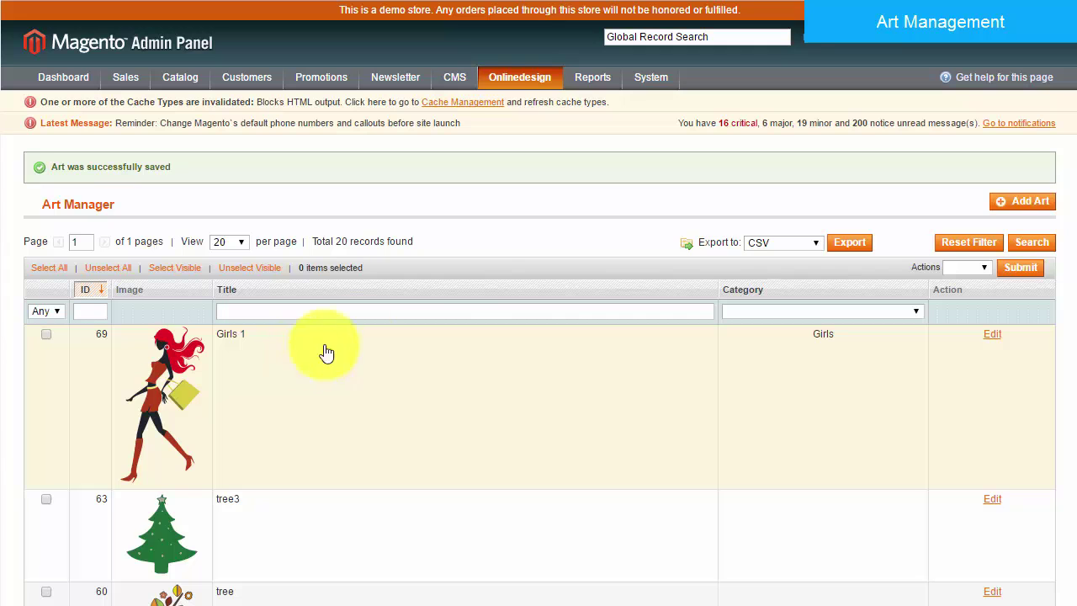
Add another clipart from 63.svg in the Girls category, titled Girls 2, and save it.
click(999, 207)
click(441, 286)
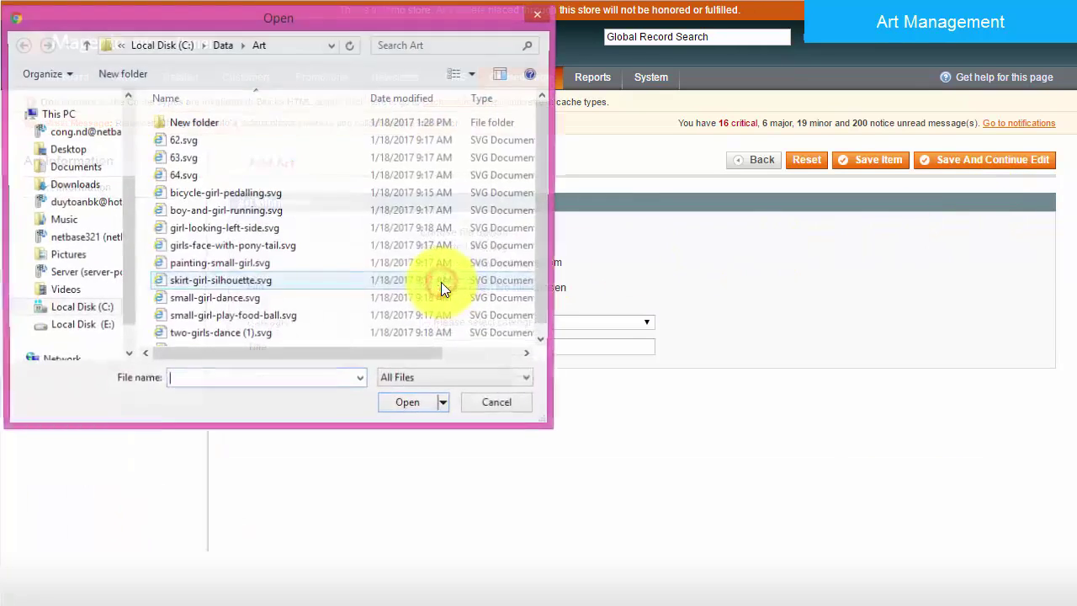
click(184, 159)
double_click(184, 158)
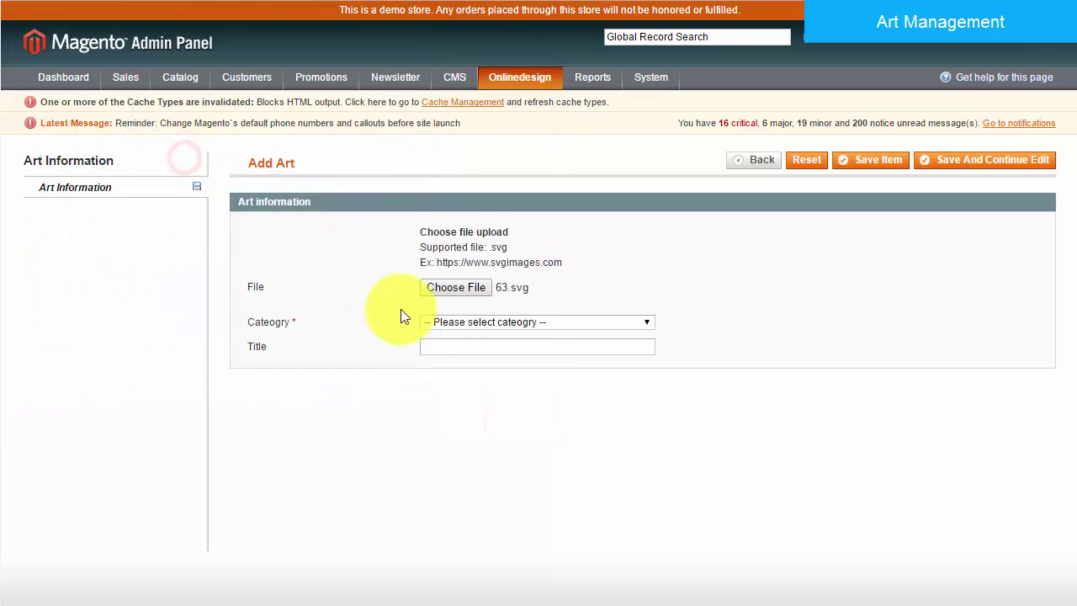
click(440, 323)
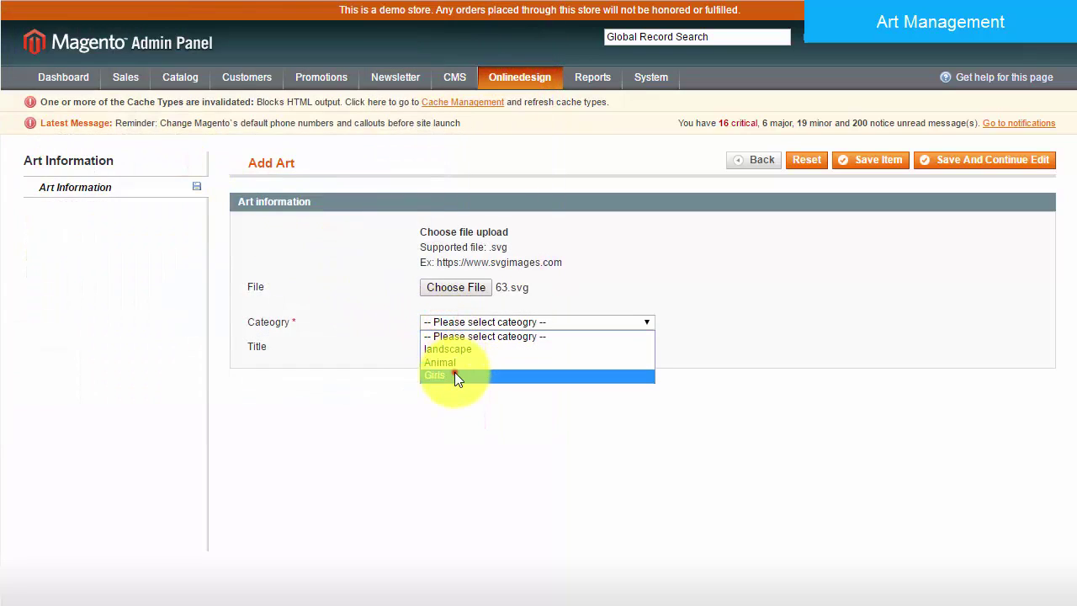
click(454, 373)
click(455, 345)
text(Gi)
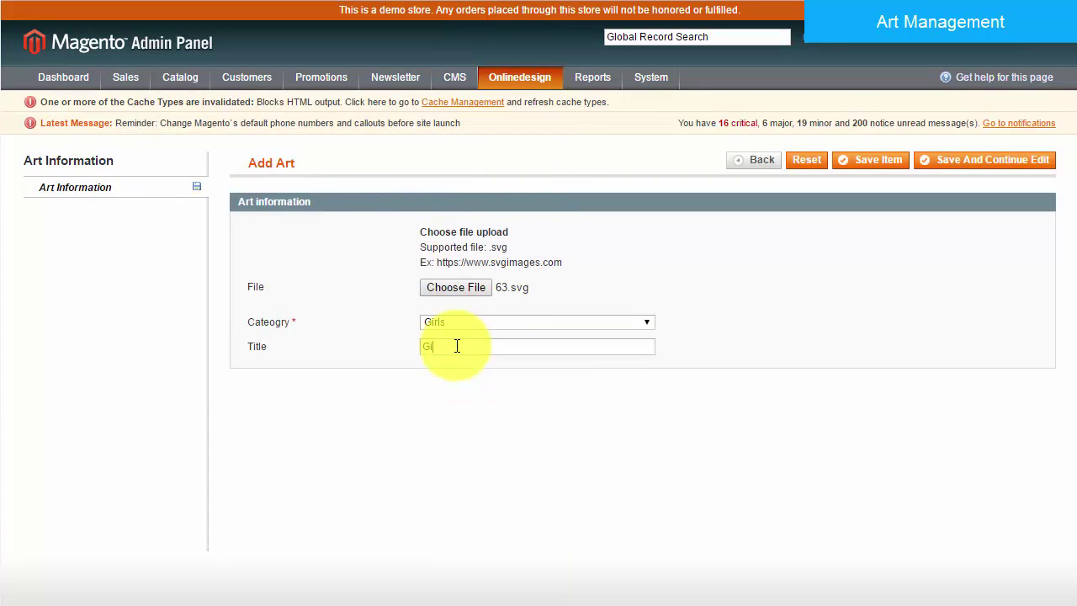
text(rls 2)
click(869, 173)
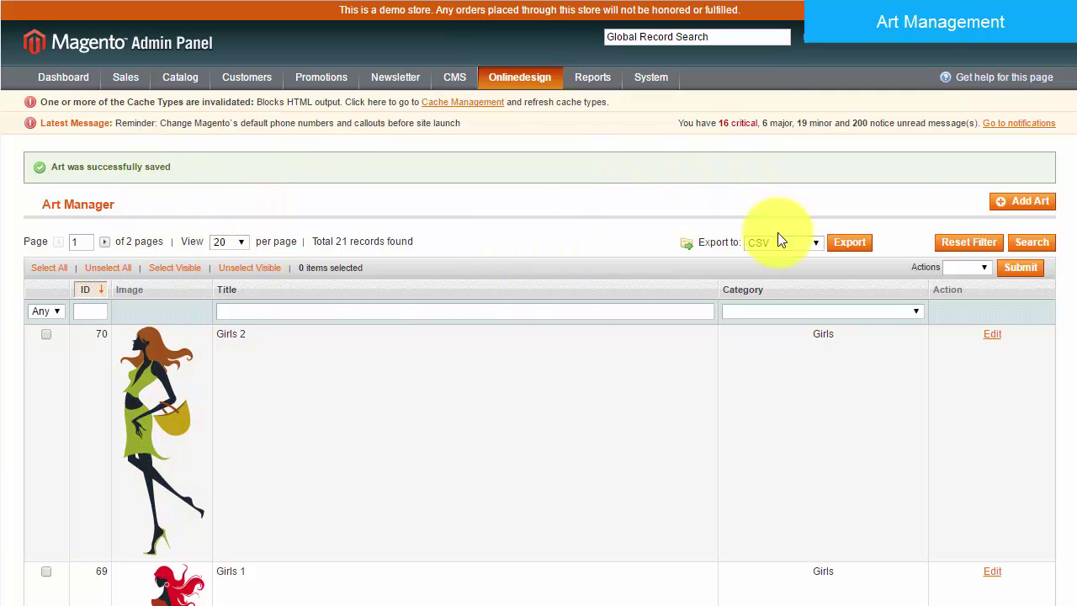
Add a third clipart from 64.svg in the Girls category, titled Girls 3, and save it.
click(1020, 209)
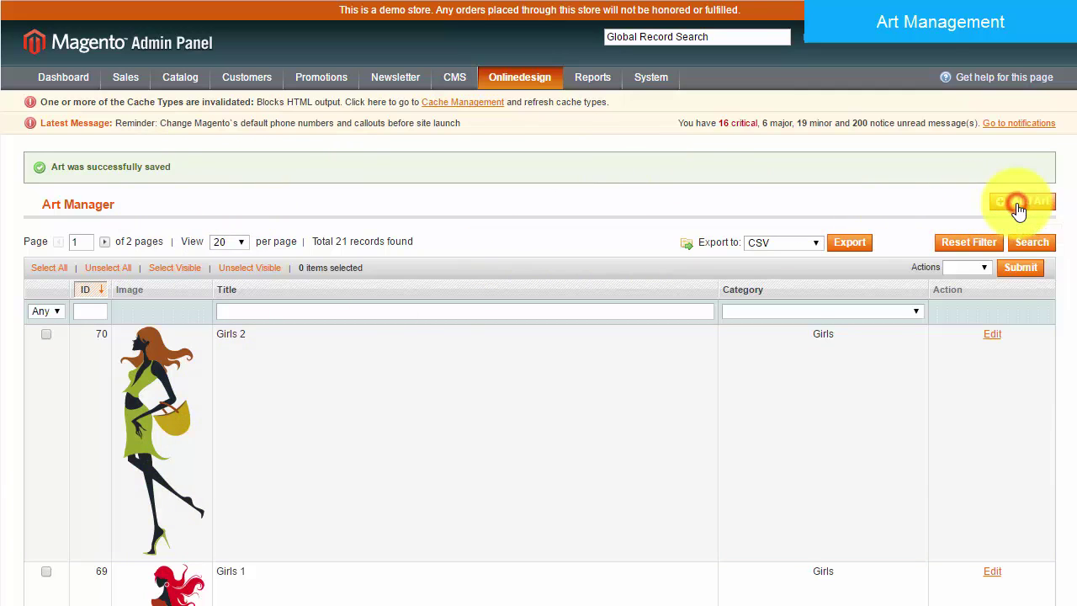
click(457, 290)
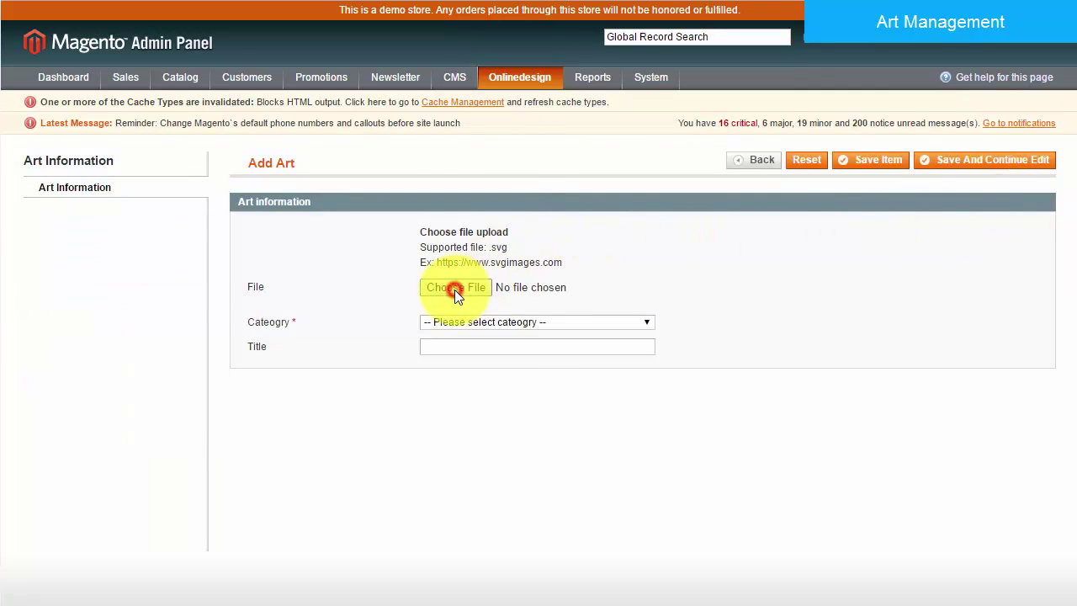
double_click(176, 177)
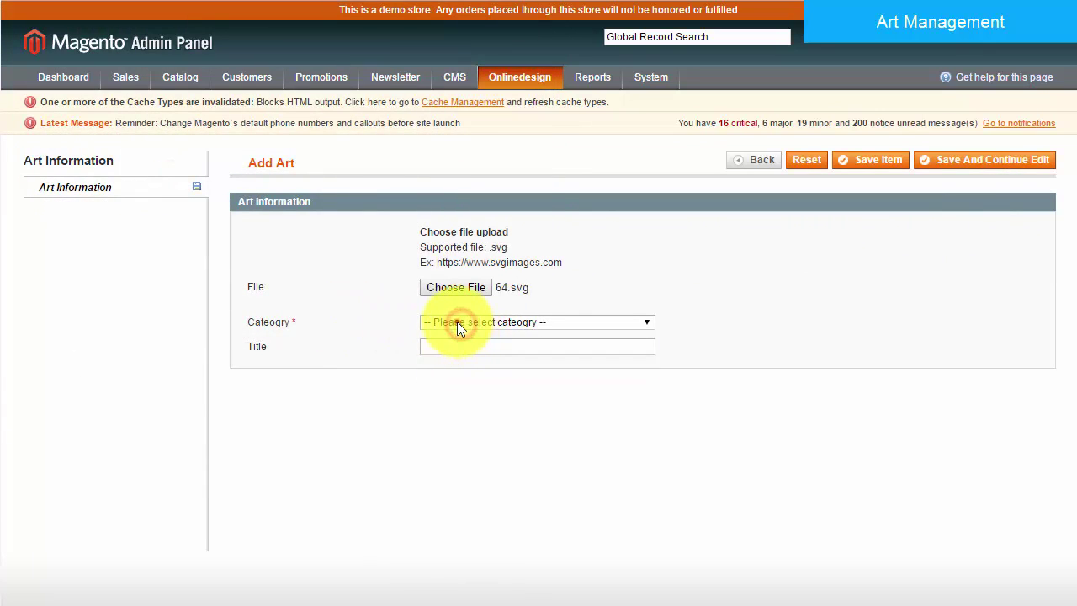
click(457, 321)
click(456, 374)
click(450, 346)
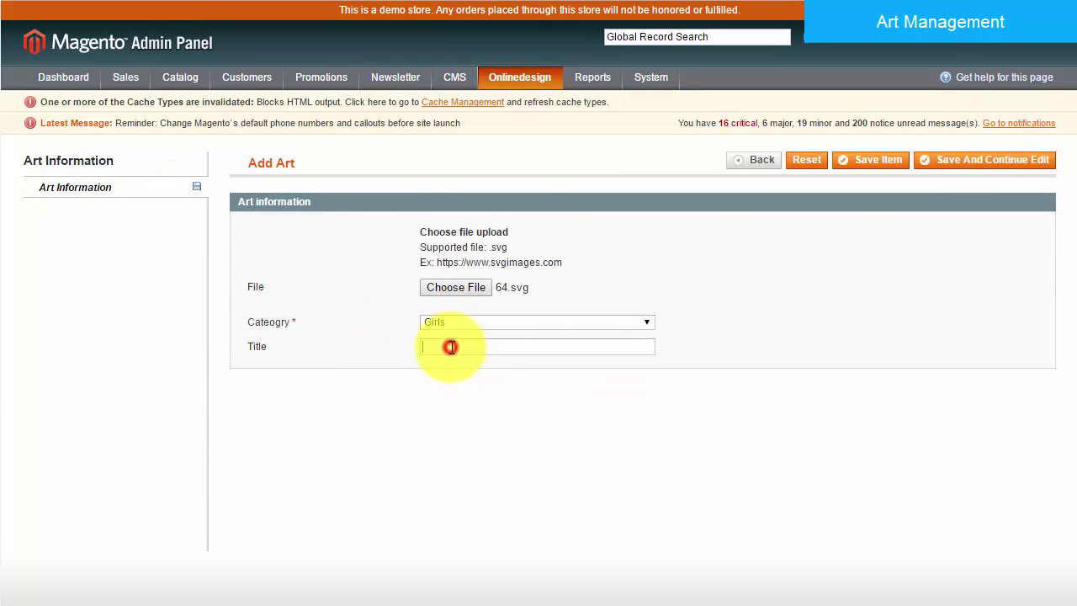
text(Girls)
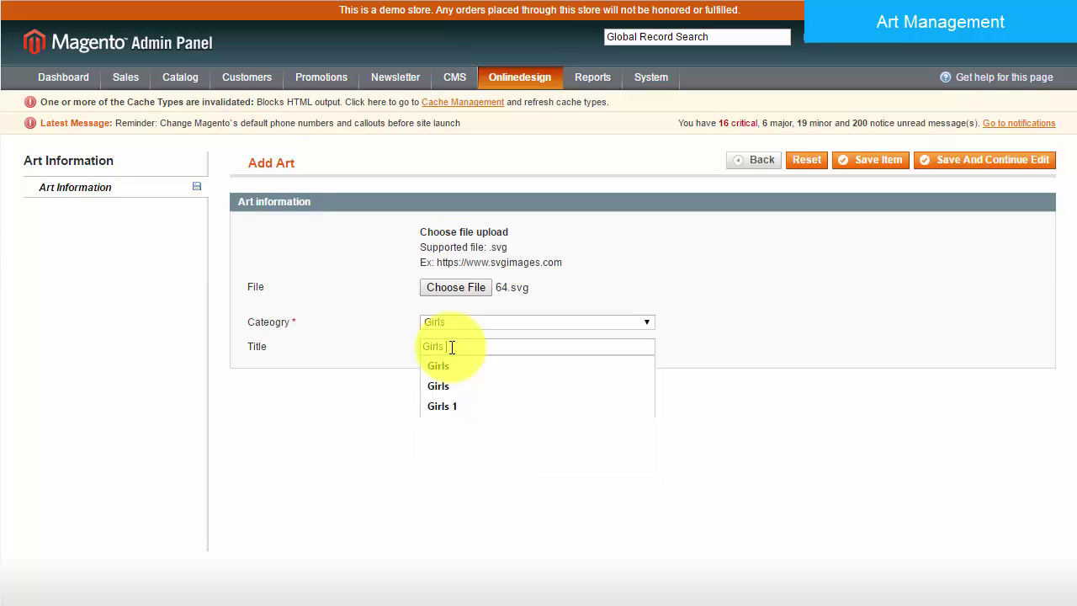
text( 3)
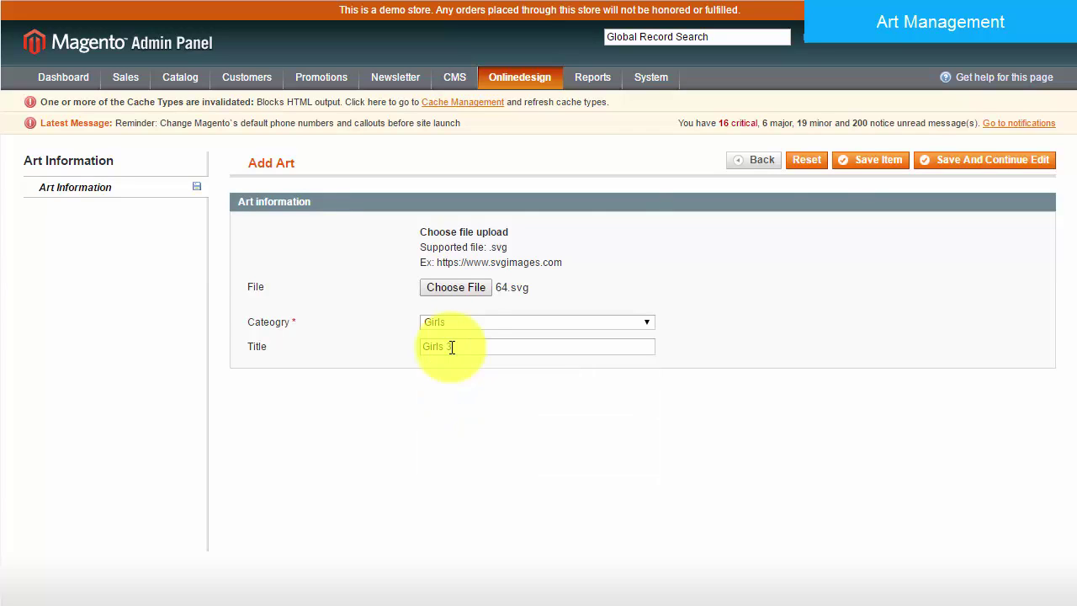
click(856, 164)
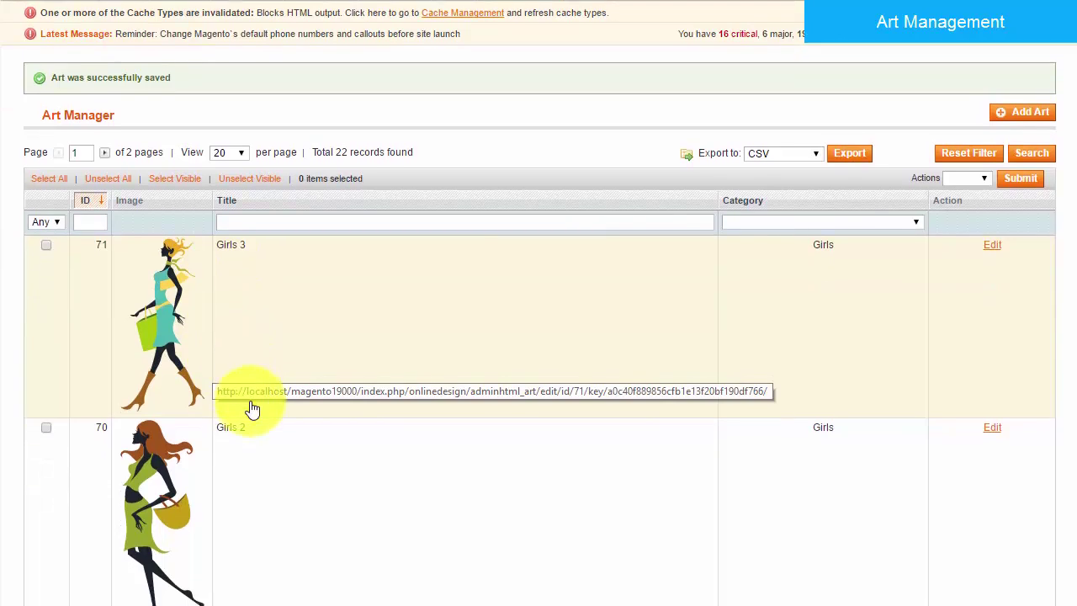
scroll(260, 421, down, 3)
scroll(264, 428, down, 2)
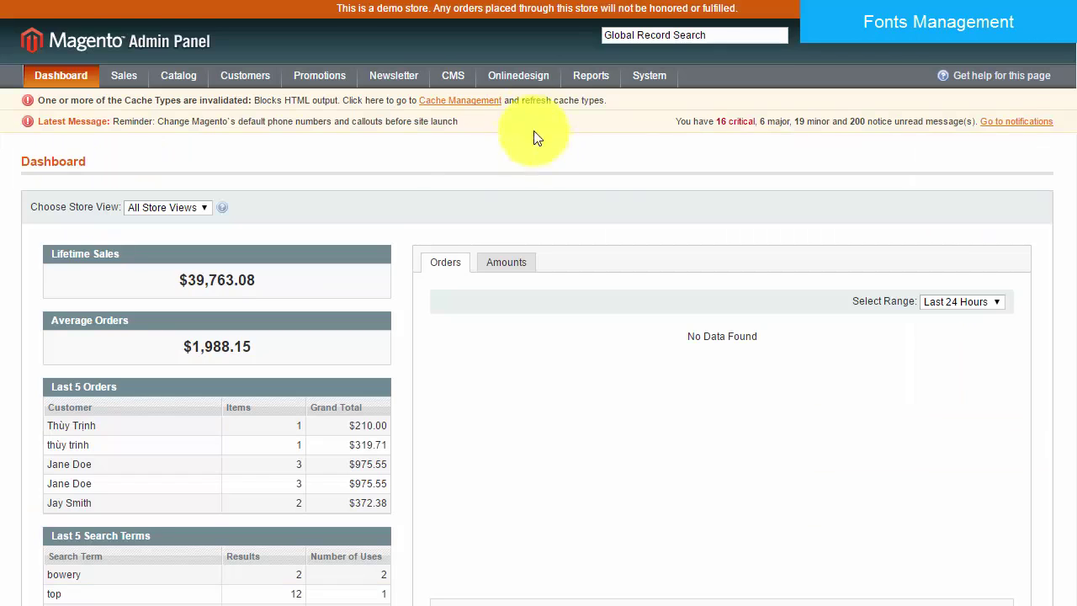
Create a font category titled Custom Fonts in the Online Design font categories and save it.
mouse_move(514, 74)
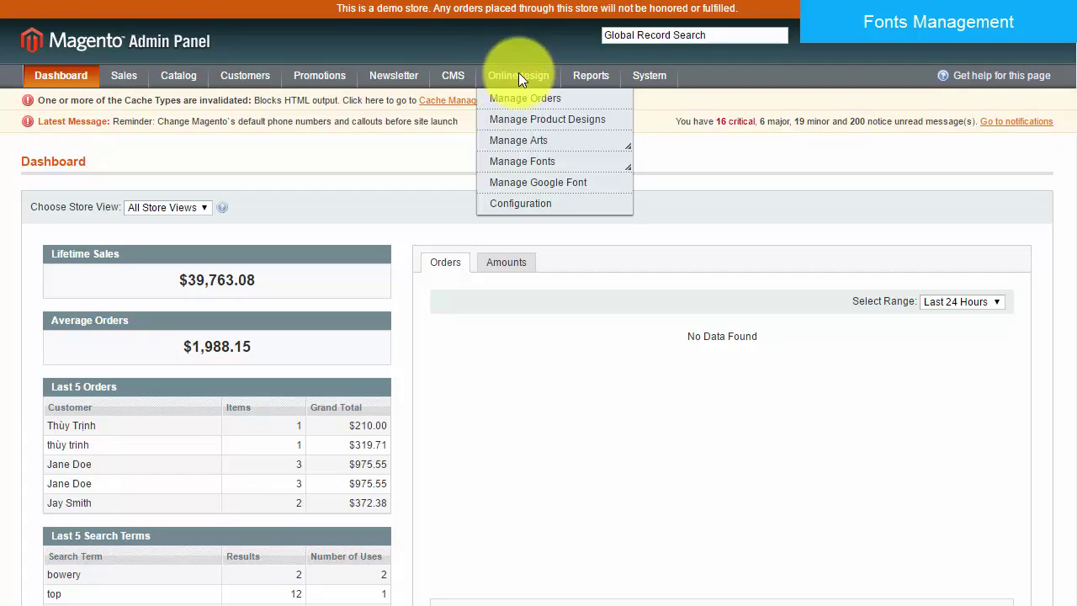
mouse_move(523, 165)
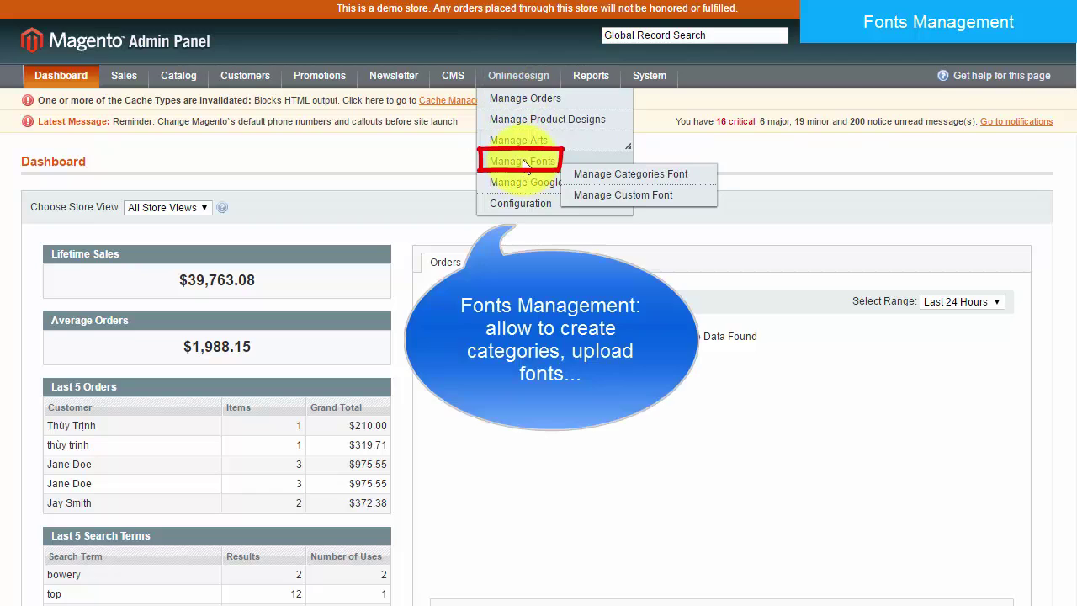
click(599, 177)
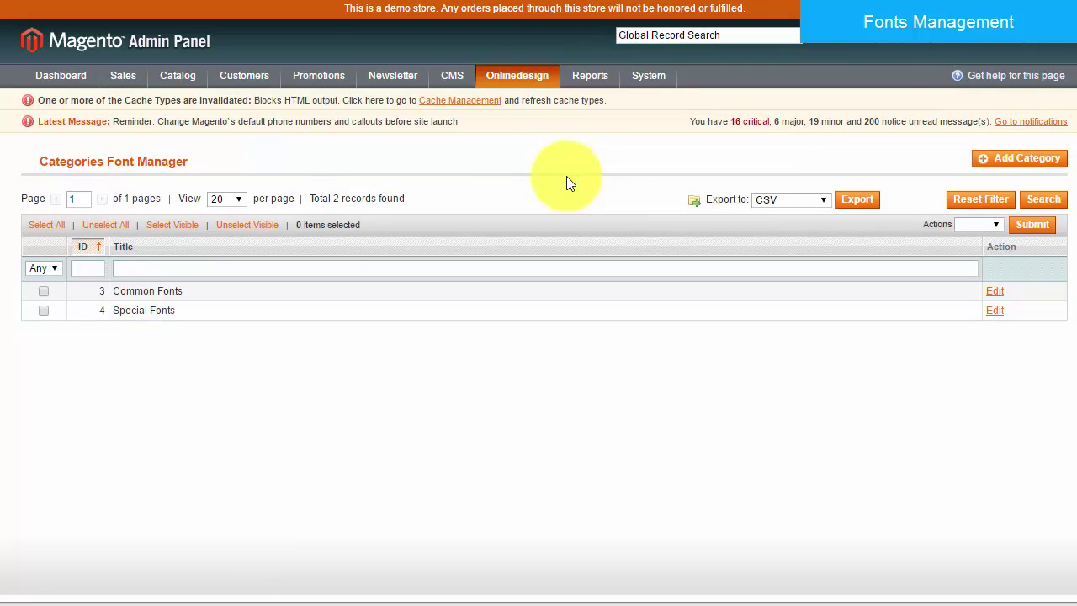
click(1002, 165)
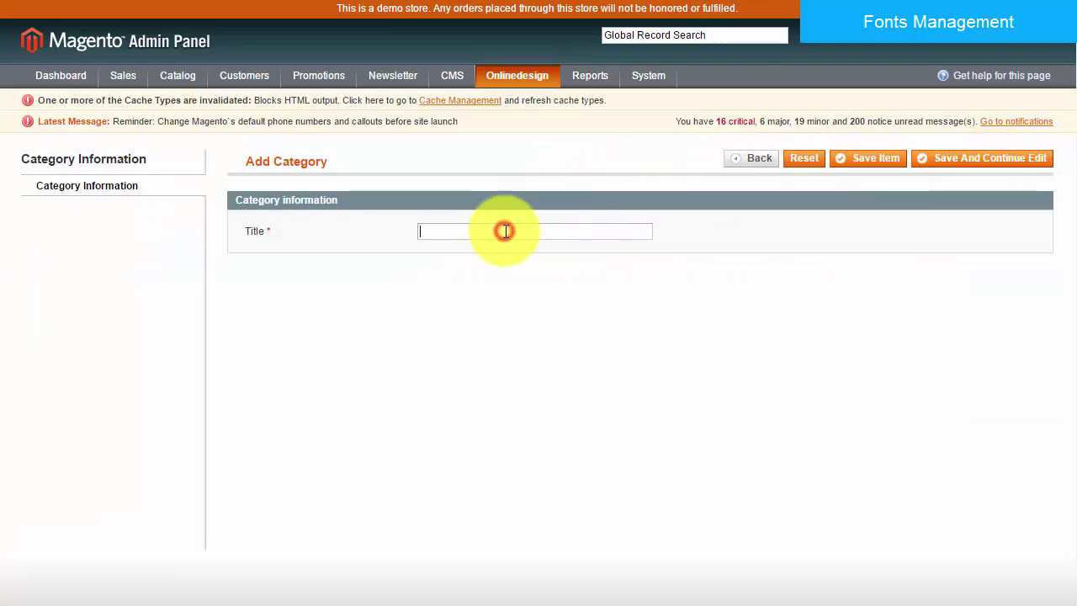
click(505, 231)
text(Custom Fonts)
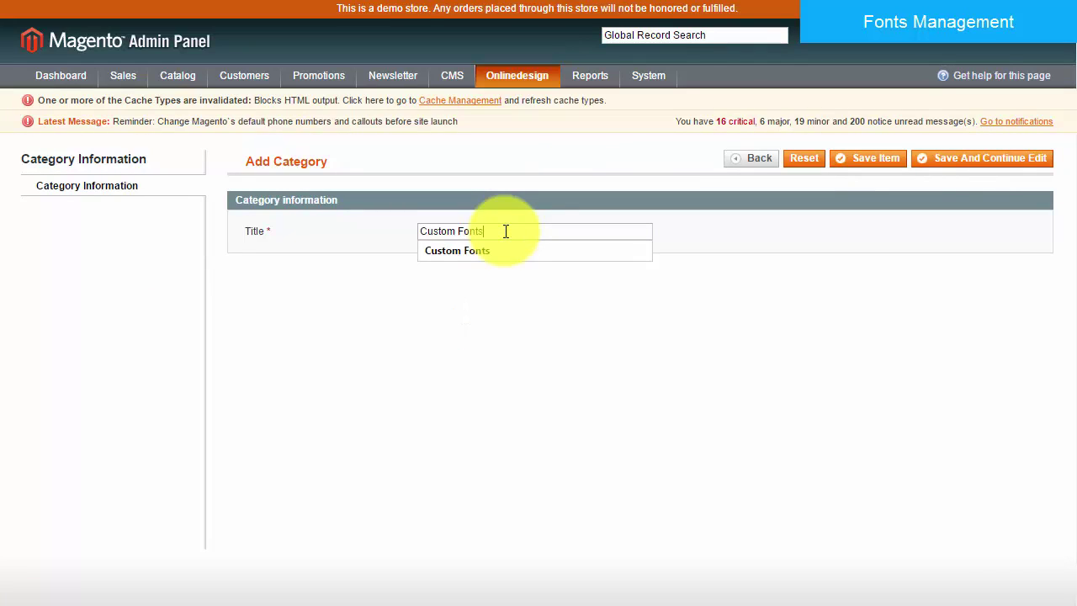
click(875, 163)
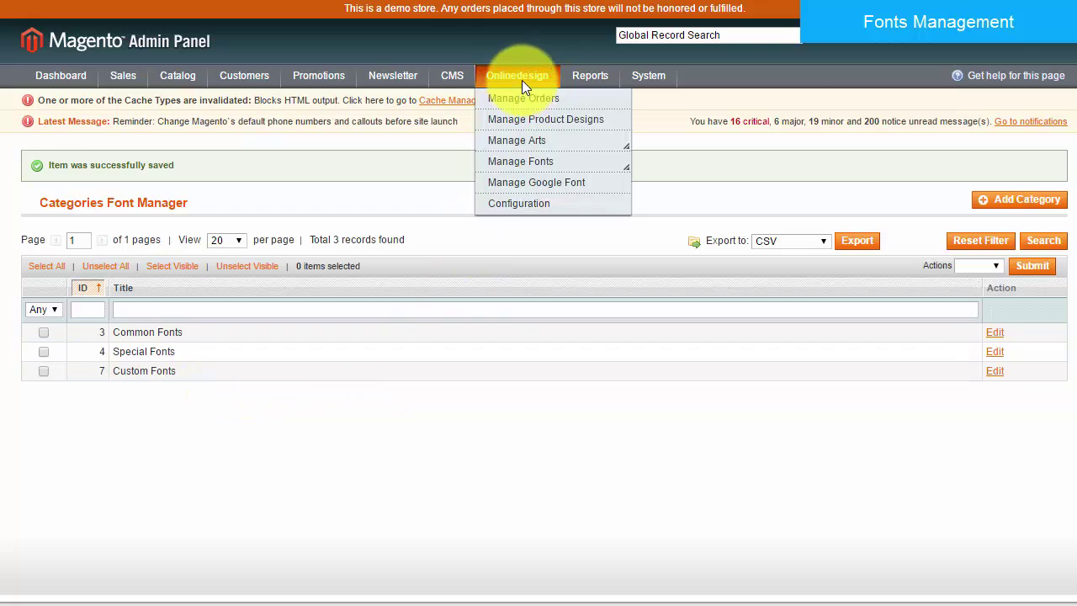
Add a custom font to the Online Design fonts from OpenSans-Bold.ttf, category Custom Fonts, titled Open San, and save it.
click(589, 192)
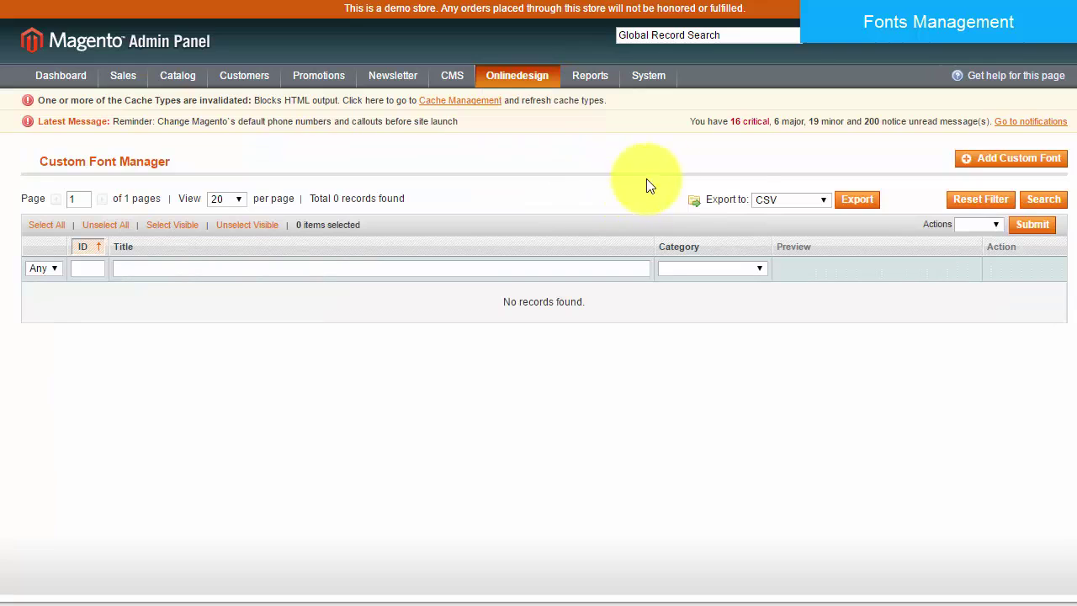
click(986, 161)
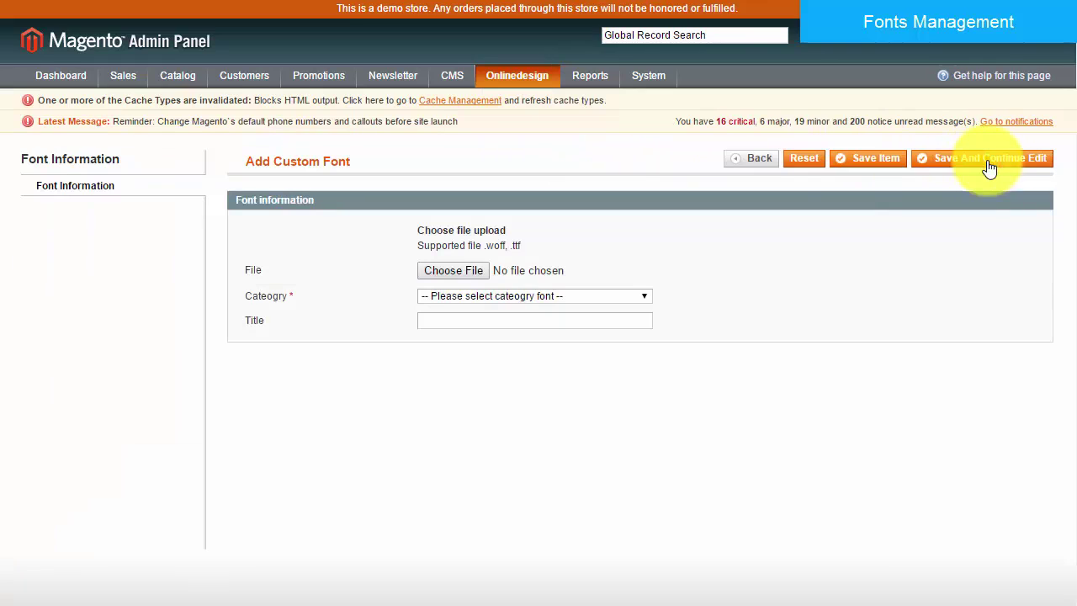
click(454, 270)
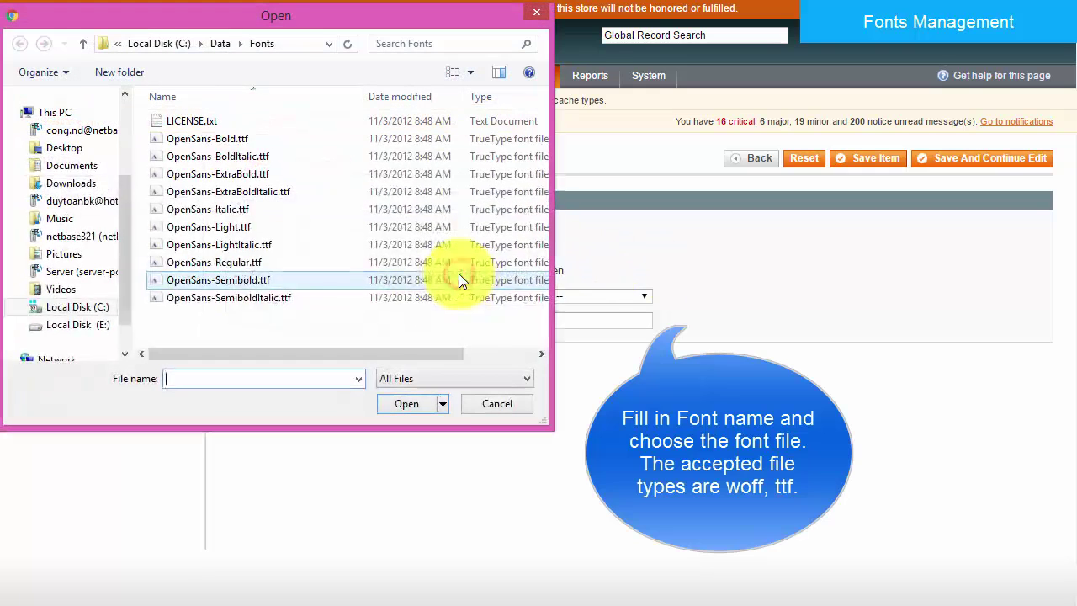
click(281, 139)
double_click(282, 138)
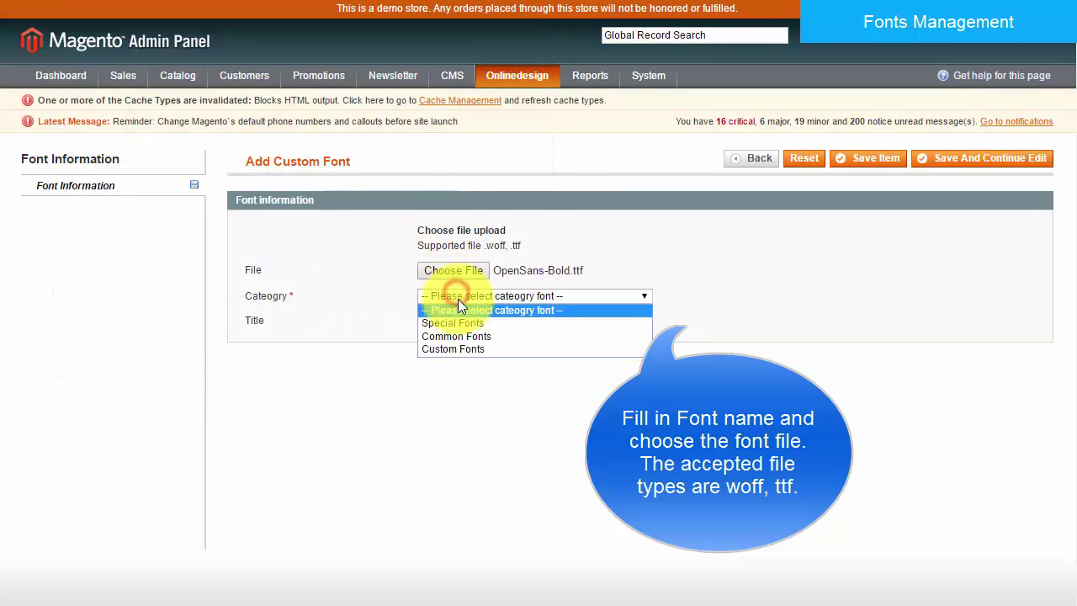
click(471, 348)
click(465, 321)
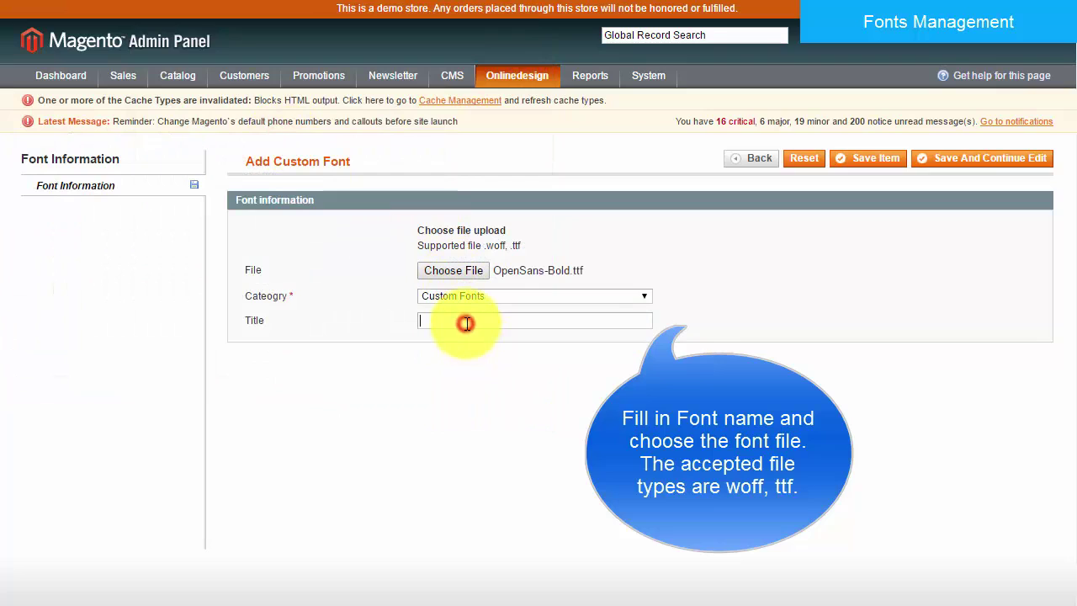
text(Ope)
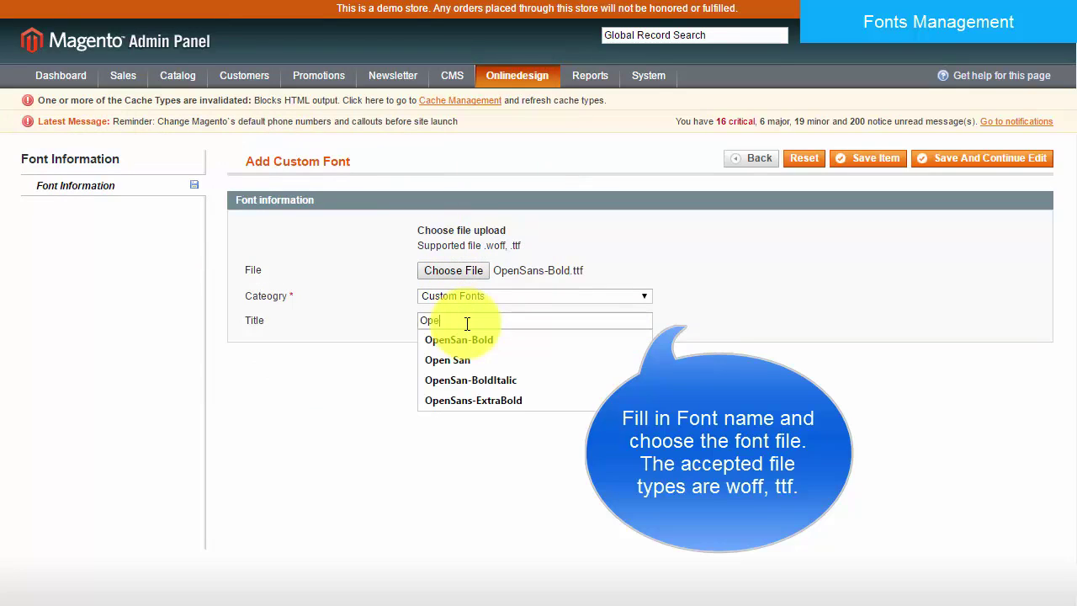
text(n San )
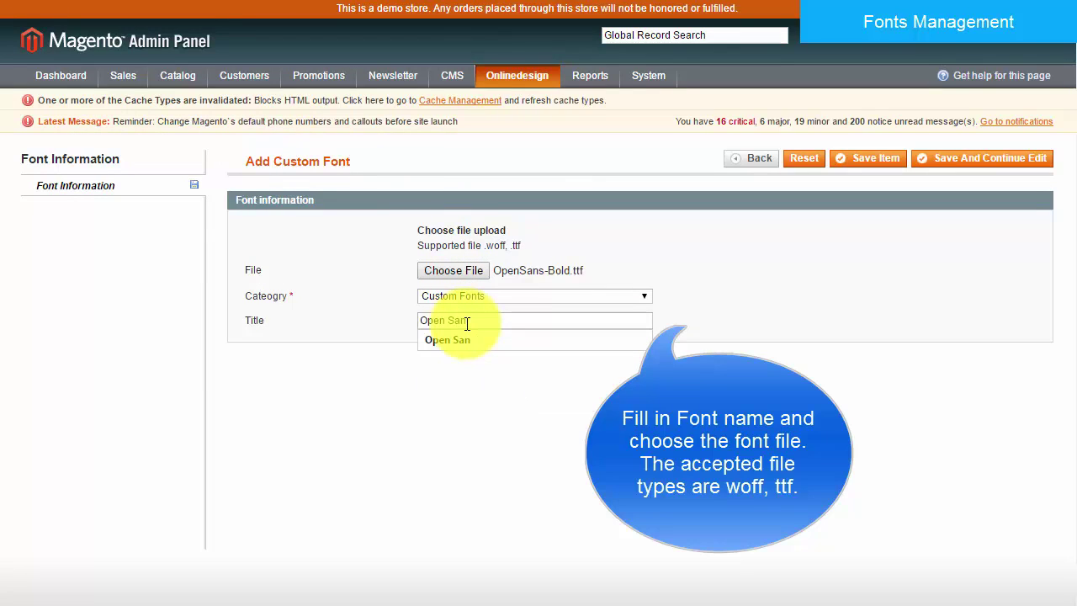
text(San)
click(859, 162)
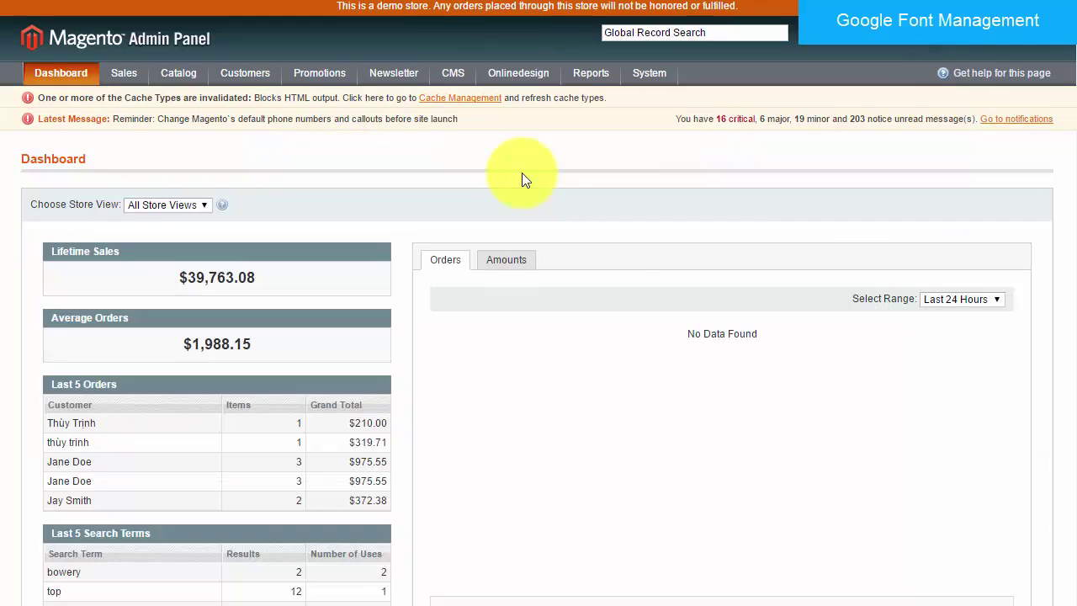
Add the Google font Allura to the Online Design Google fonts, searching for it with "all".
mouse_move(515, 81)
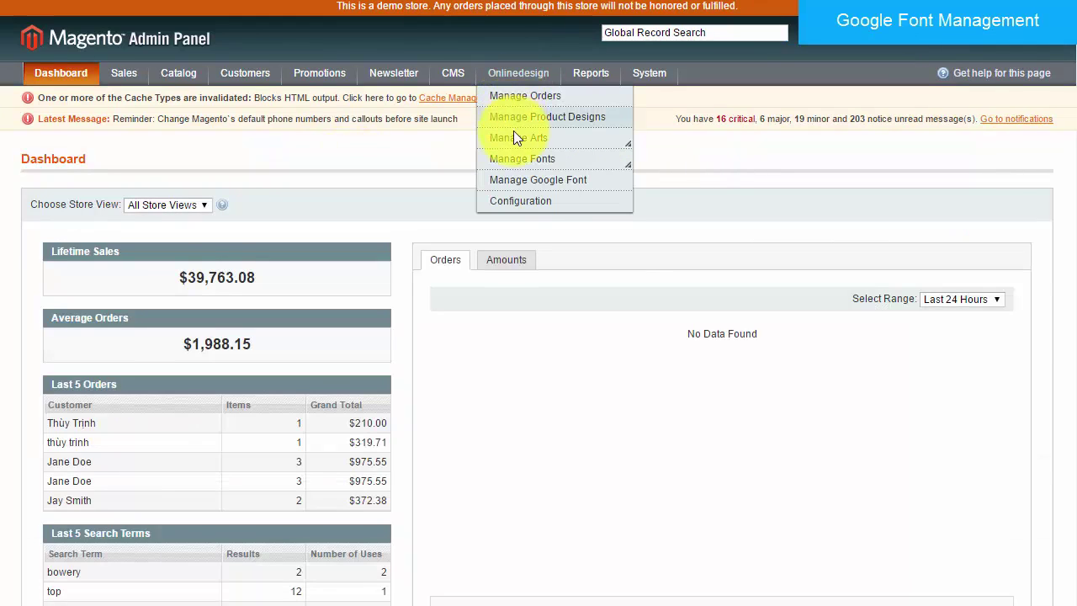
click(602, 184)
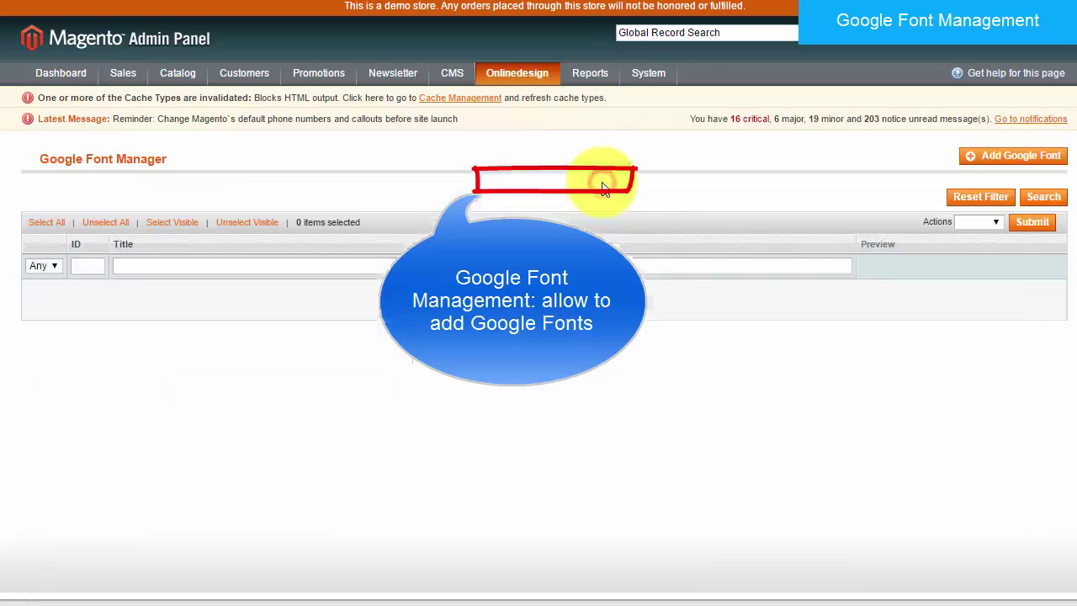
click(998, 161)
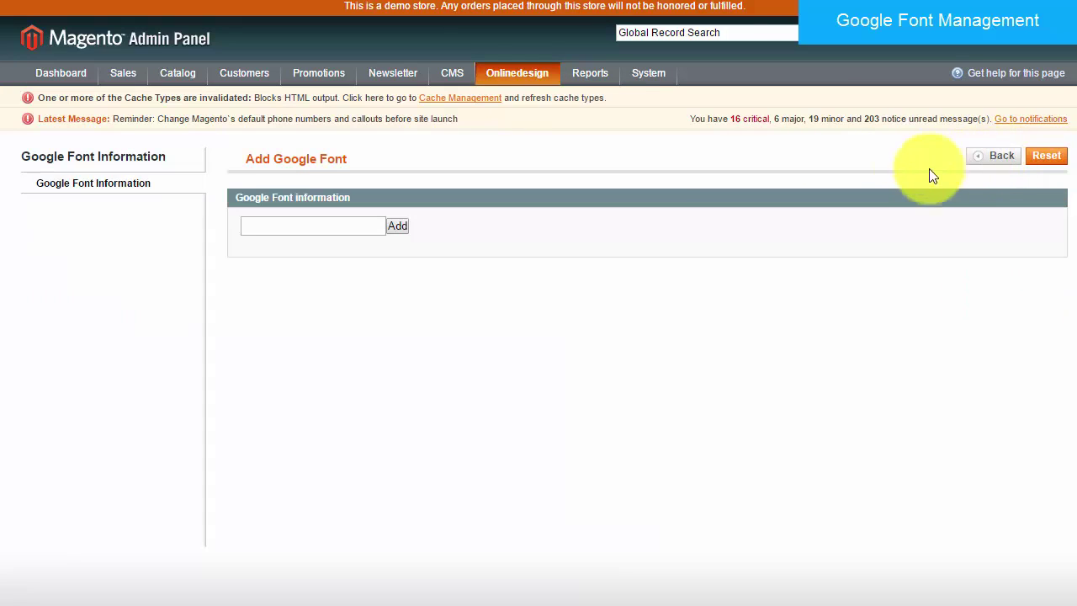
click(368, 230)
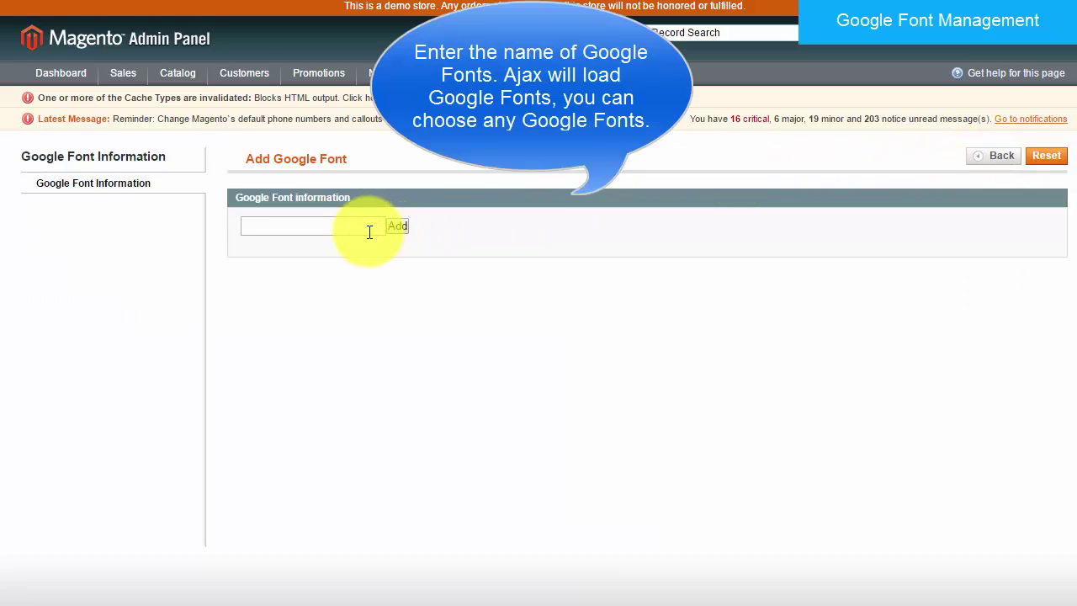
text(all)
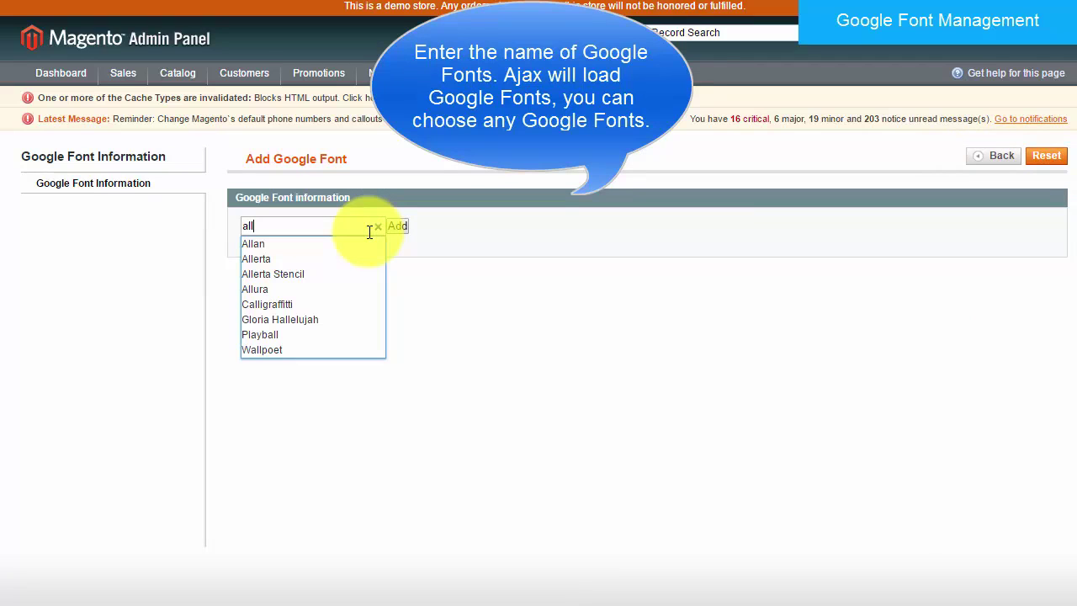
click(256, 290)
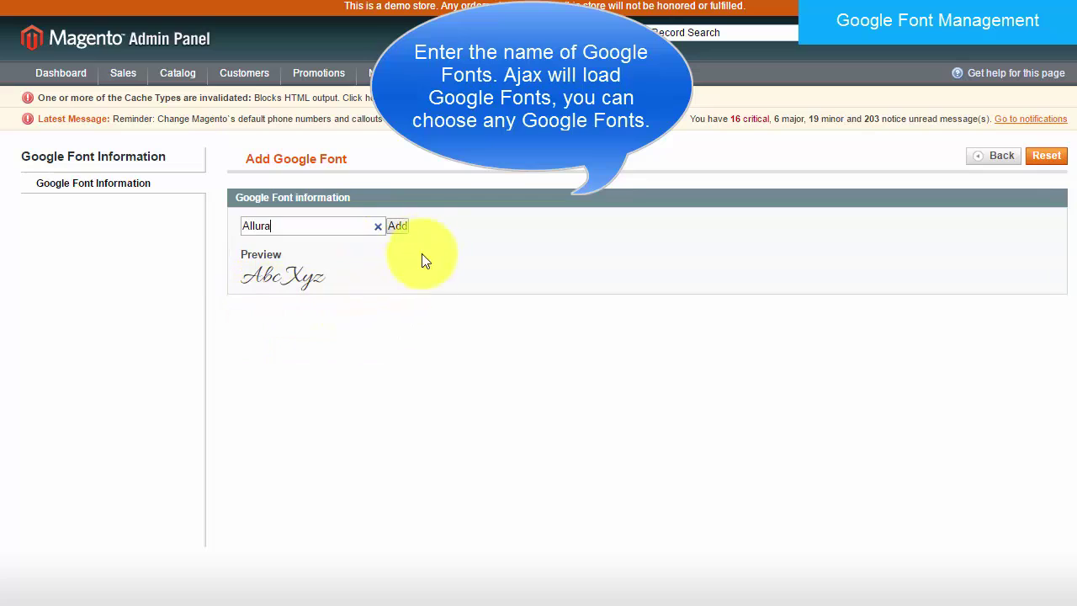
click(400, 228)
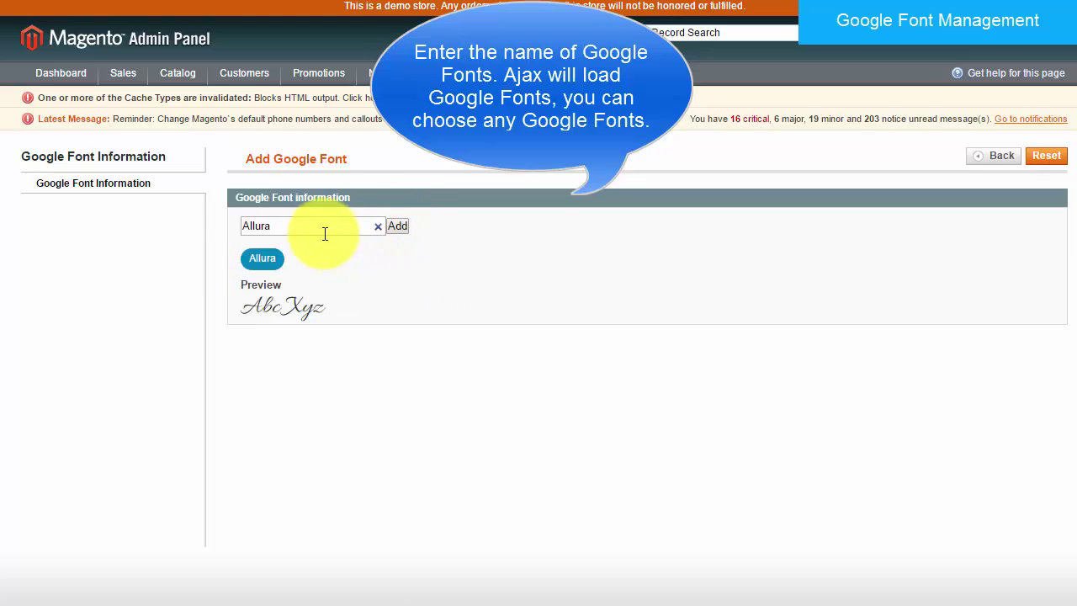
Add the Google font Kelly Slab, searching for it with "ab".
drag(317, 229, 239, 225)
text(ab)
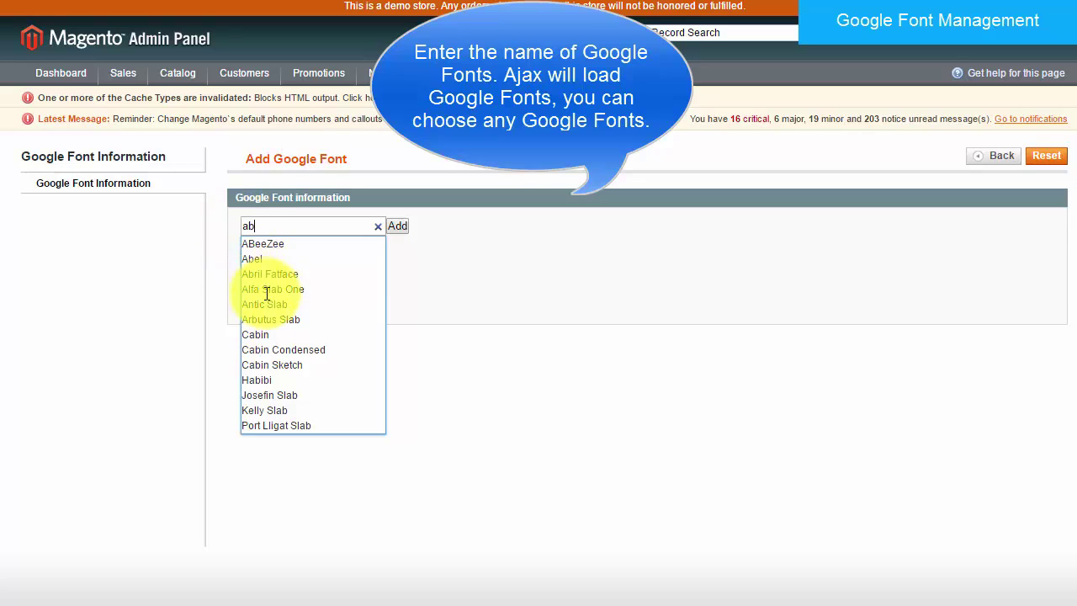
click(260, 411)
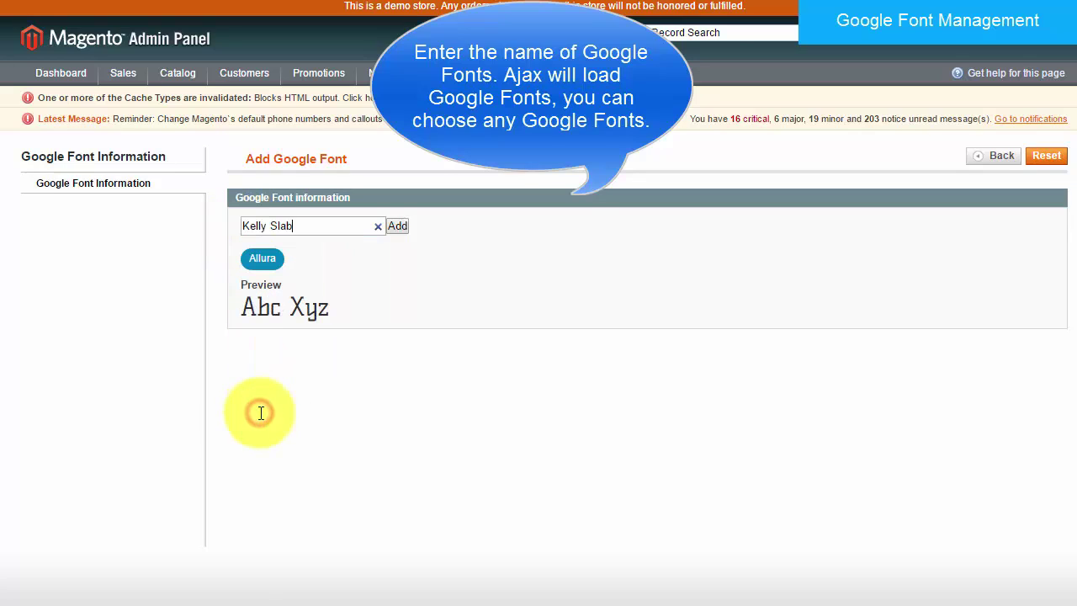
click(393, 226)
Add the Google font Habibi, searching for it with "ab".
drag(336, 225, 234, 225)
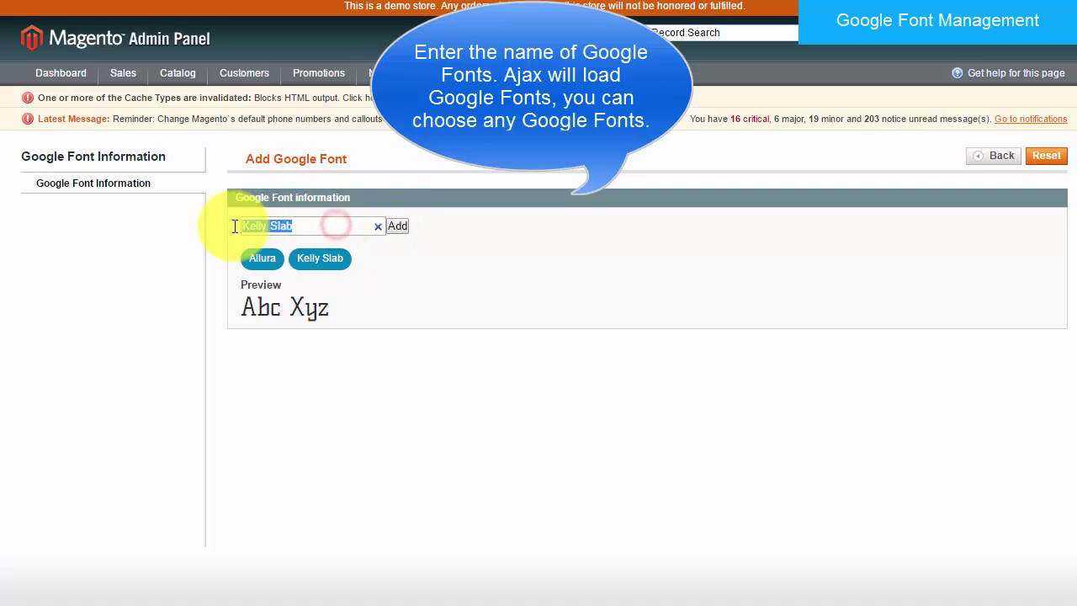
key(BackSpace)
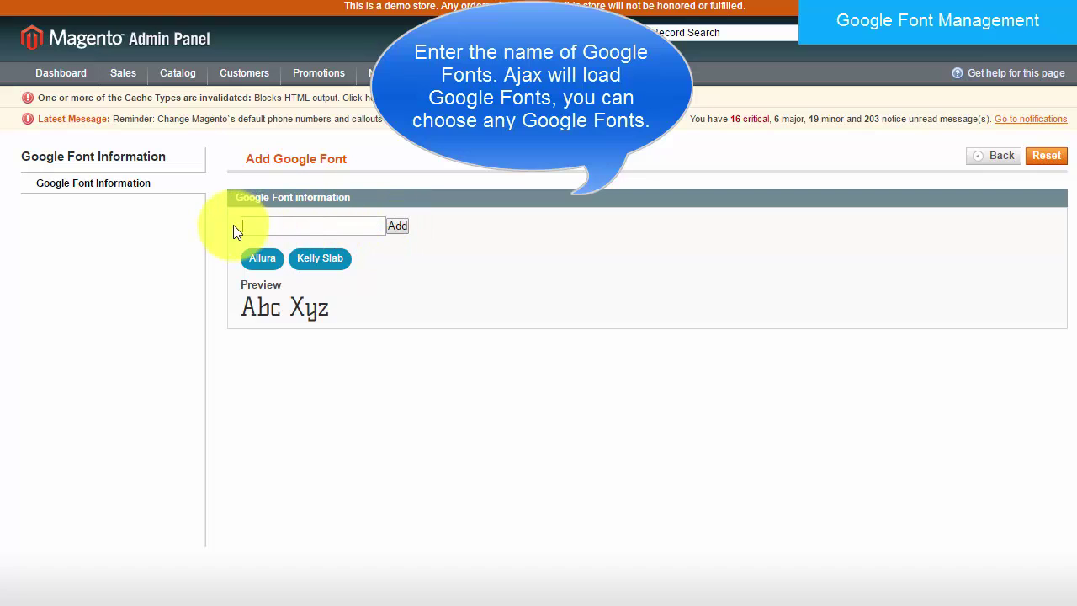
text(ab)
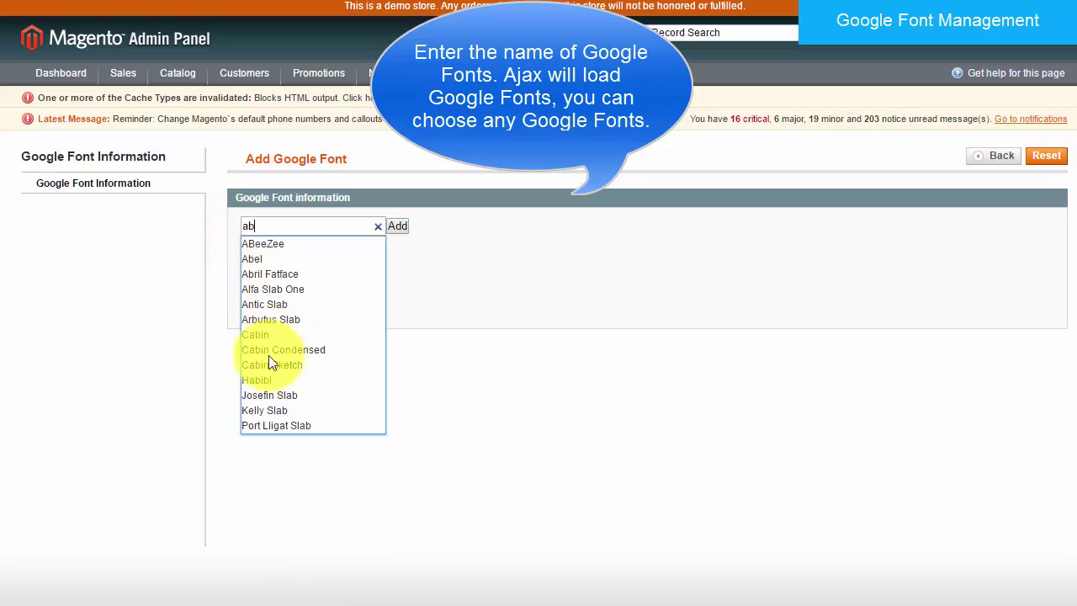
click(265, 376)
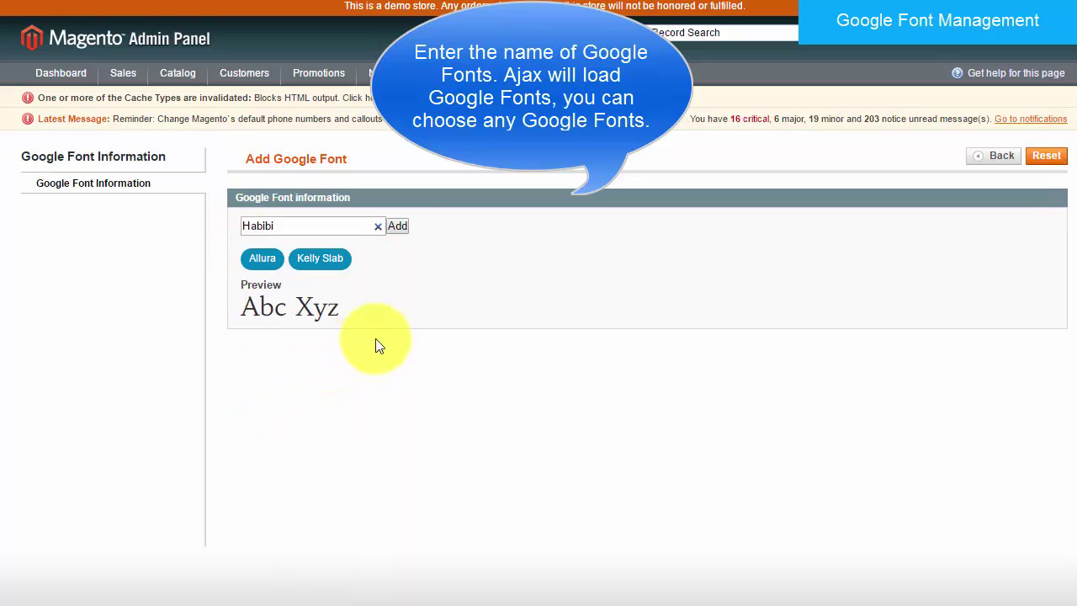
click(404, 225)
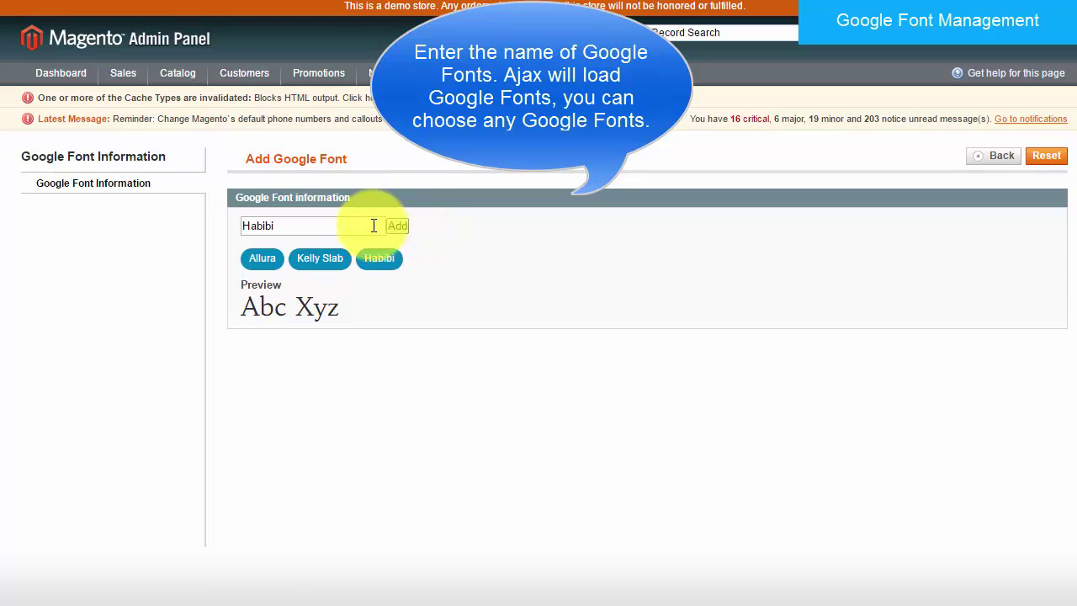
Add the Google font Macondo, searching for it with "ac".
drag(318, 224, 223, 226)
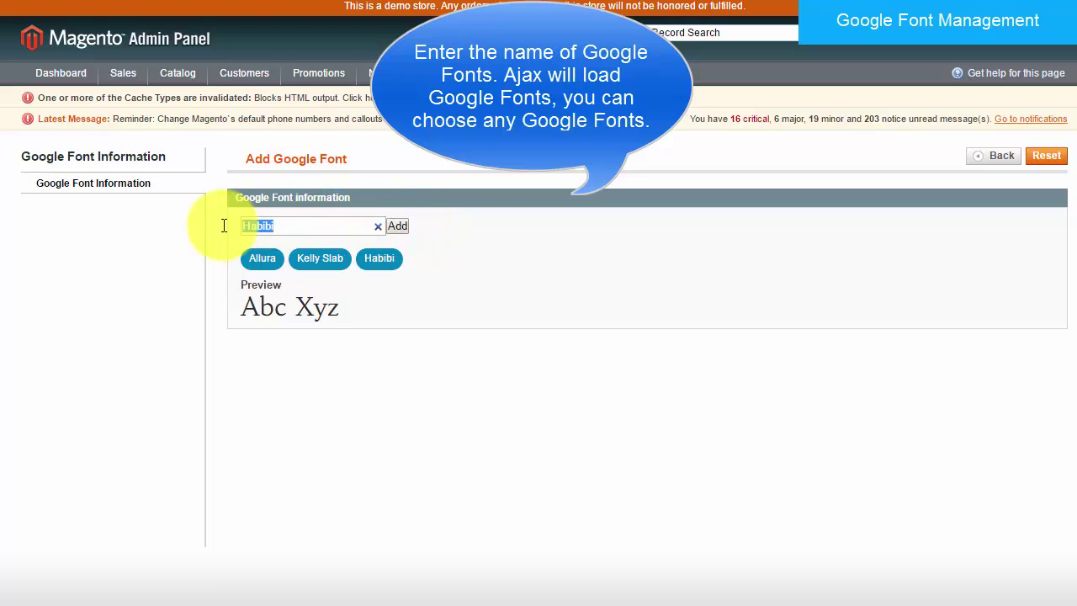
key(BackSpace)
text(ac)
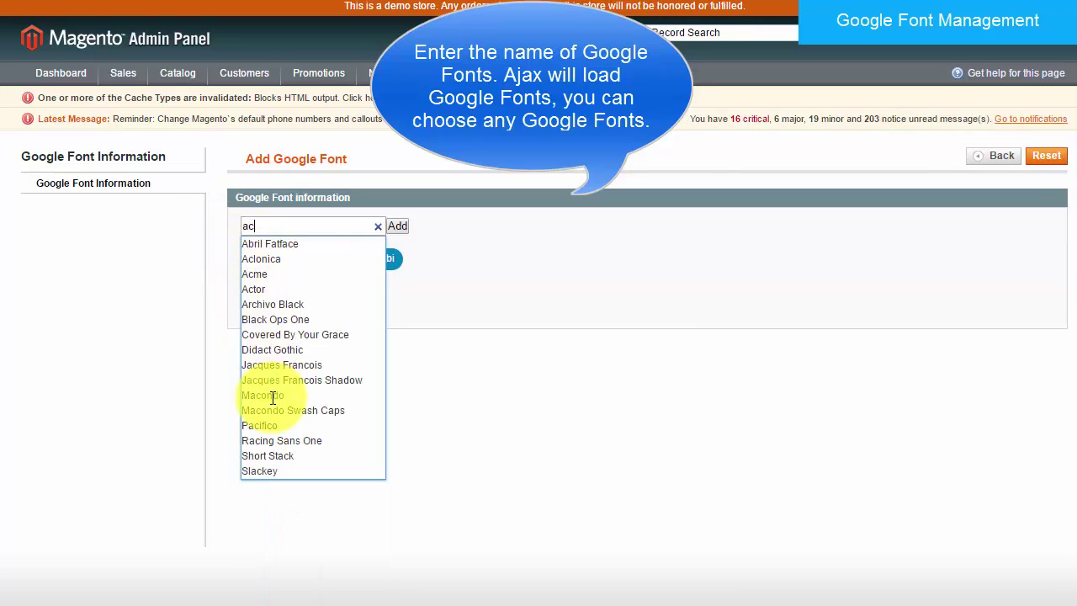
click(270, 396)
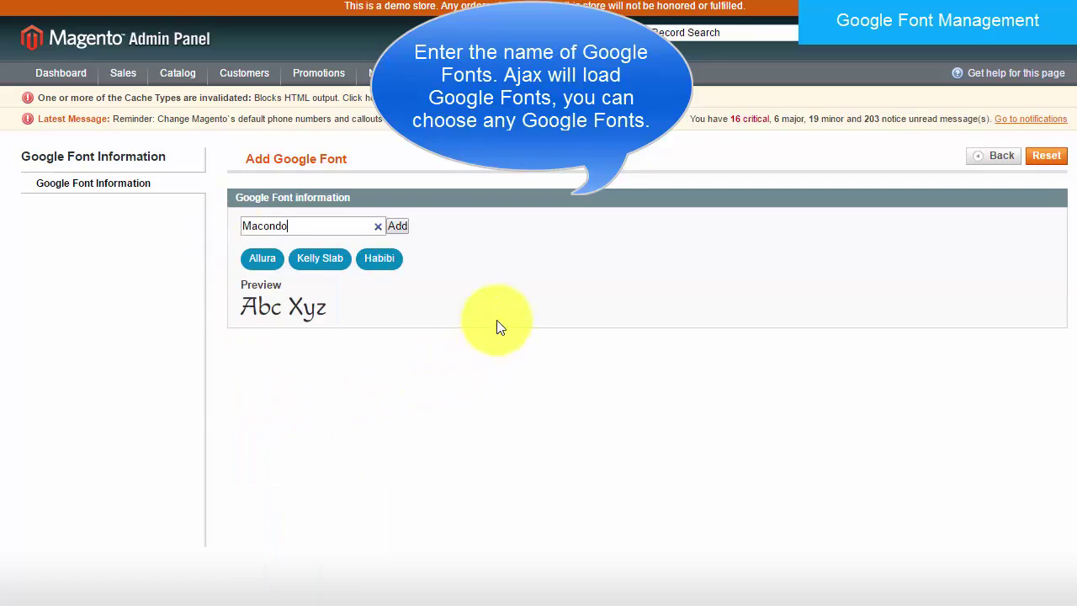
click(403, 225)
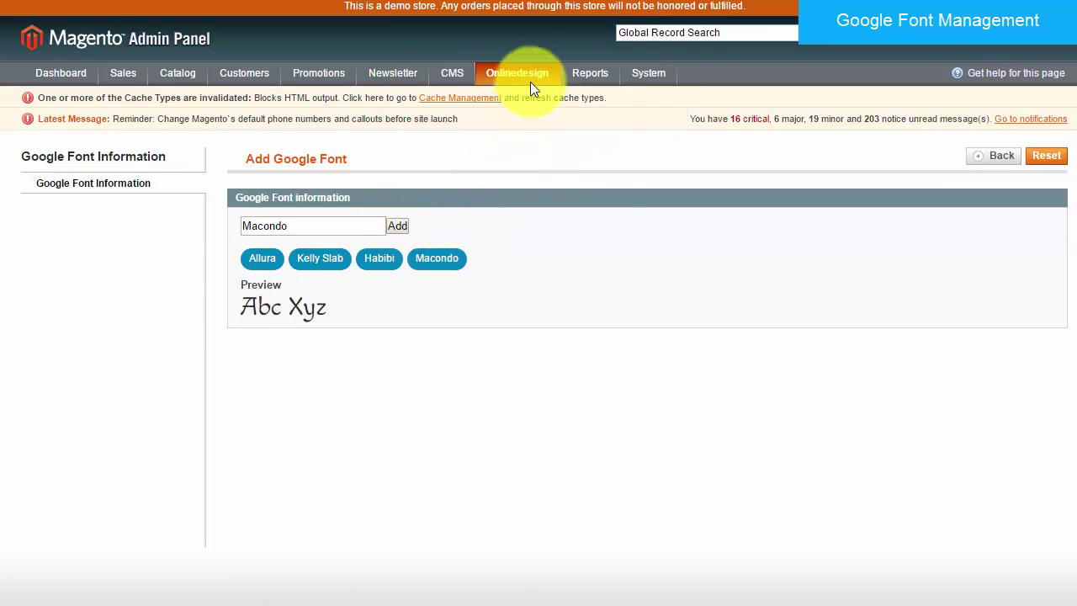
Delete the Macondo font from the Online Design Google font list and confirm the deletion.
mouse_move(531, 73)
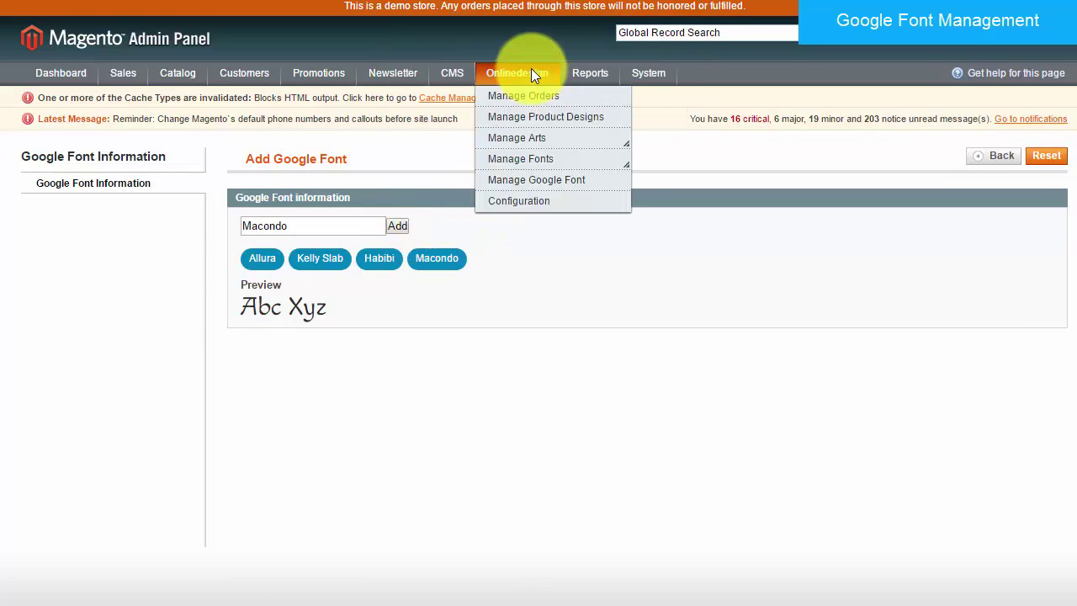
click(543, 185)
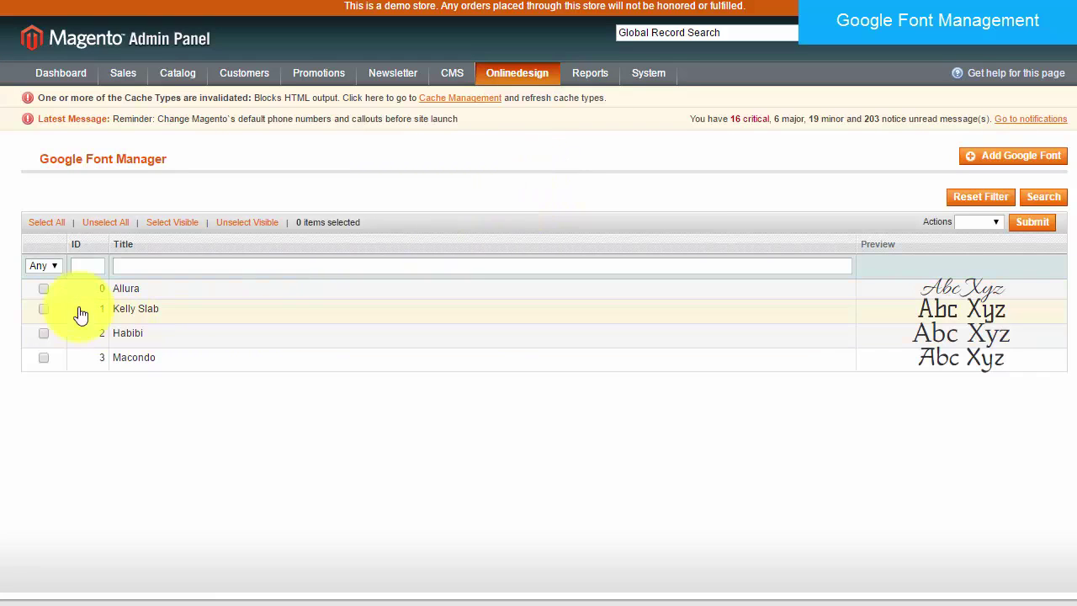
click(44, 357)
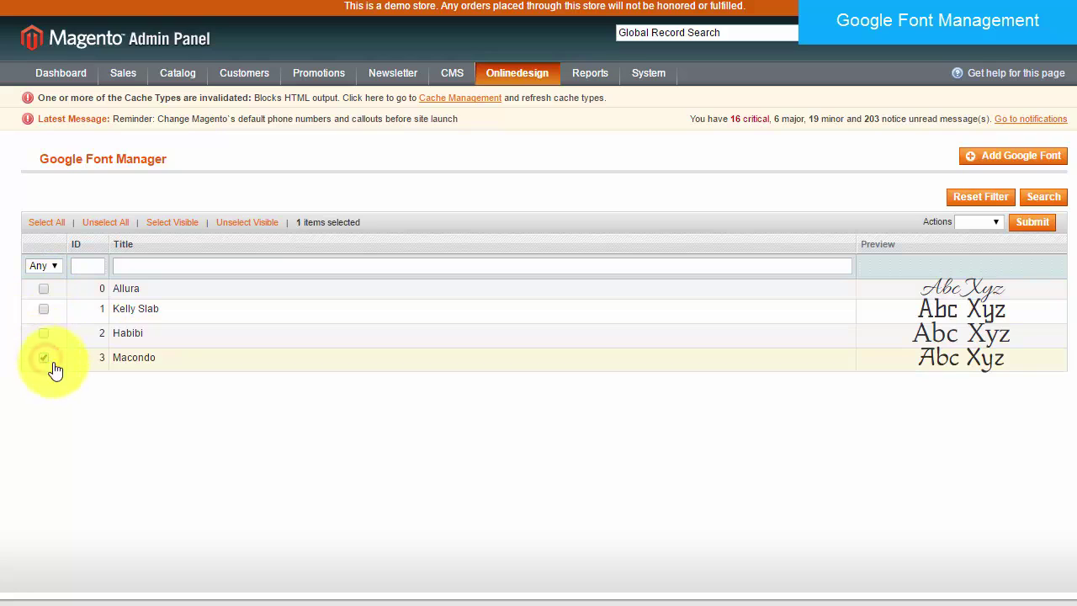
click(964, 223)
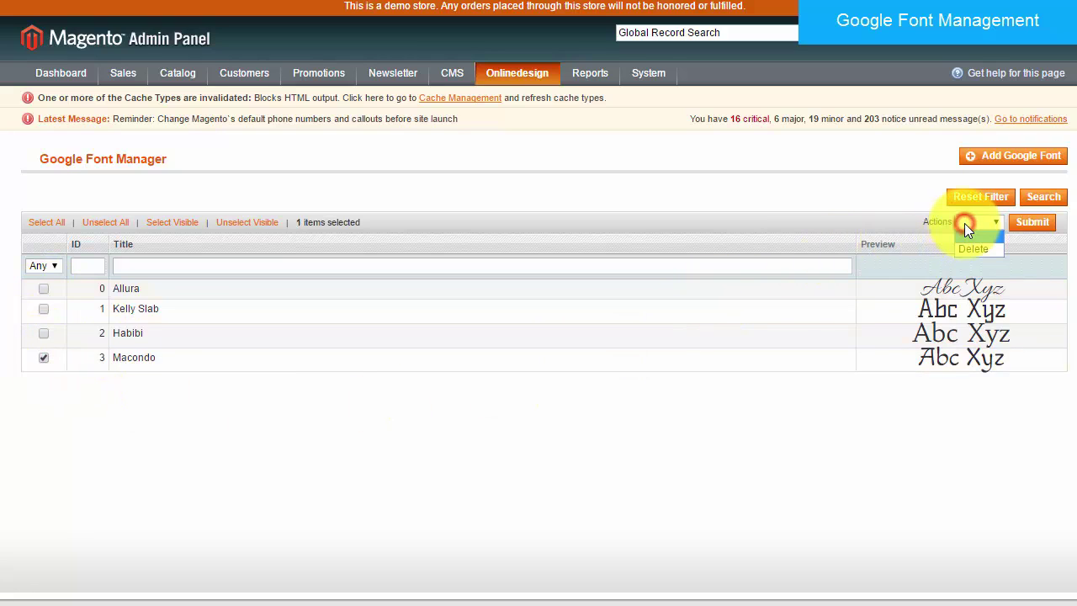
click(967, 246)
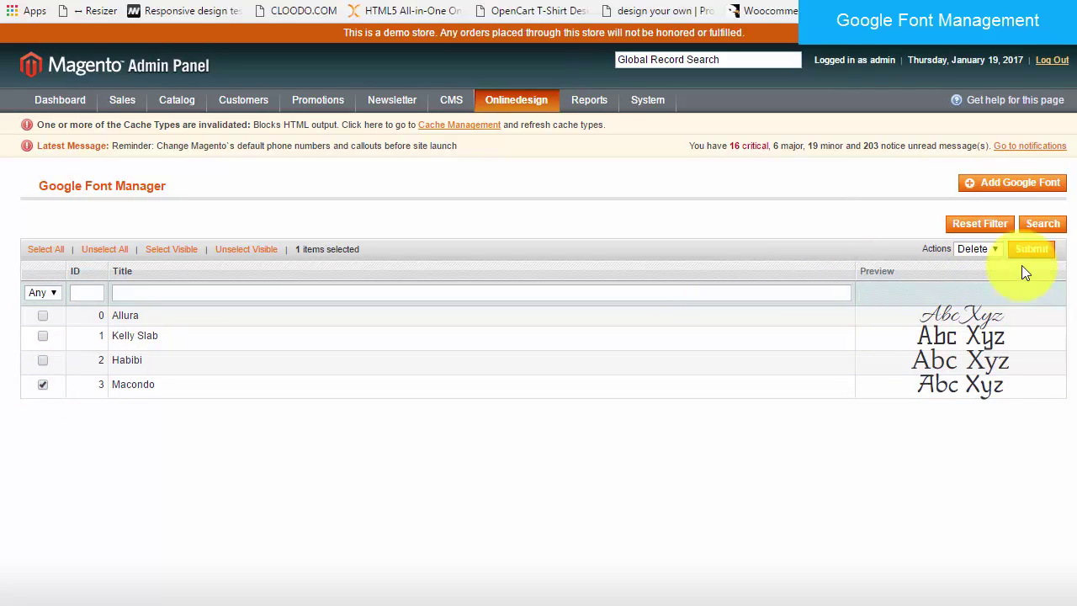
click(1029, 224)
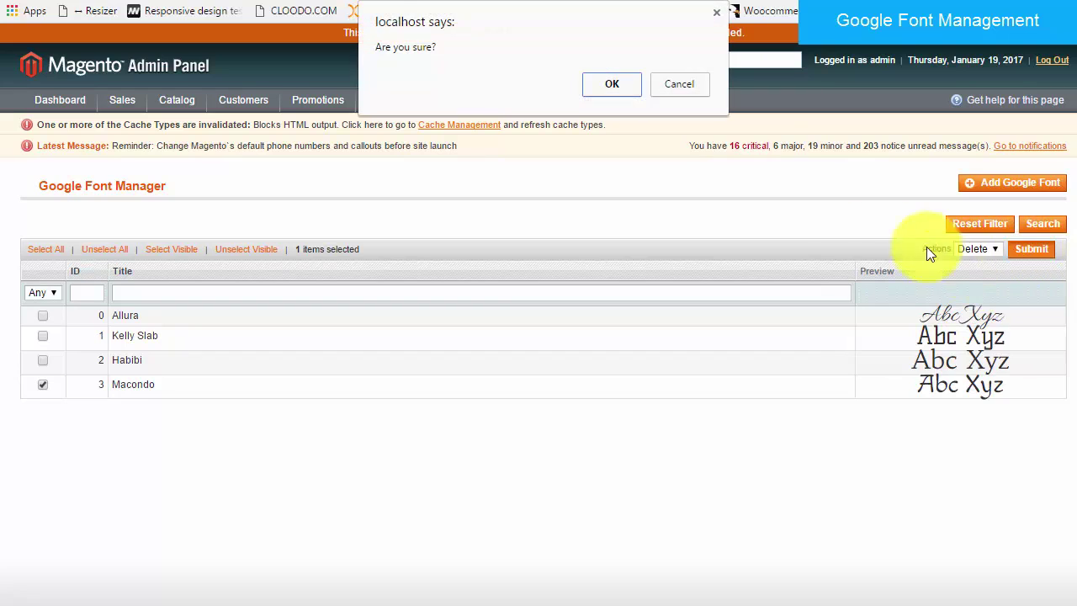
click(621, 84)
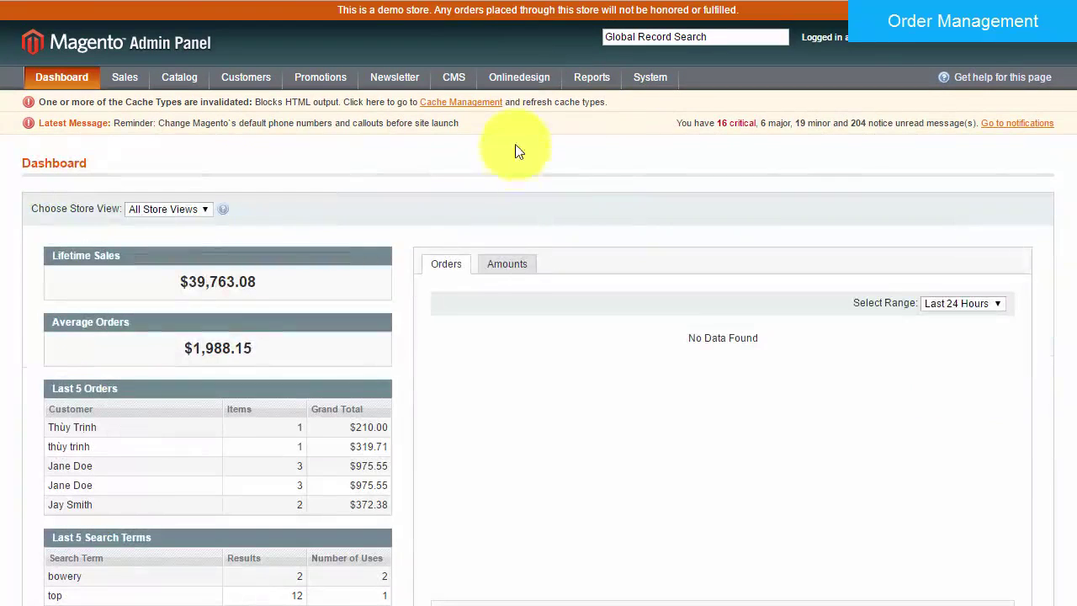
Open the Online Design order manager and look through the list of customers' orders.
mouse_move(523, 75)
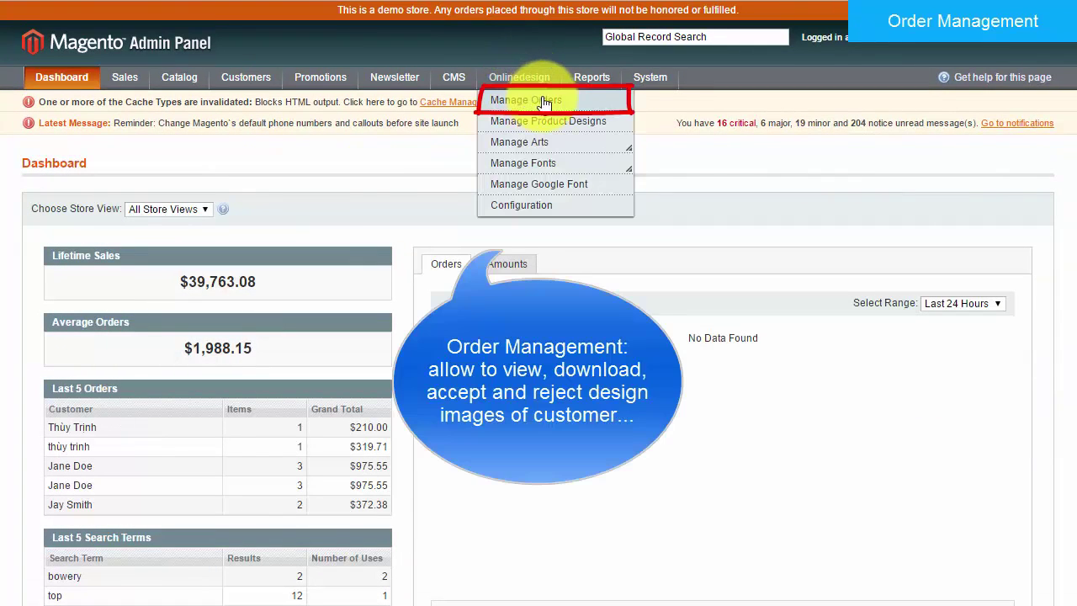
click(586, 100)
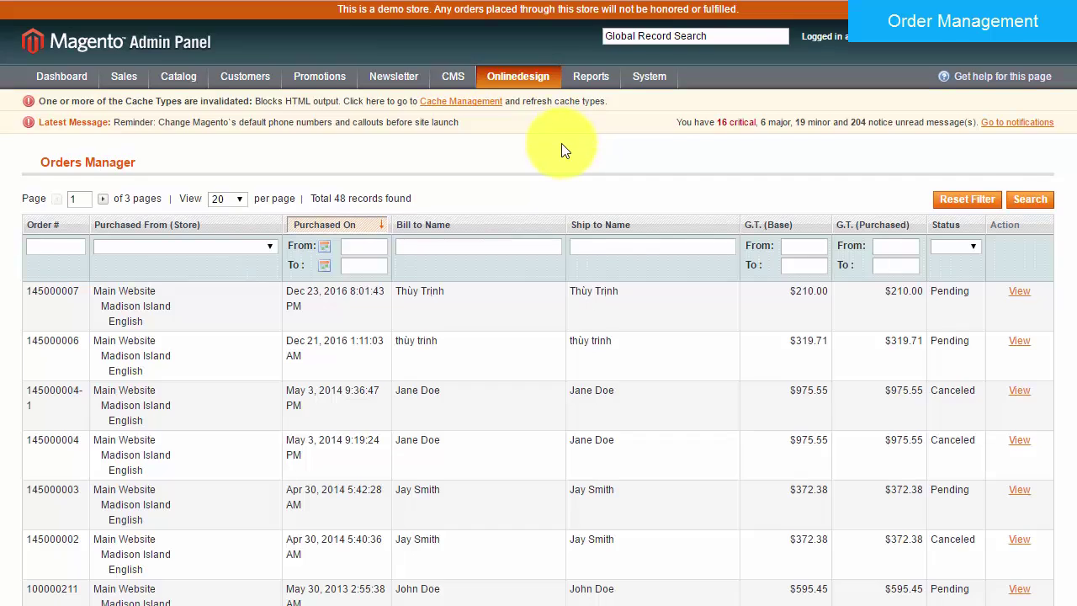
scroll(563, 139, down, 1)
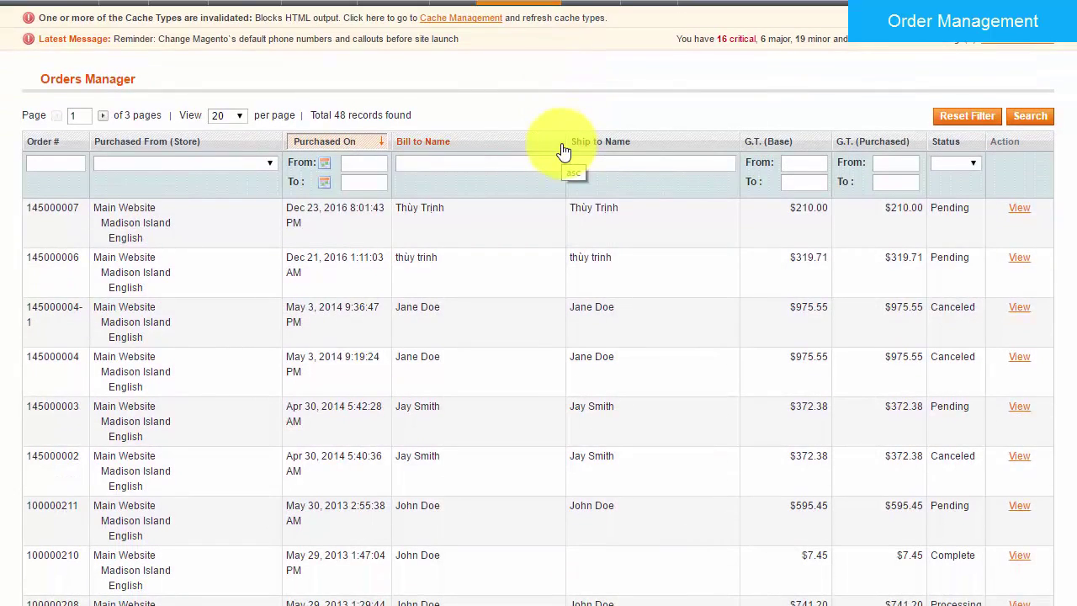
scroll(564, 150, down, 1)
scroll(562, 150, down, 2)
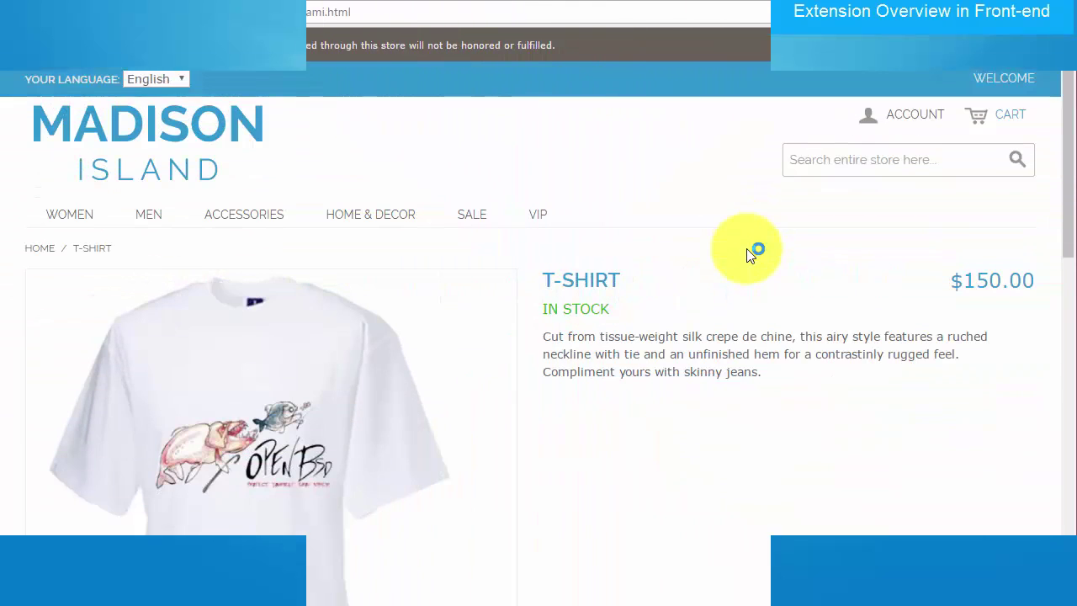
Start a design for the T-shirt from its product page in the Madison Island storefront.
scroll(746, 248, down, 2)
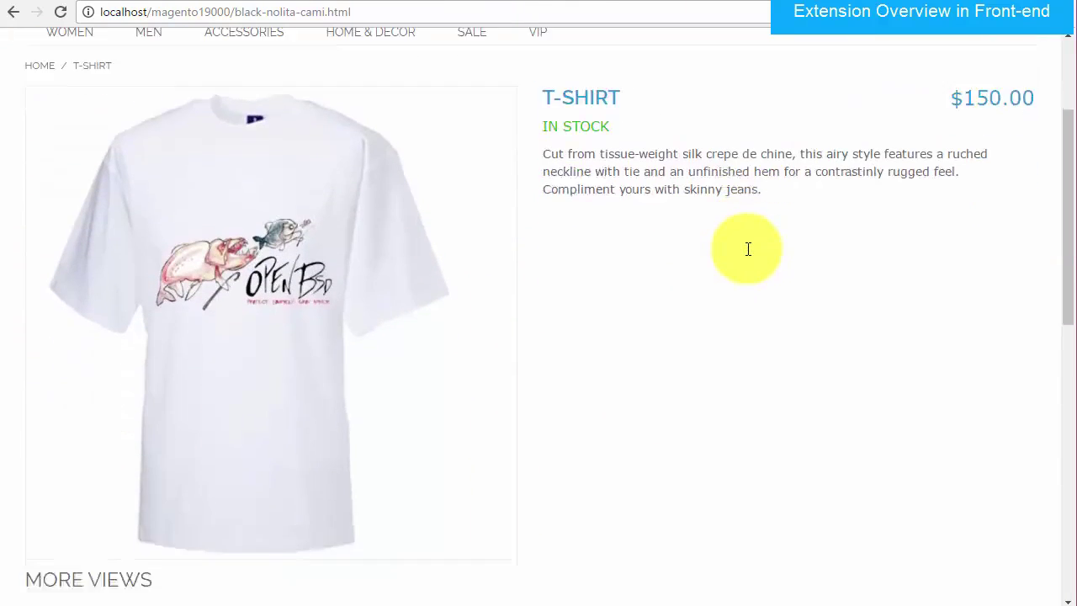
scroll(748, 249, down, 8)
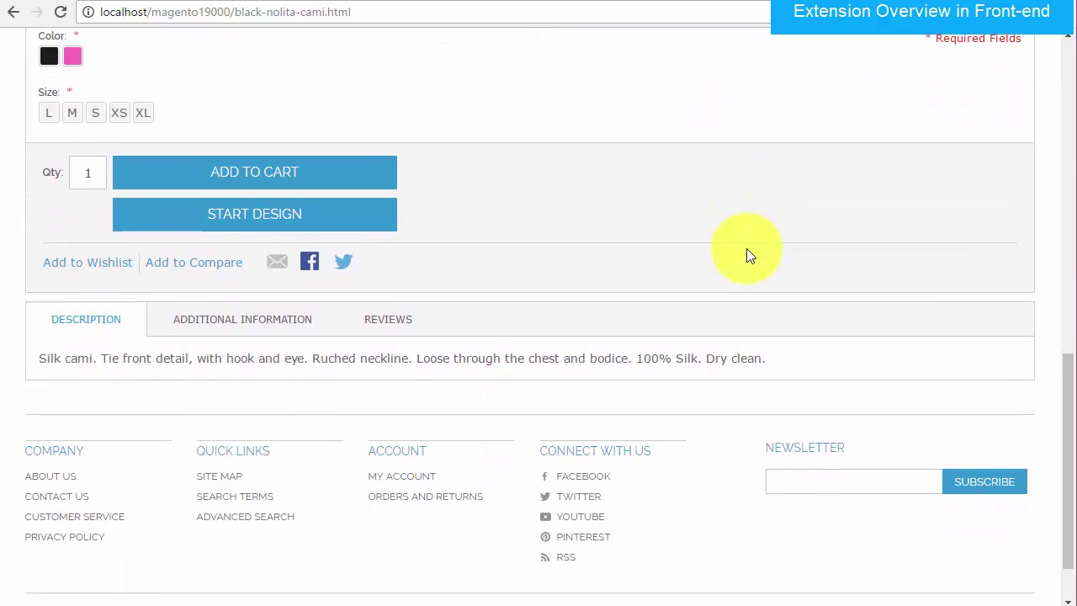
scroll(746, 248, down, 1)
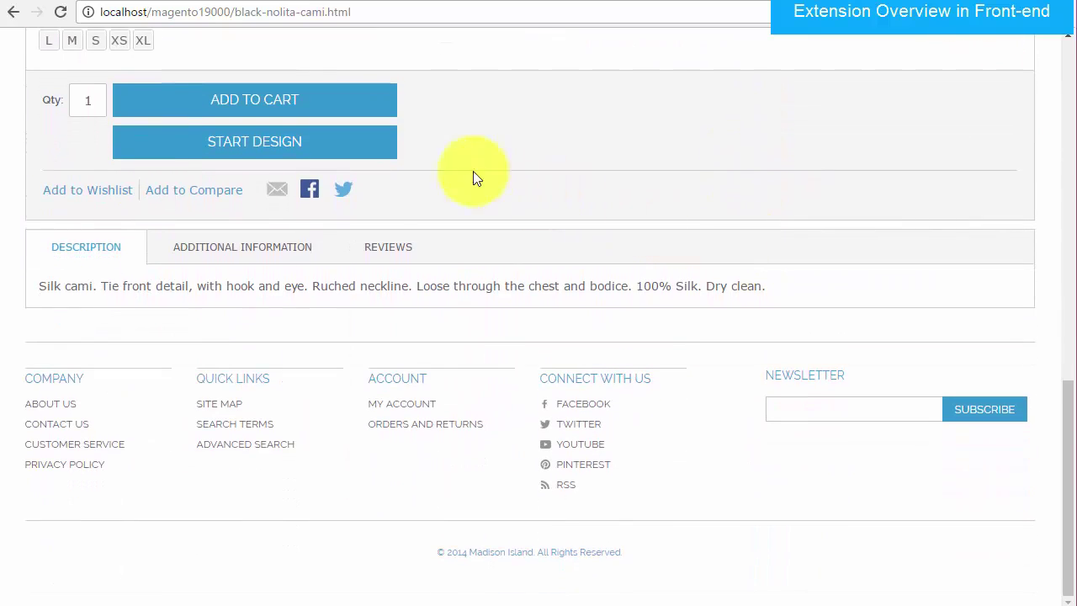
click(361, 141)
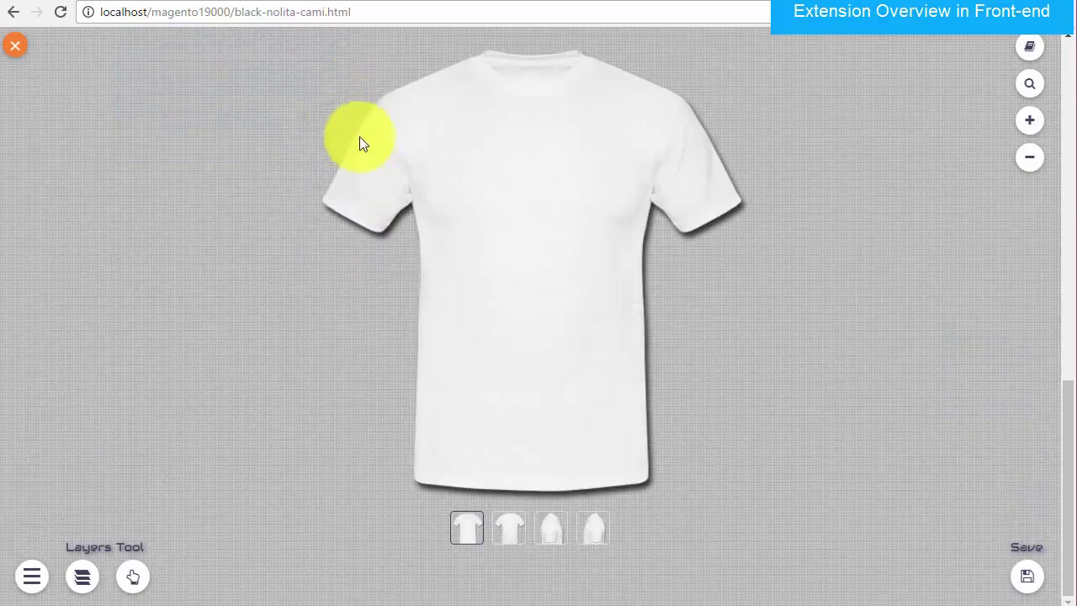
View the T-shirt's back and both sleeve sides in the designer, and return to the front view.
click(508, 524)
click(549, 528)
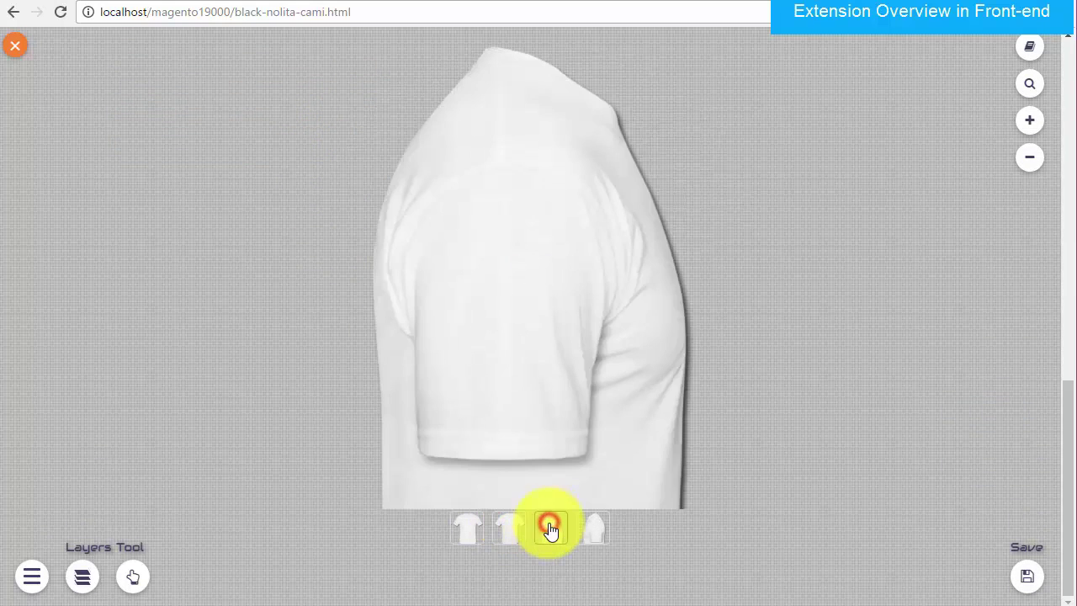
click(592, 530)
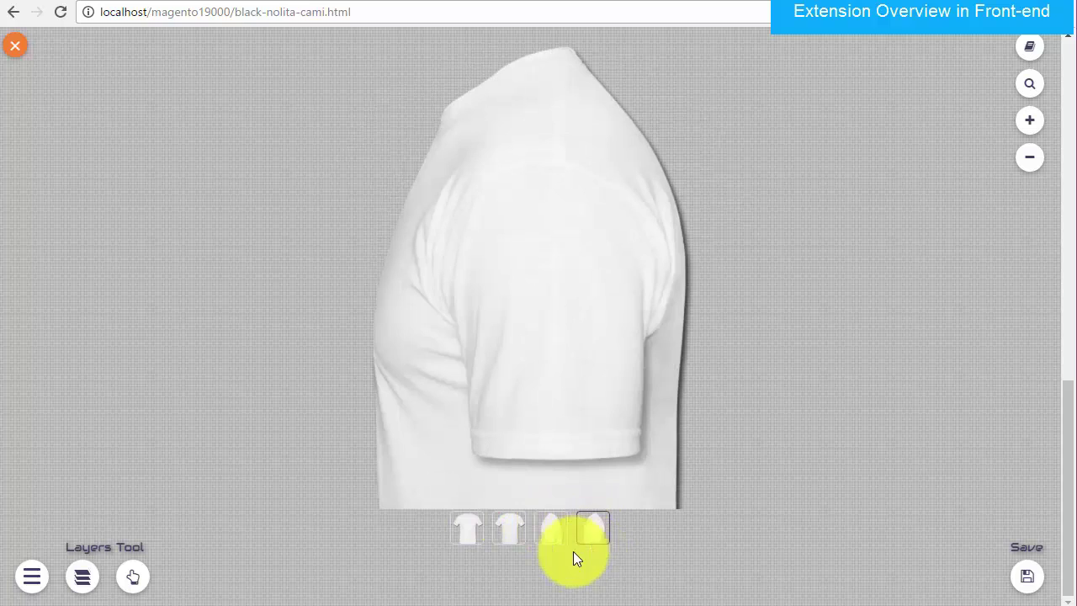
click(470, 530)
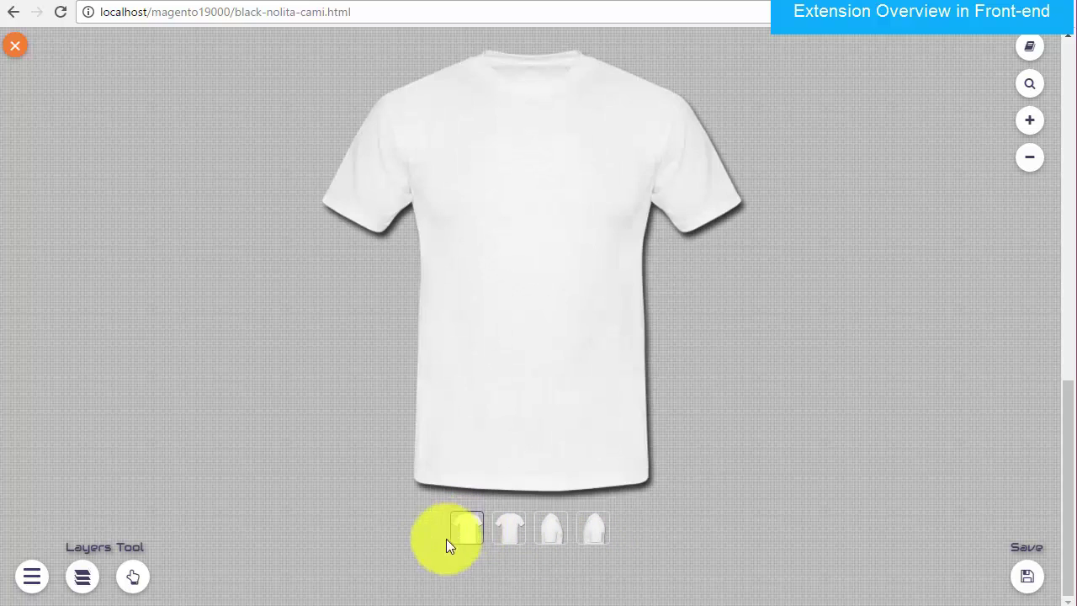
Examine the designer's main menu, layer manager and layer adjustment tools, closing each one again.
click(28, 578)
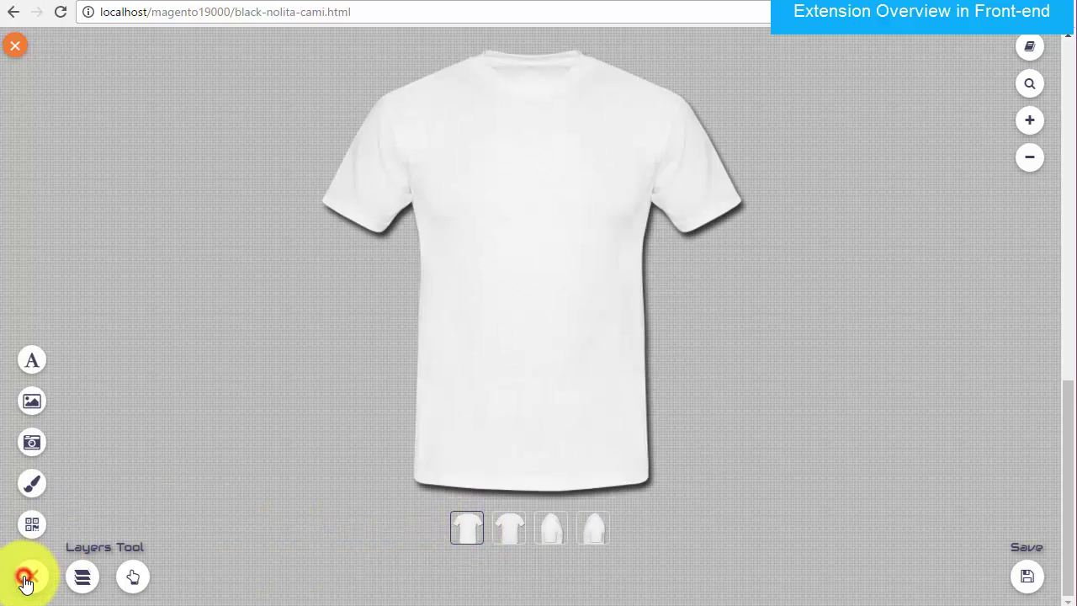
click(26, 579)
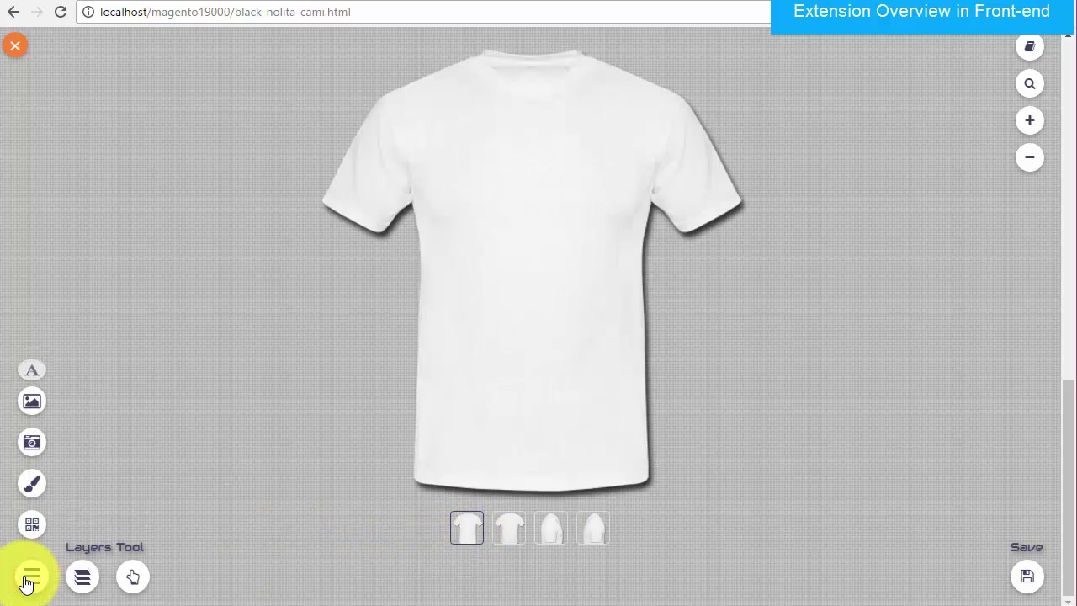
click(84, 579)
click(84, 579)
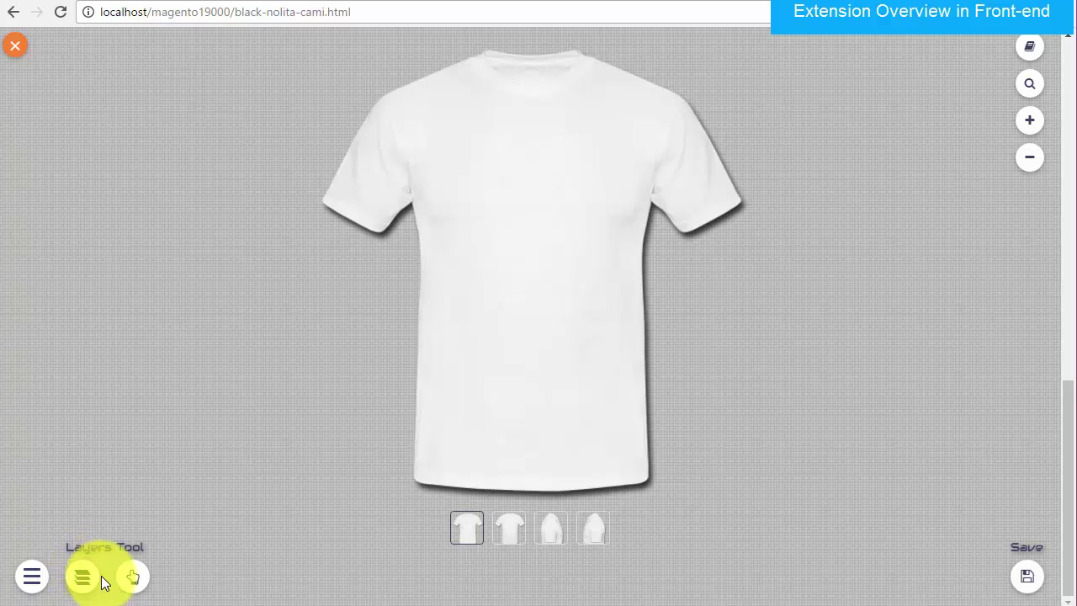
click(132, 578)
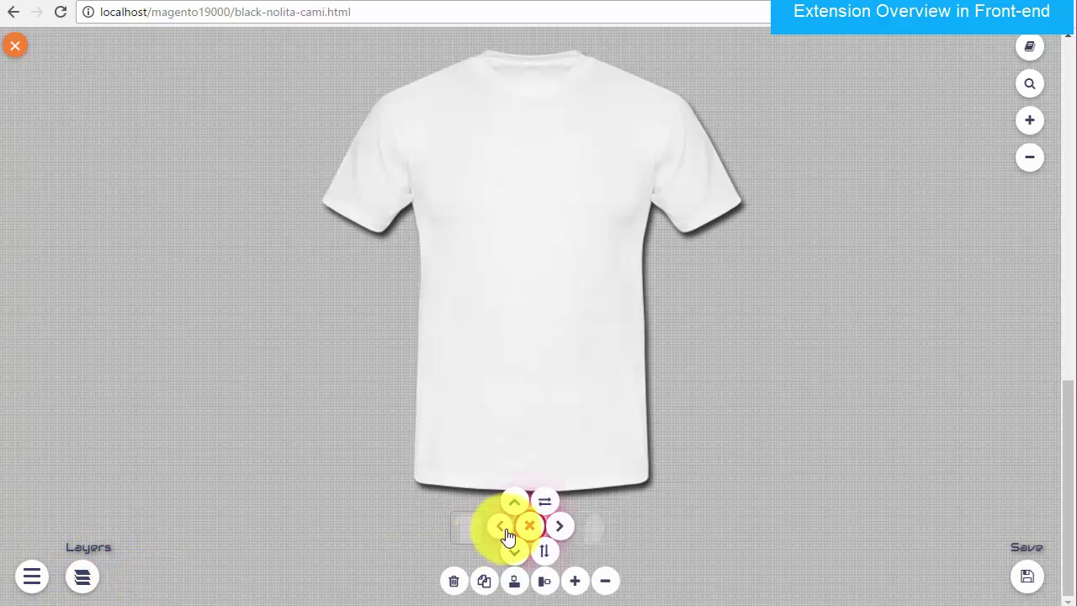
click(530, 526)
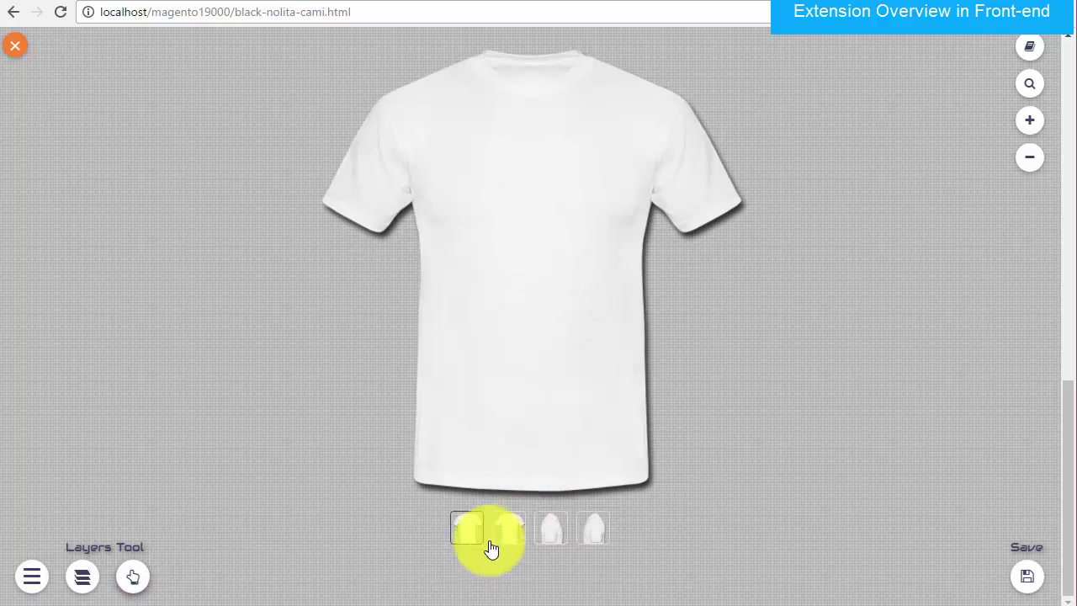
Read the designer's Helpdesk pages General, Design and Tool-Layer, and close the Helpdesk.
click(1027, 51)
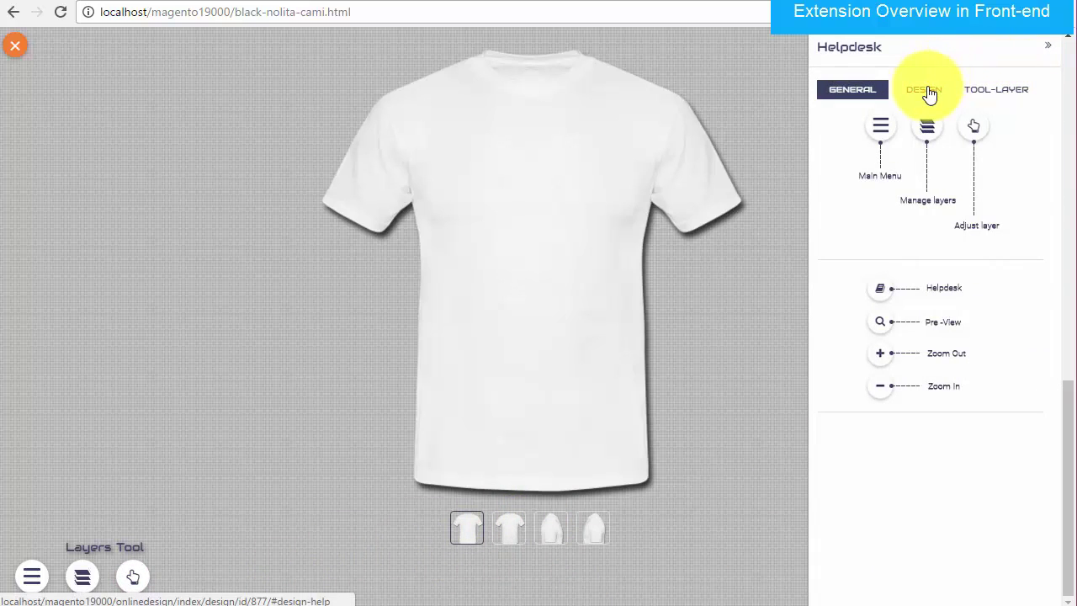
click(928, 90)
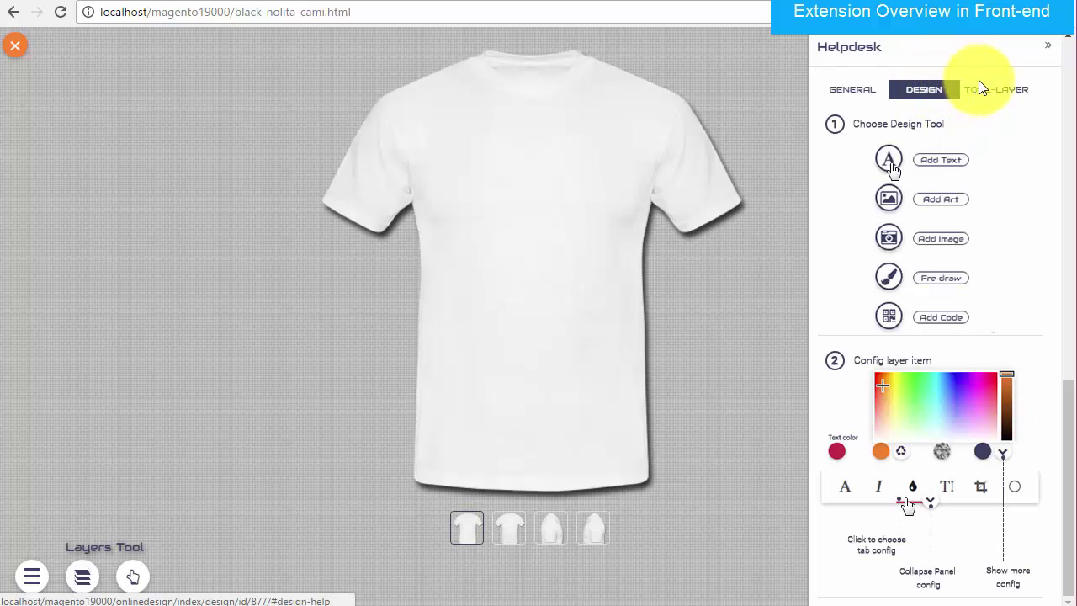
click(996, 93)
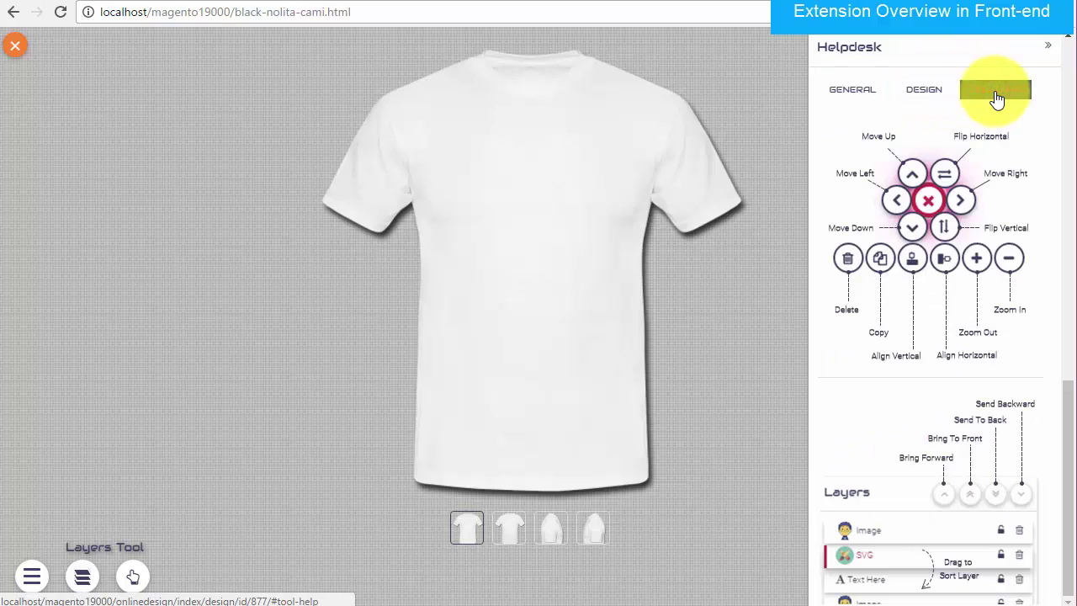
click(1047, 46)
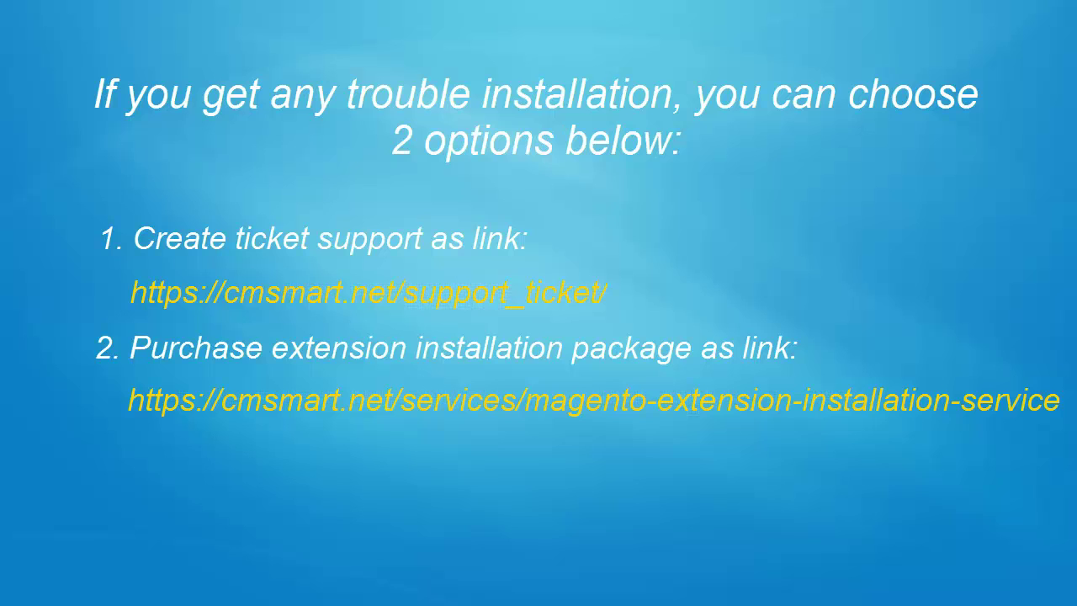